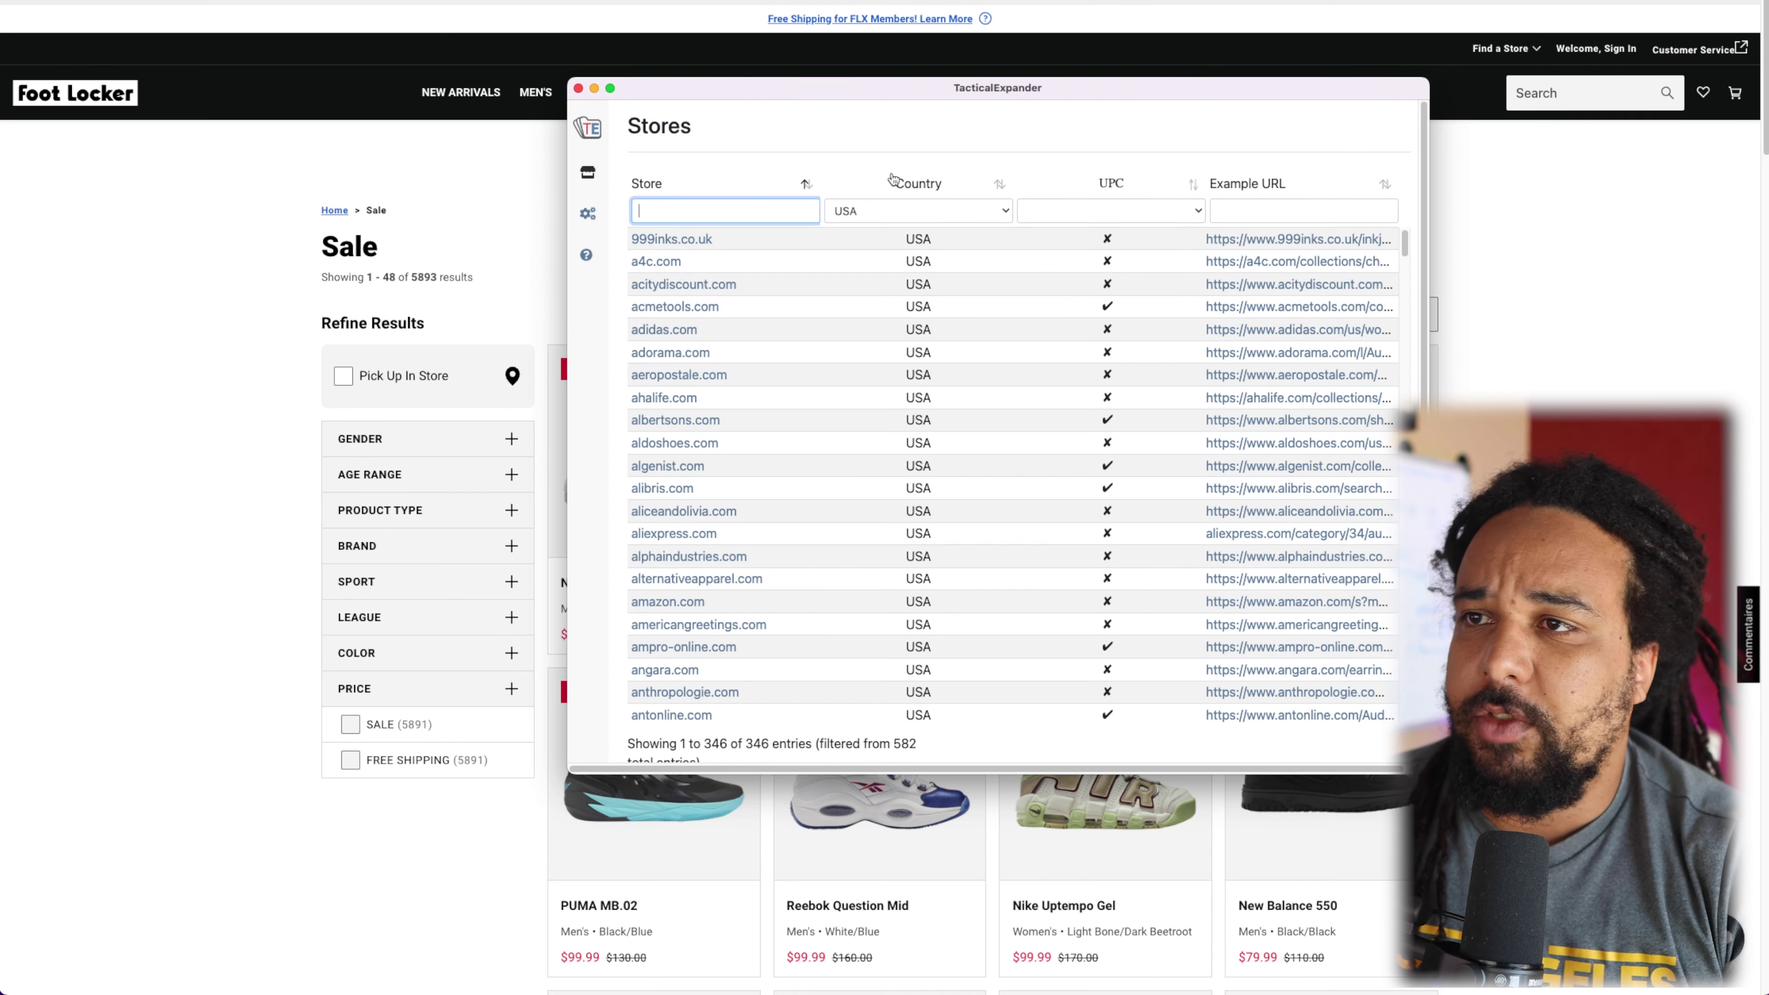
Step: Filter the supported stores list by the country UK and look through the UK stores
left_click(887, 208)
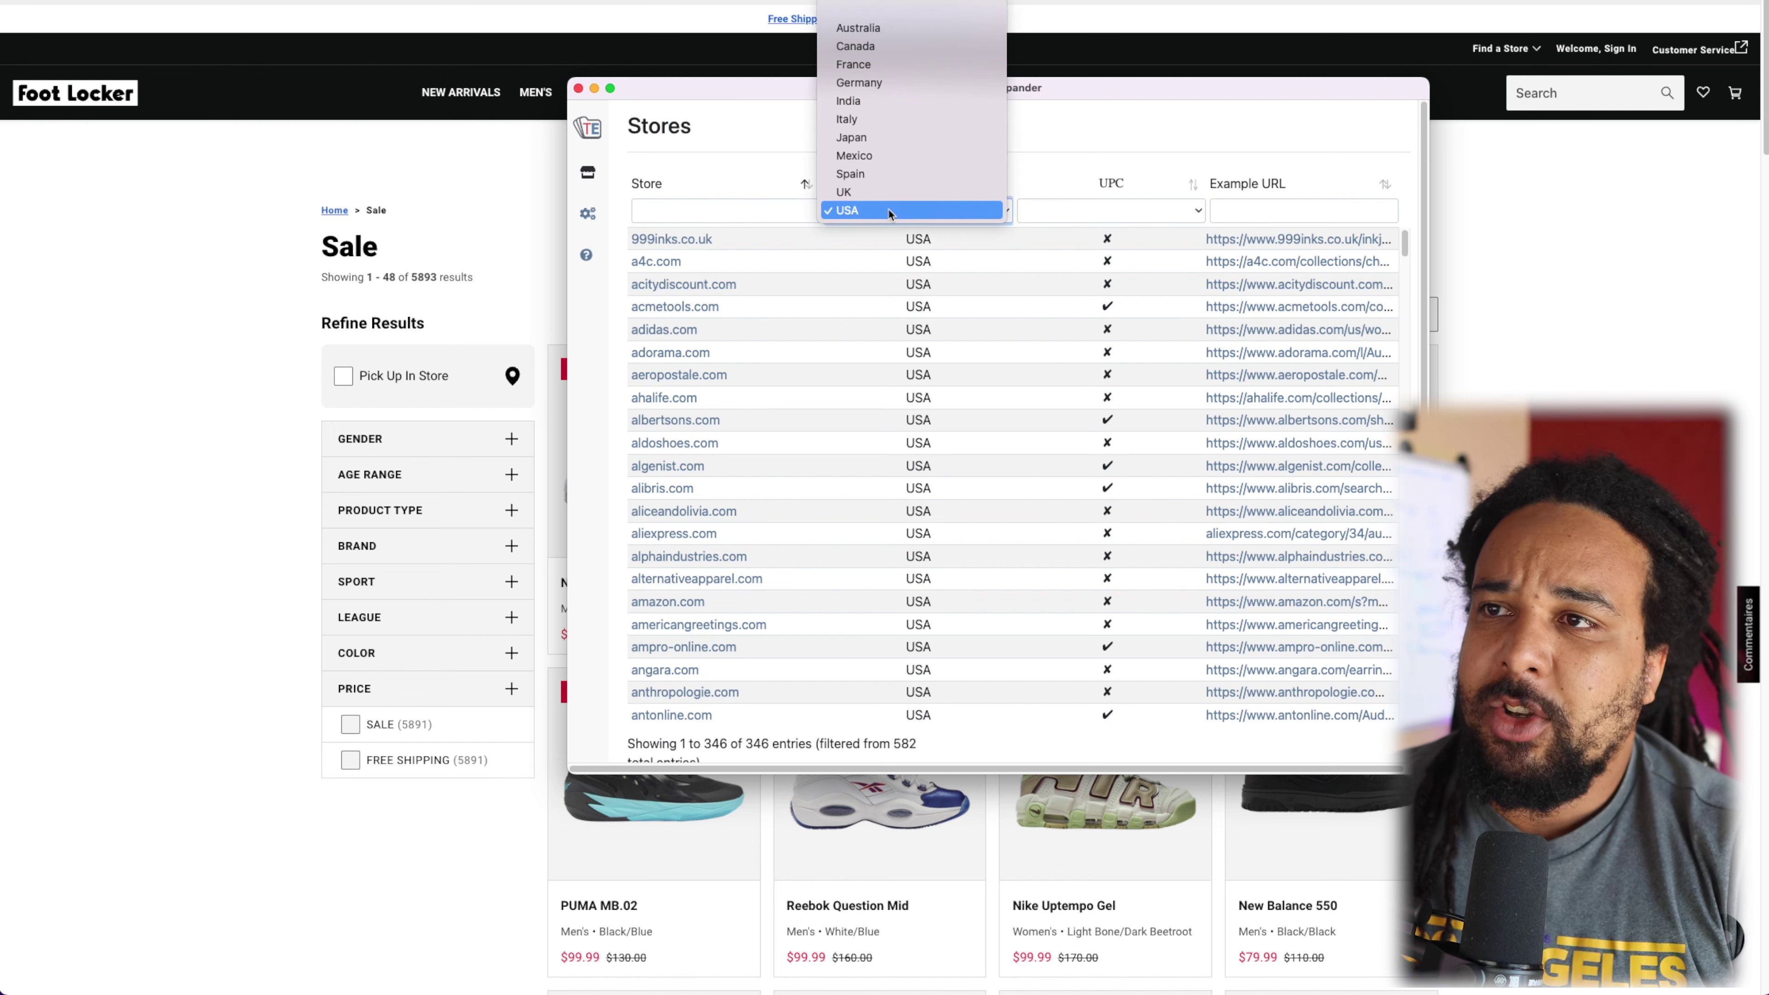
left_click(891, 192)
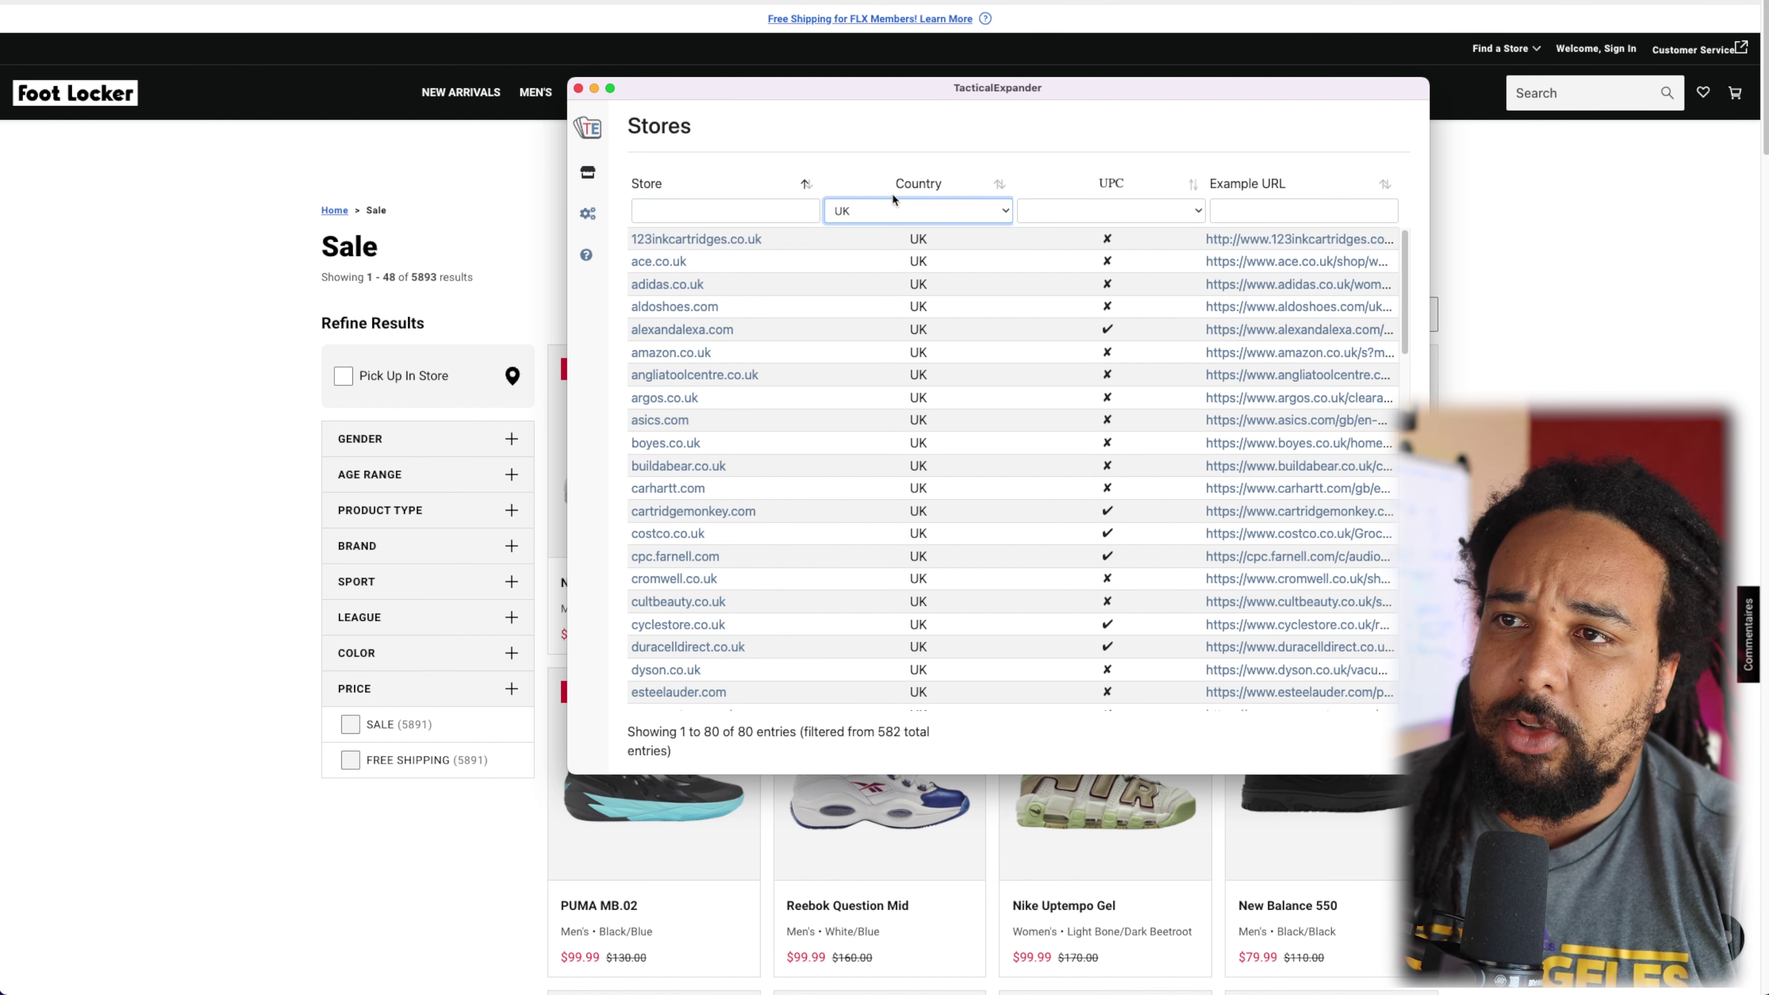
scroll(987, 430, "down", 5)
scroll(988, 436, "up", 5)
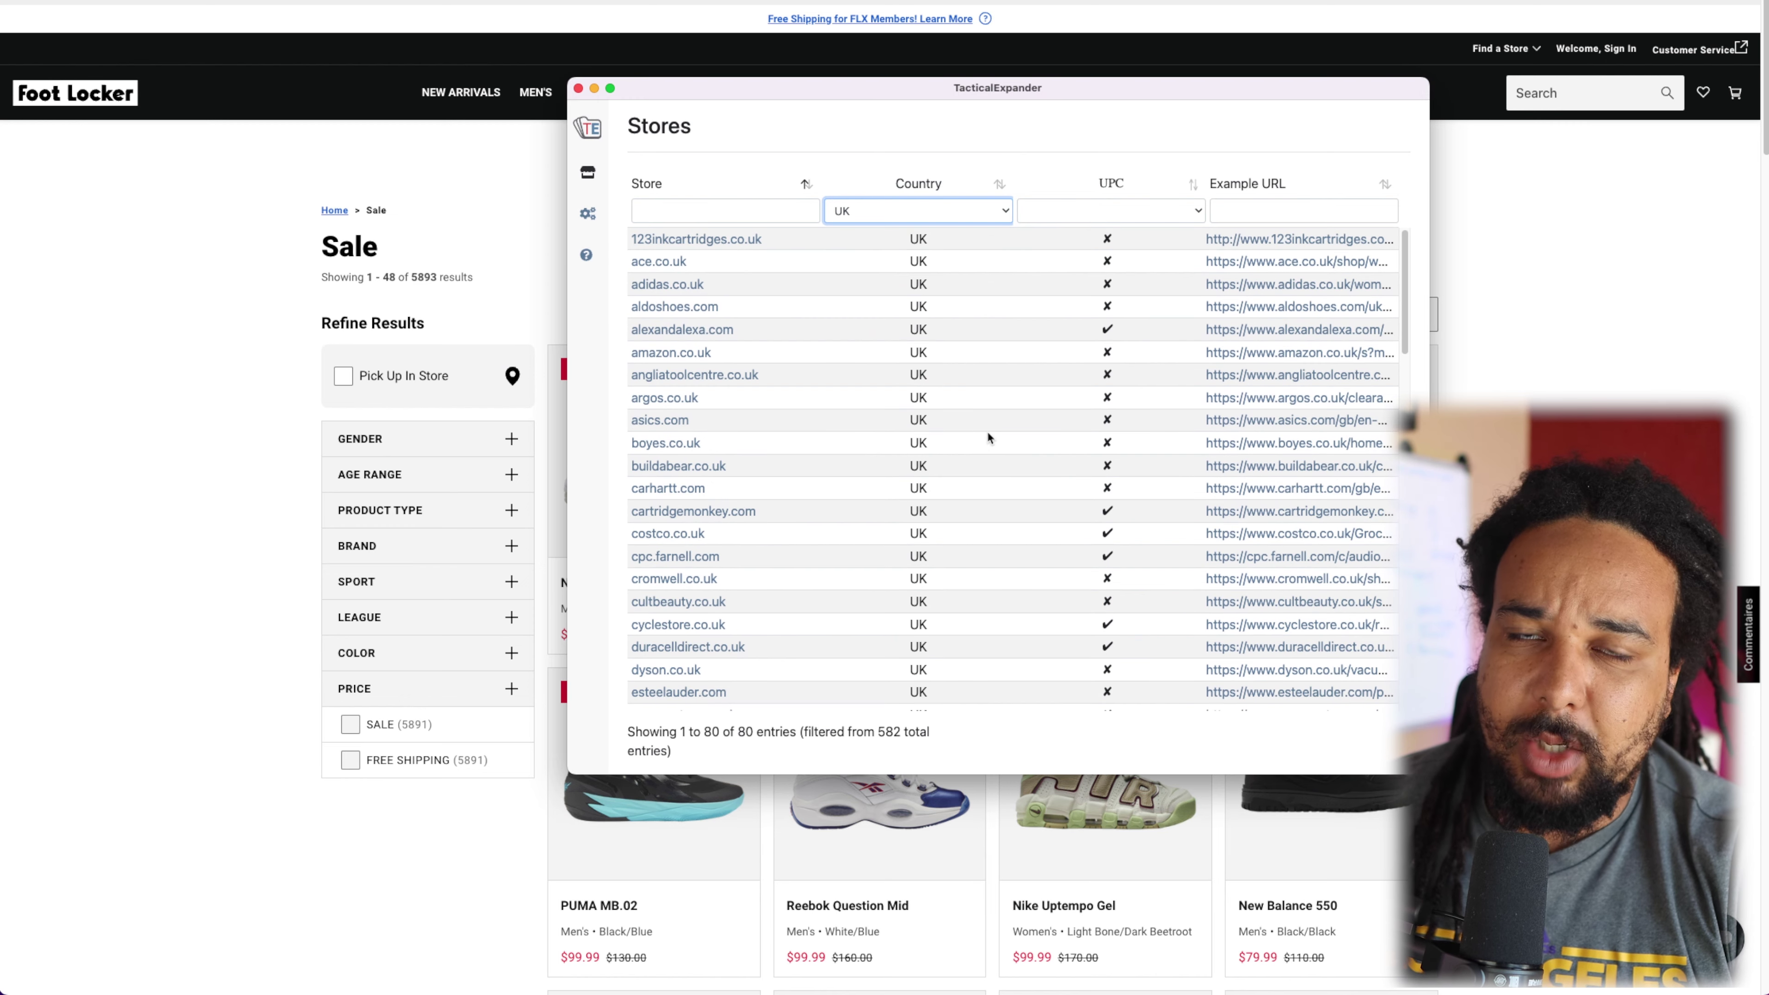
left_click(932, 216)
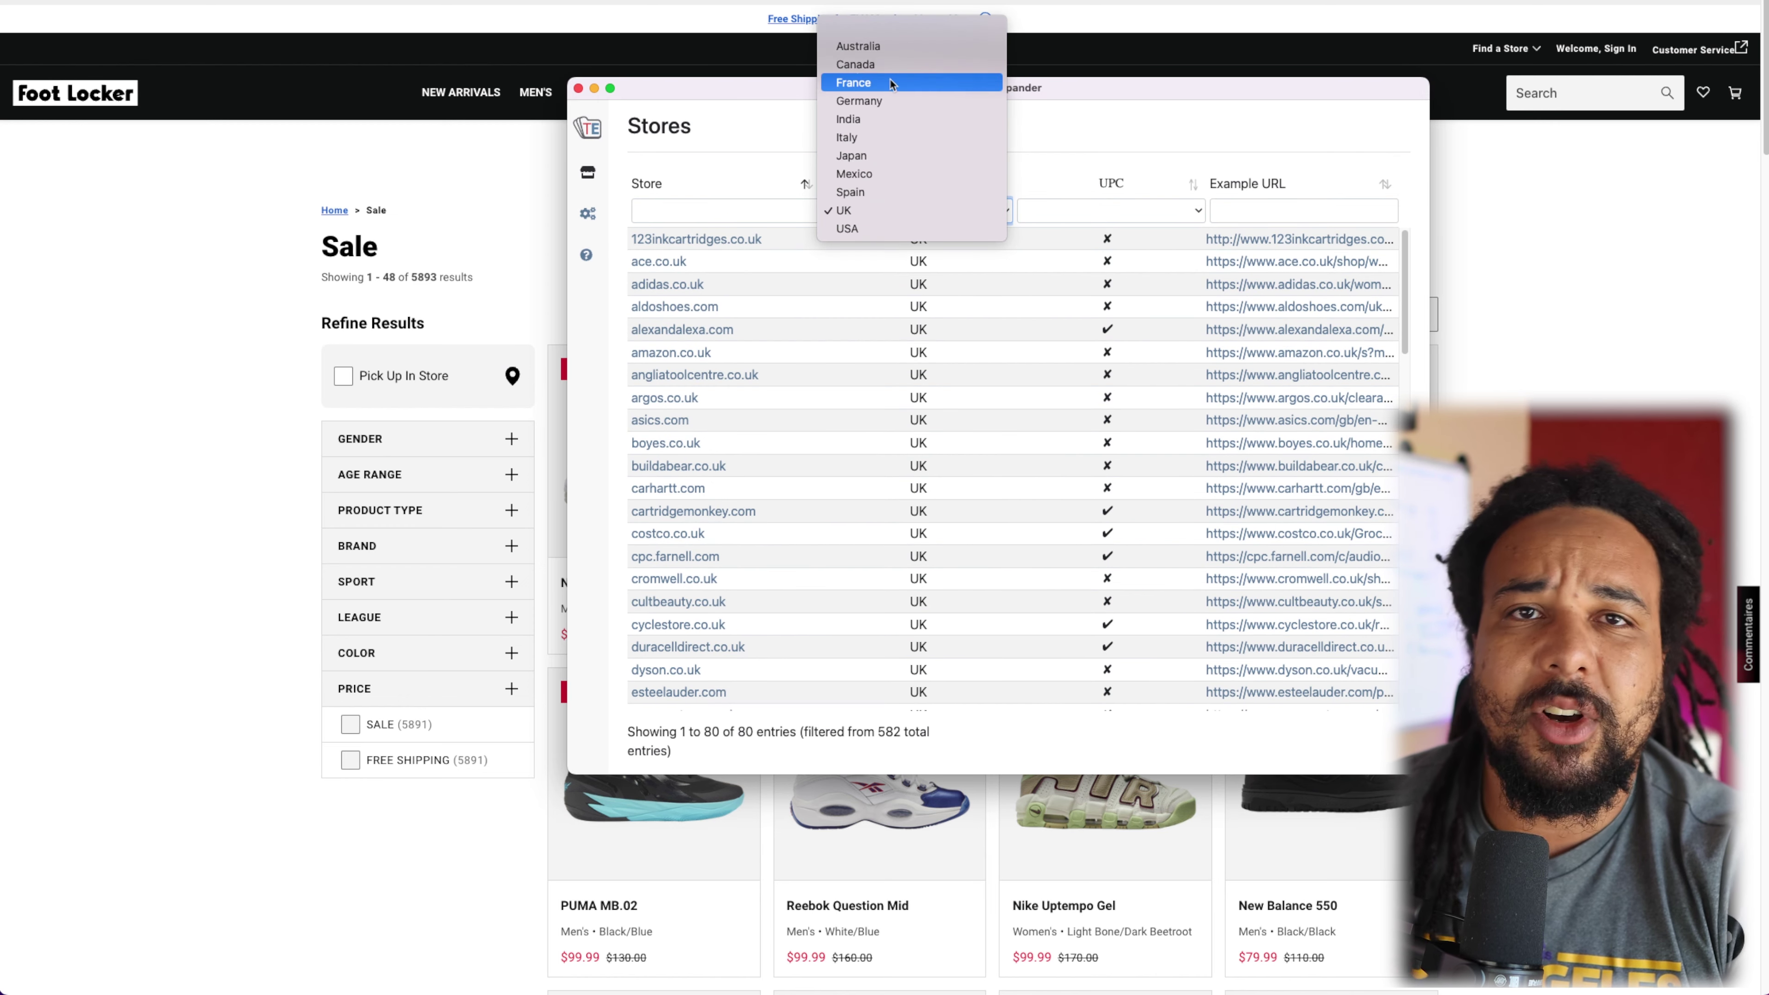
left_click(1078, 153)
scroll(869, 529, "down", 5)
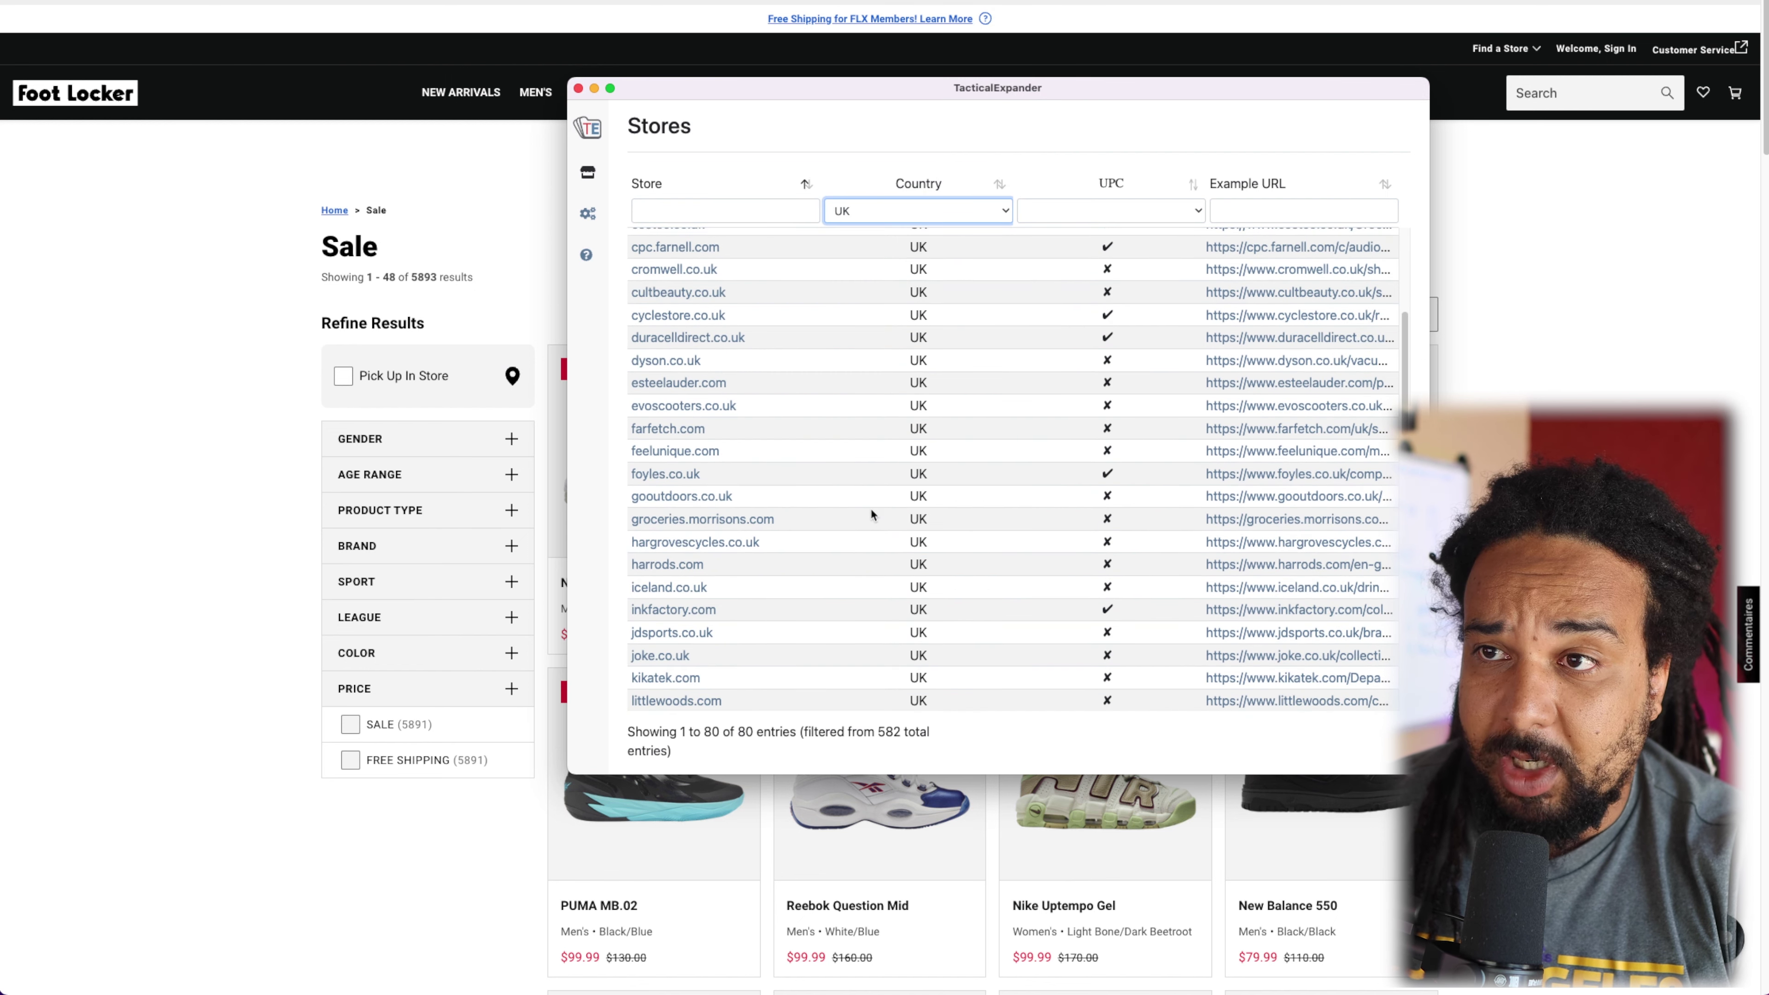
scroll(871, 513, "down", 5)
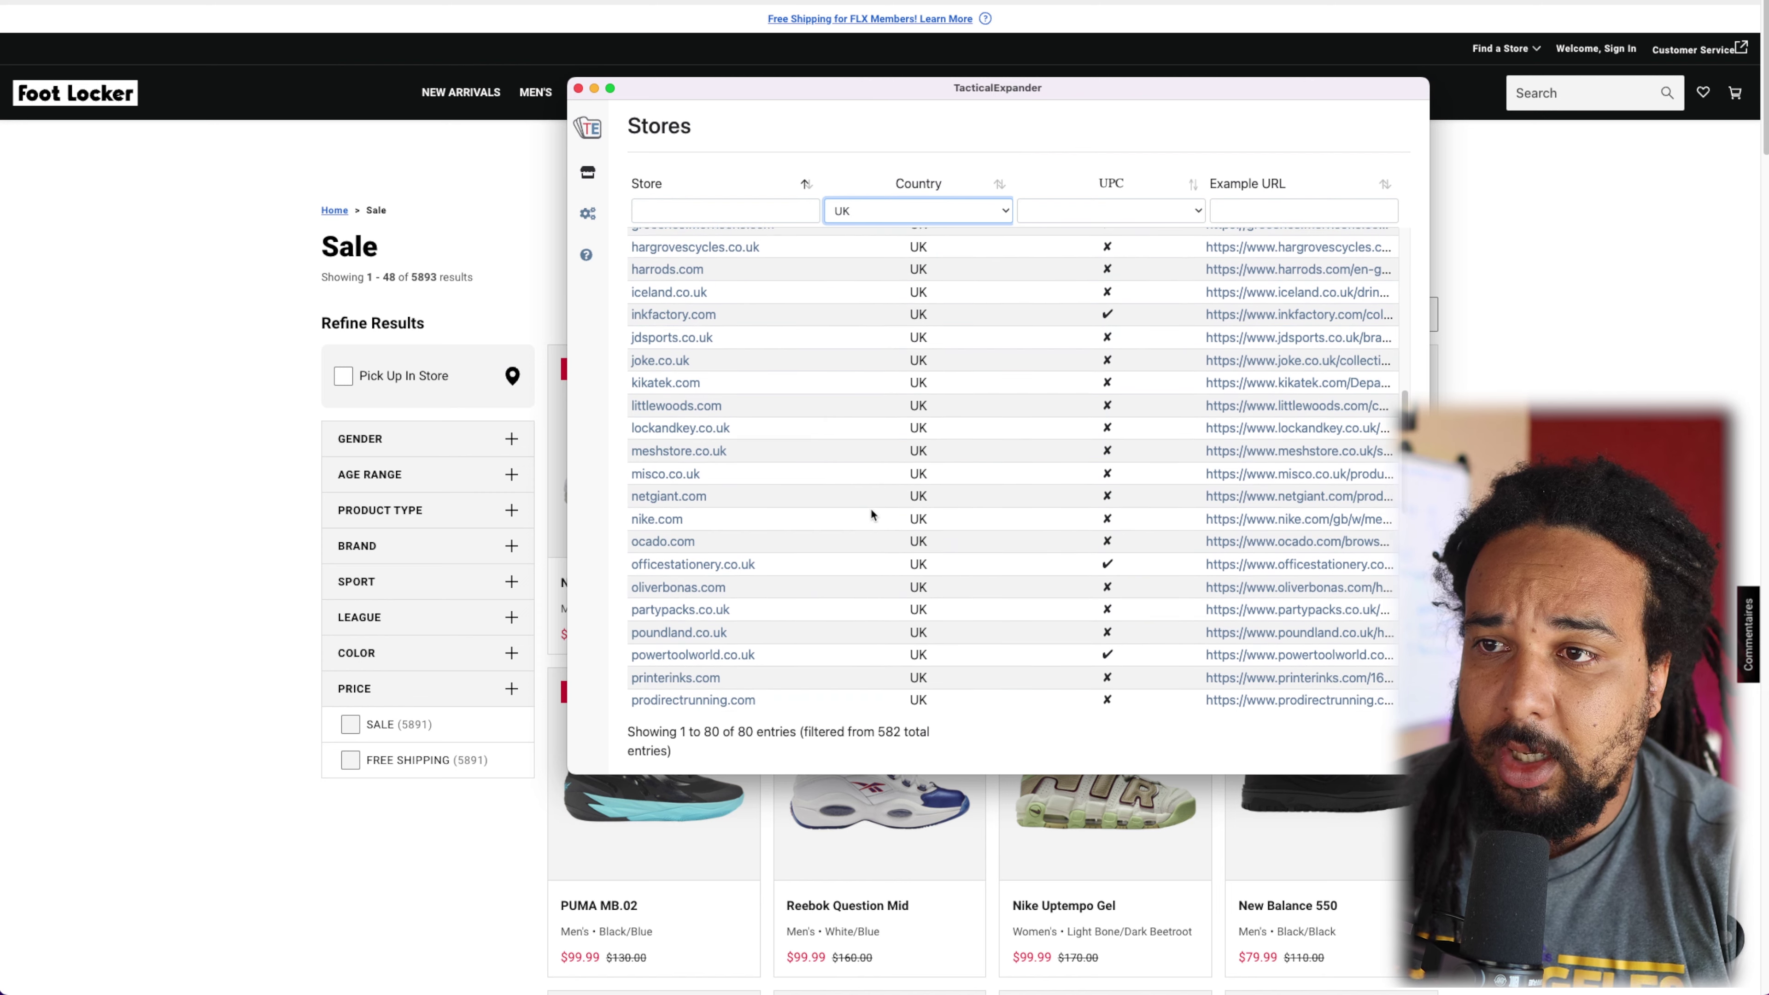
scroll(868, 503, "down", 5)
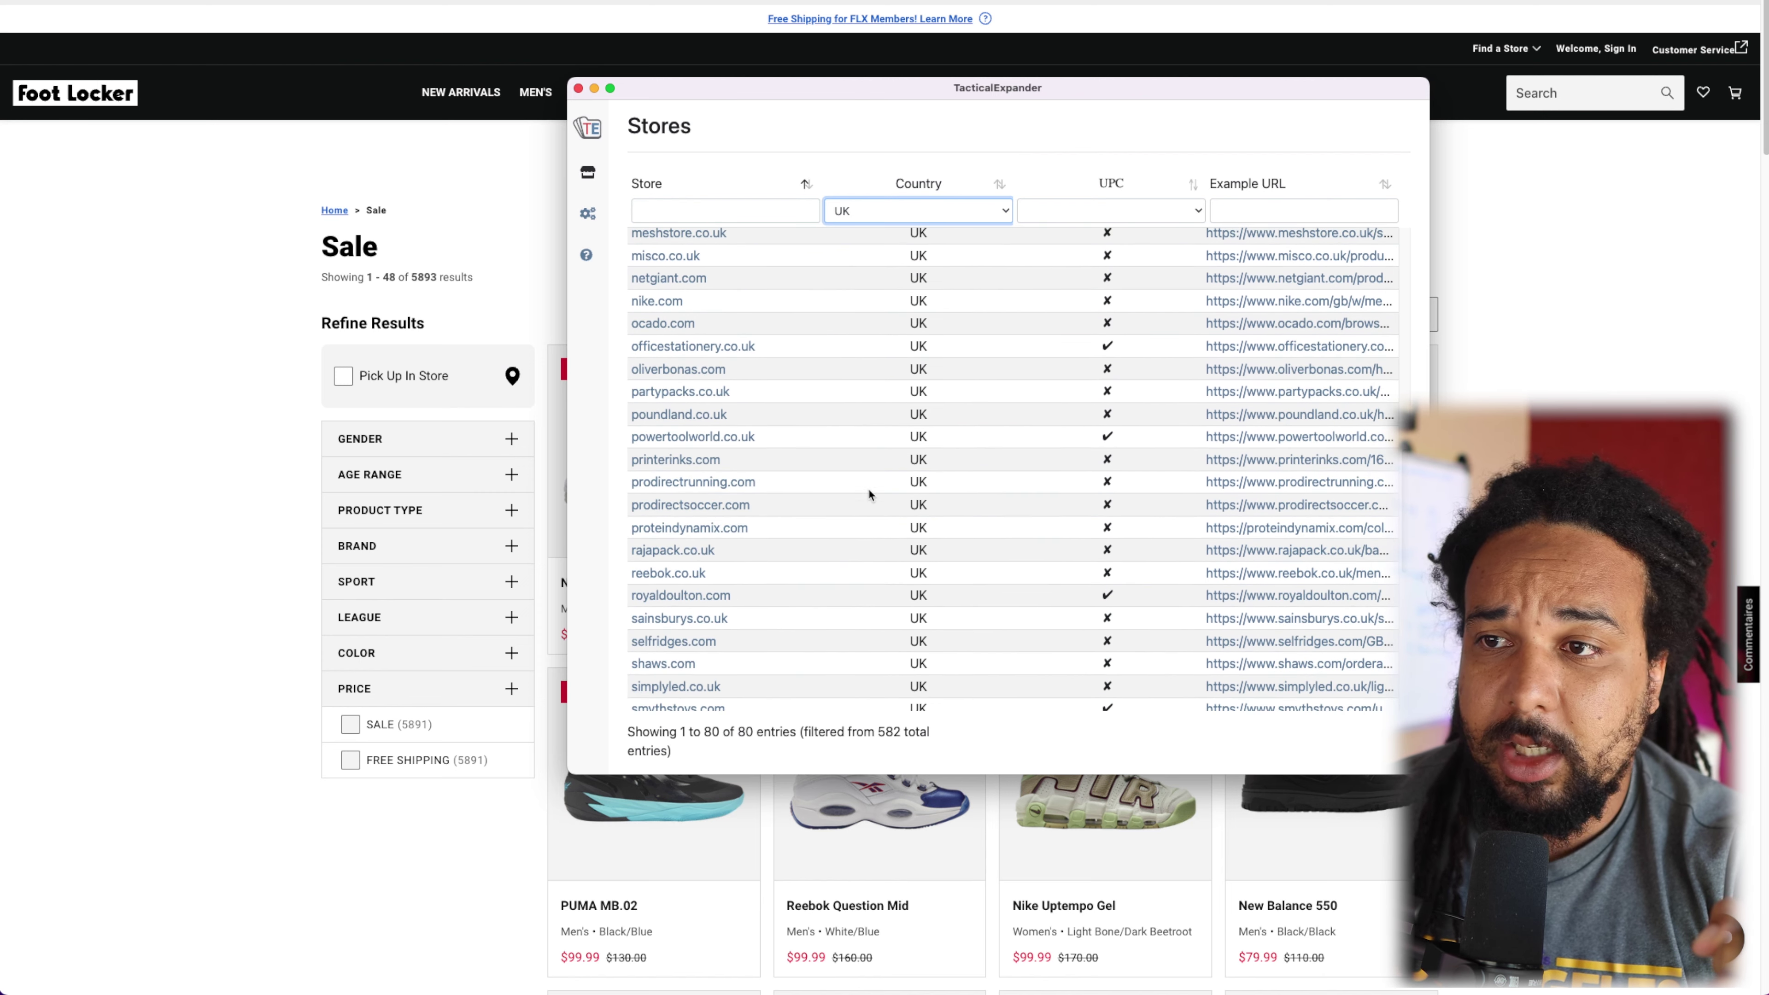
scroll(857, 459, "down", 8)
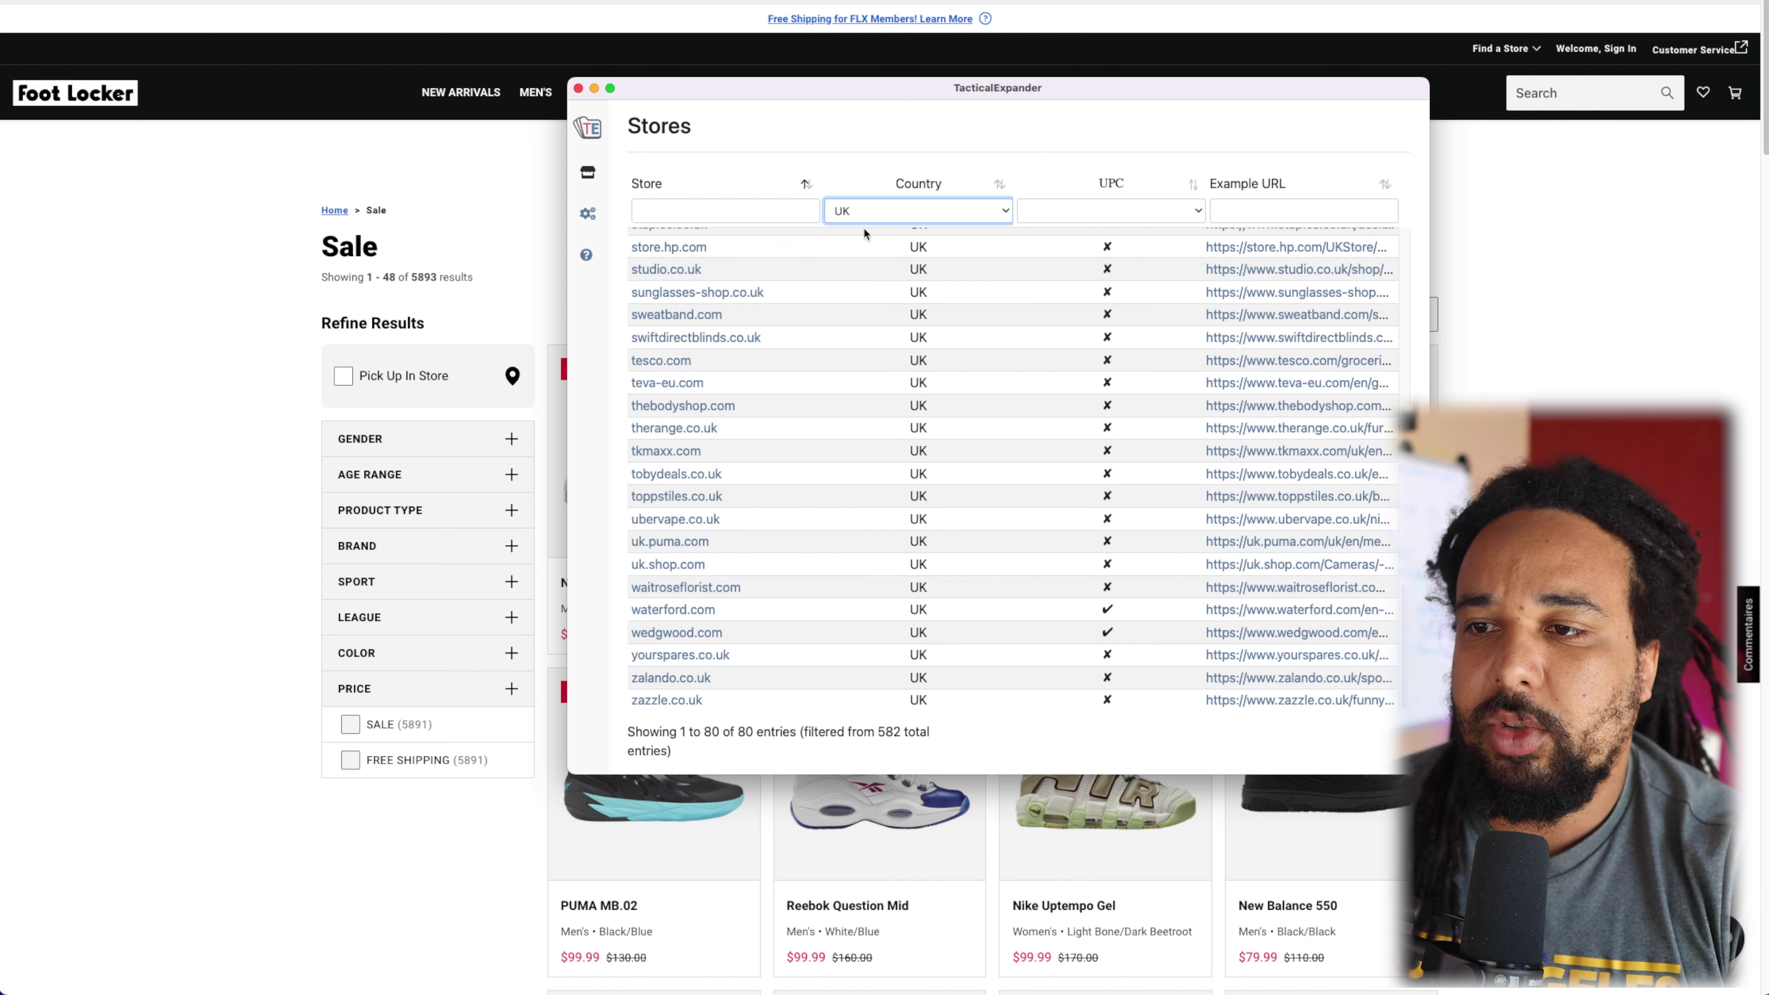
Step: Set the stores list's country filter back to USA and close the TacticalExpander stores window
left_click(886, 209)
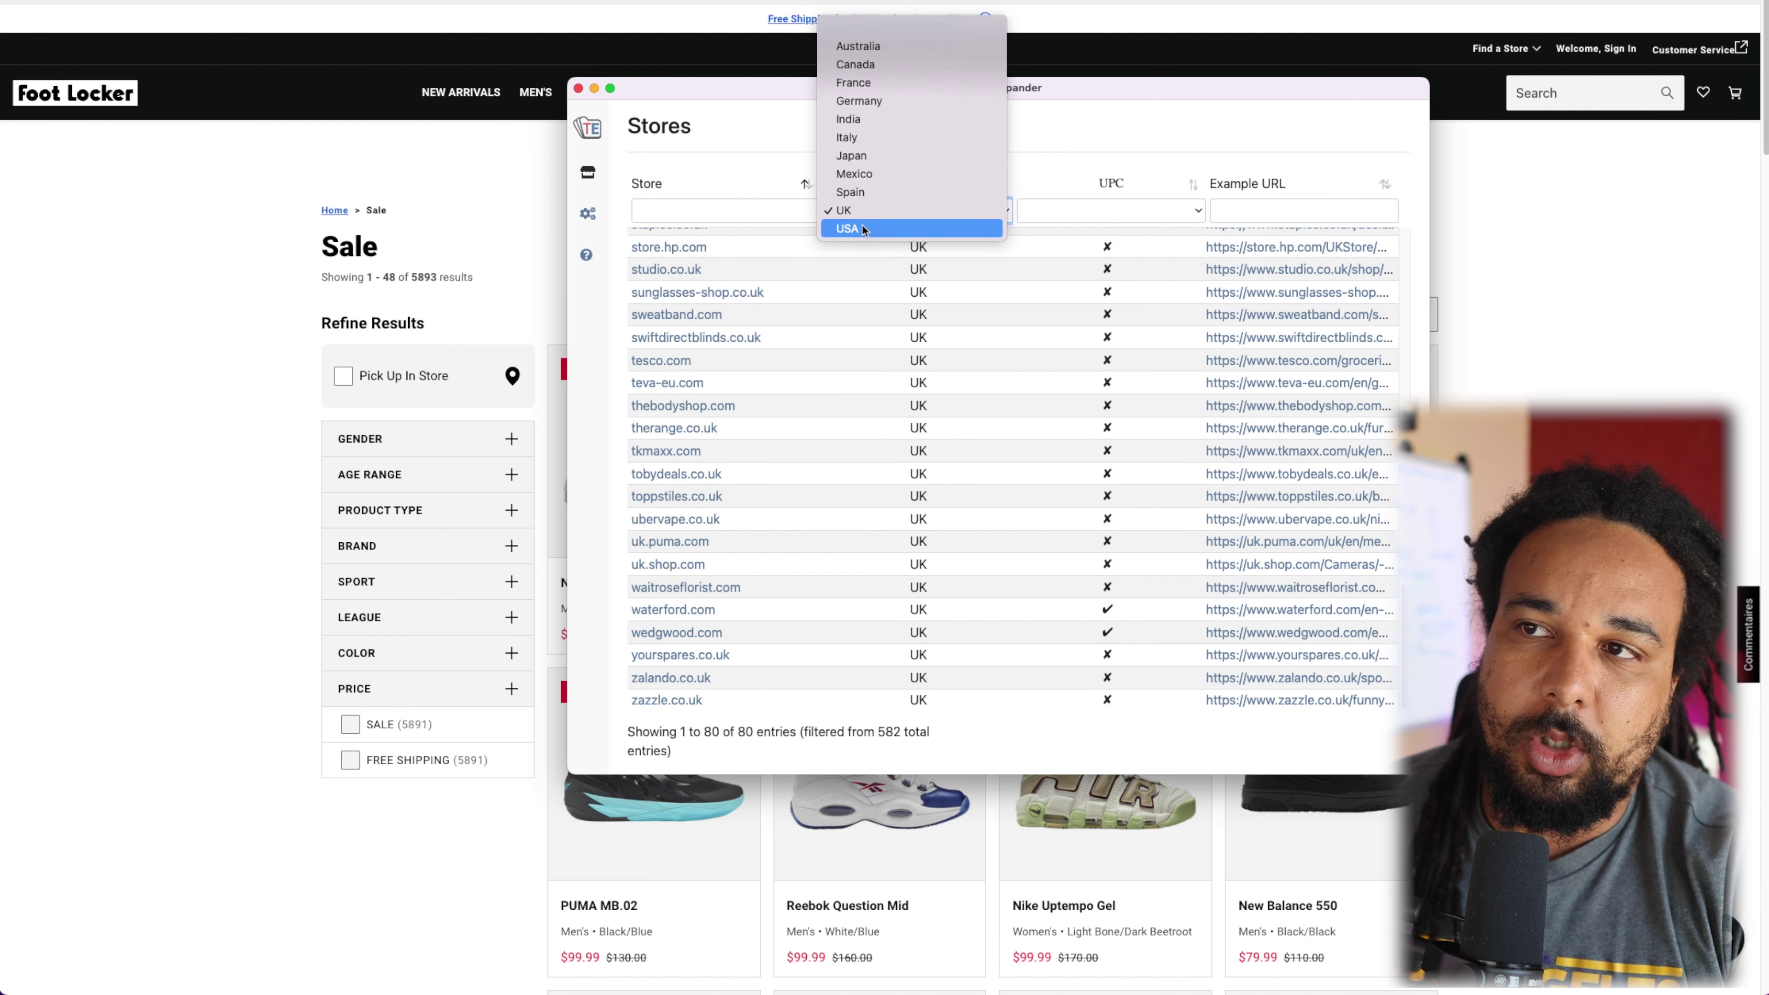
left_click(862, 229)
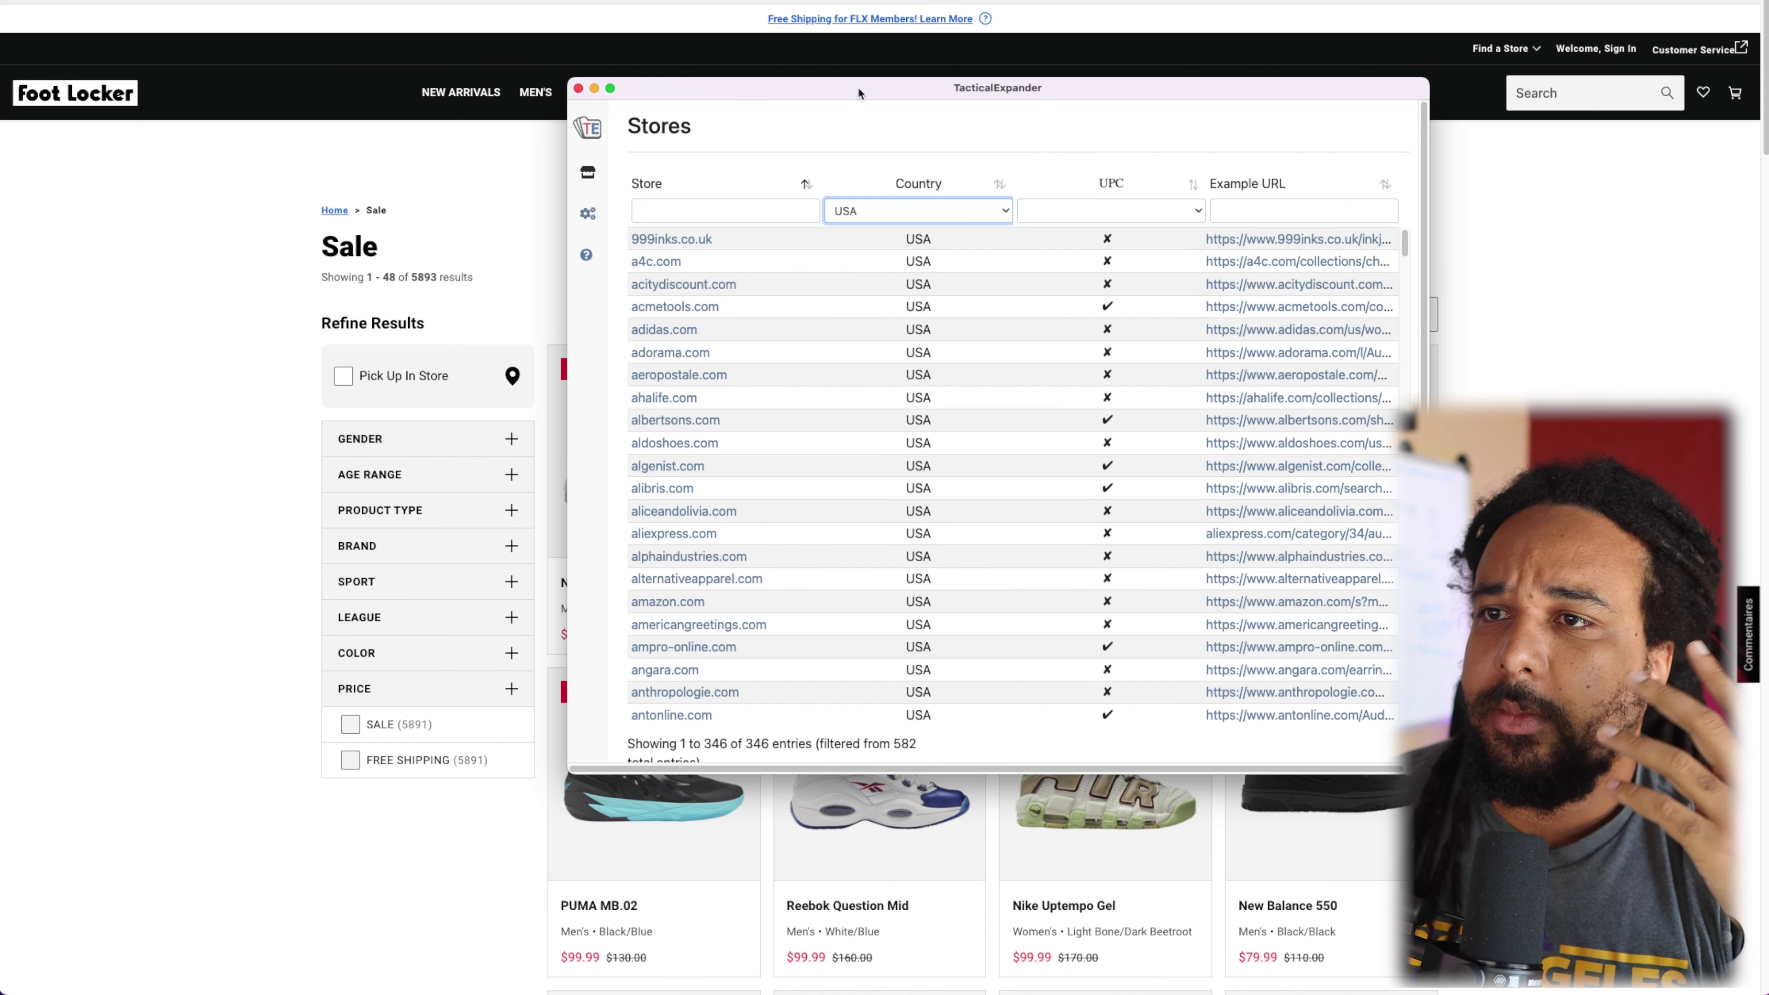
left_click_drag(857, 86, 935, 146)
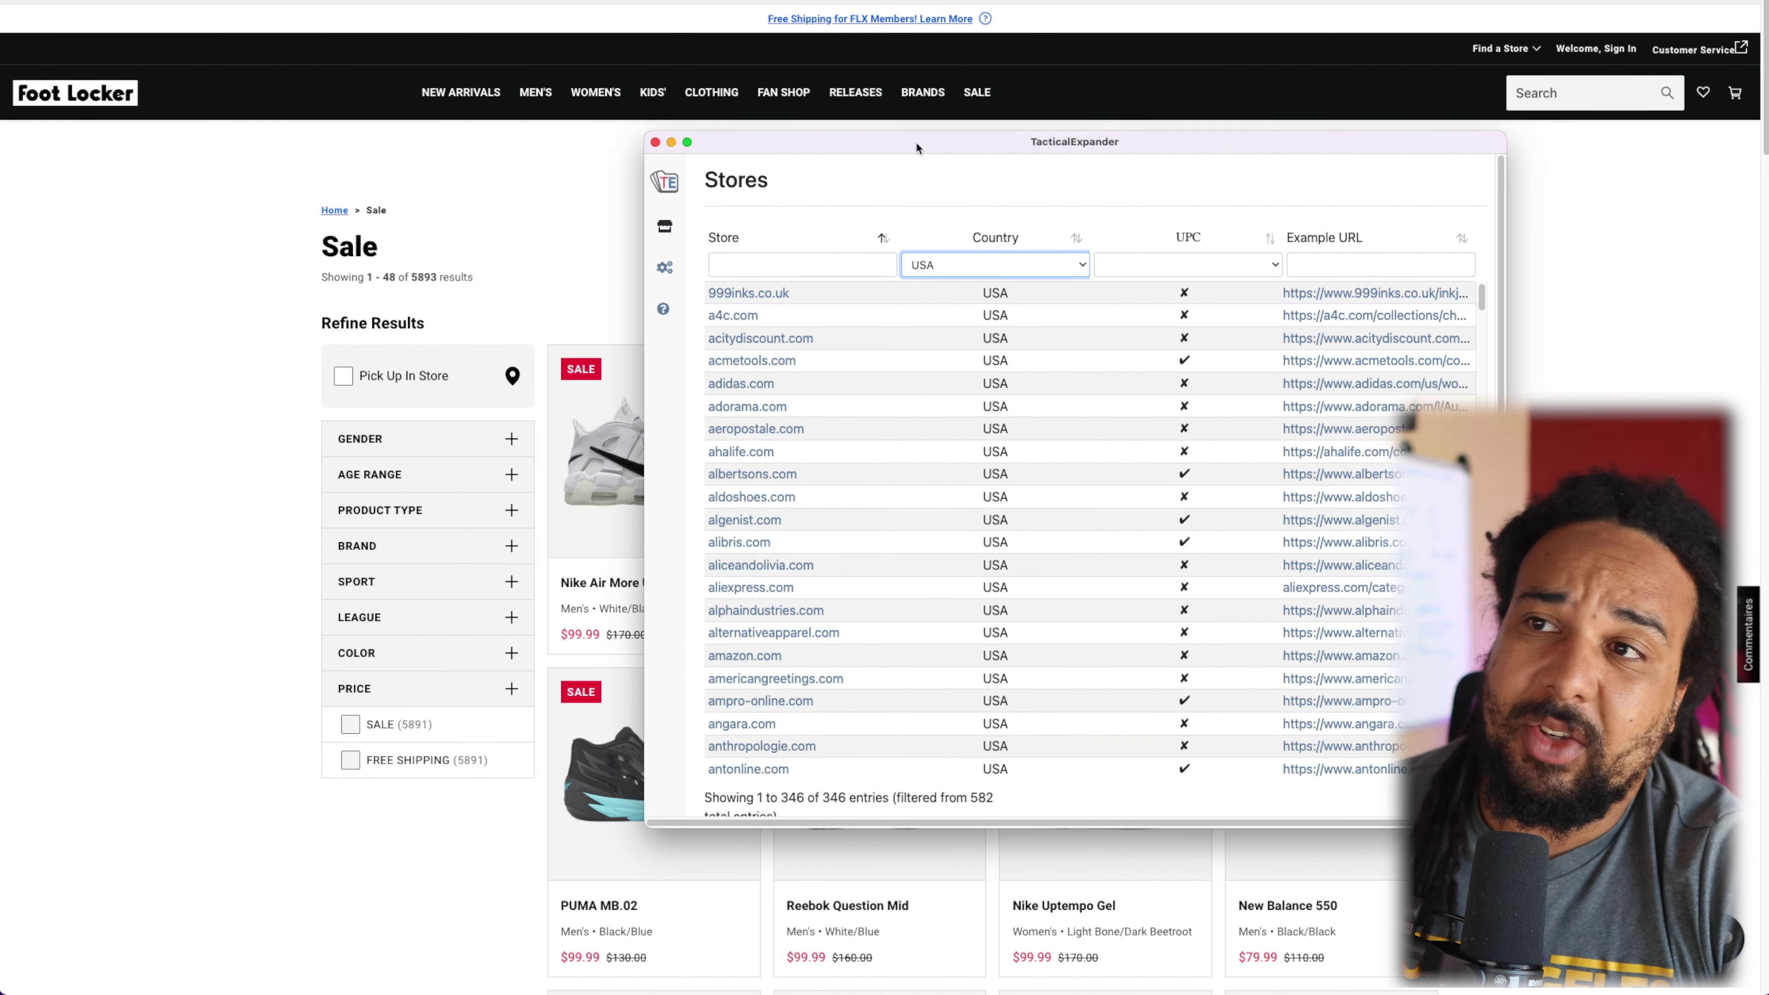
left_click(655, 142)
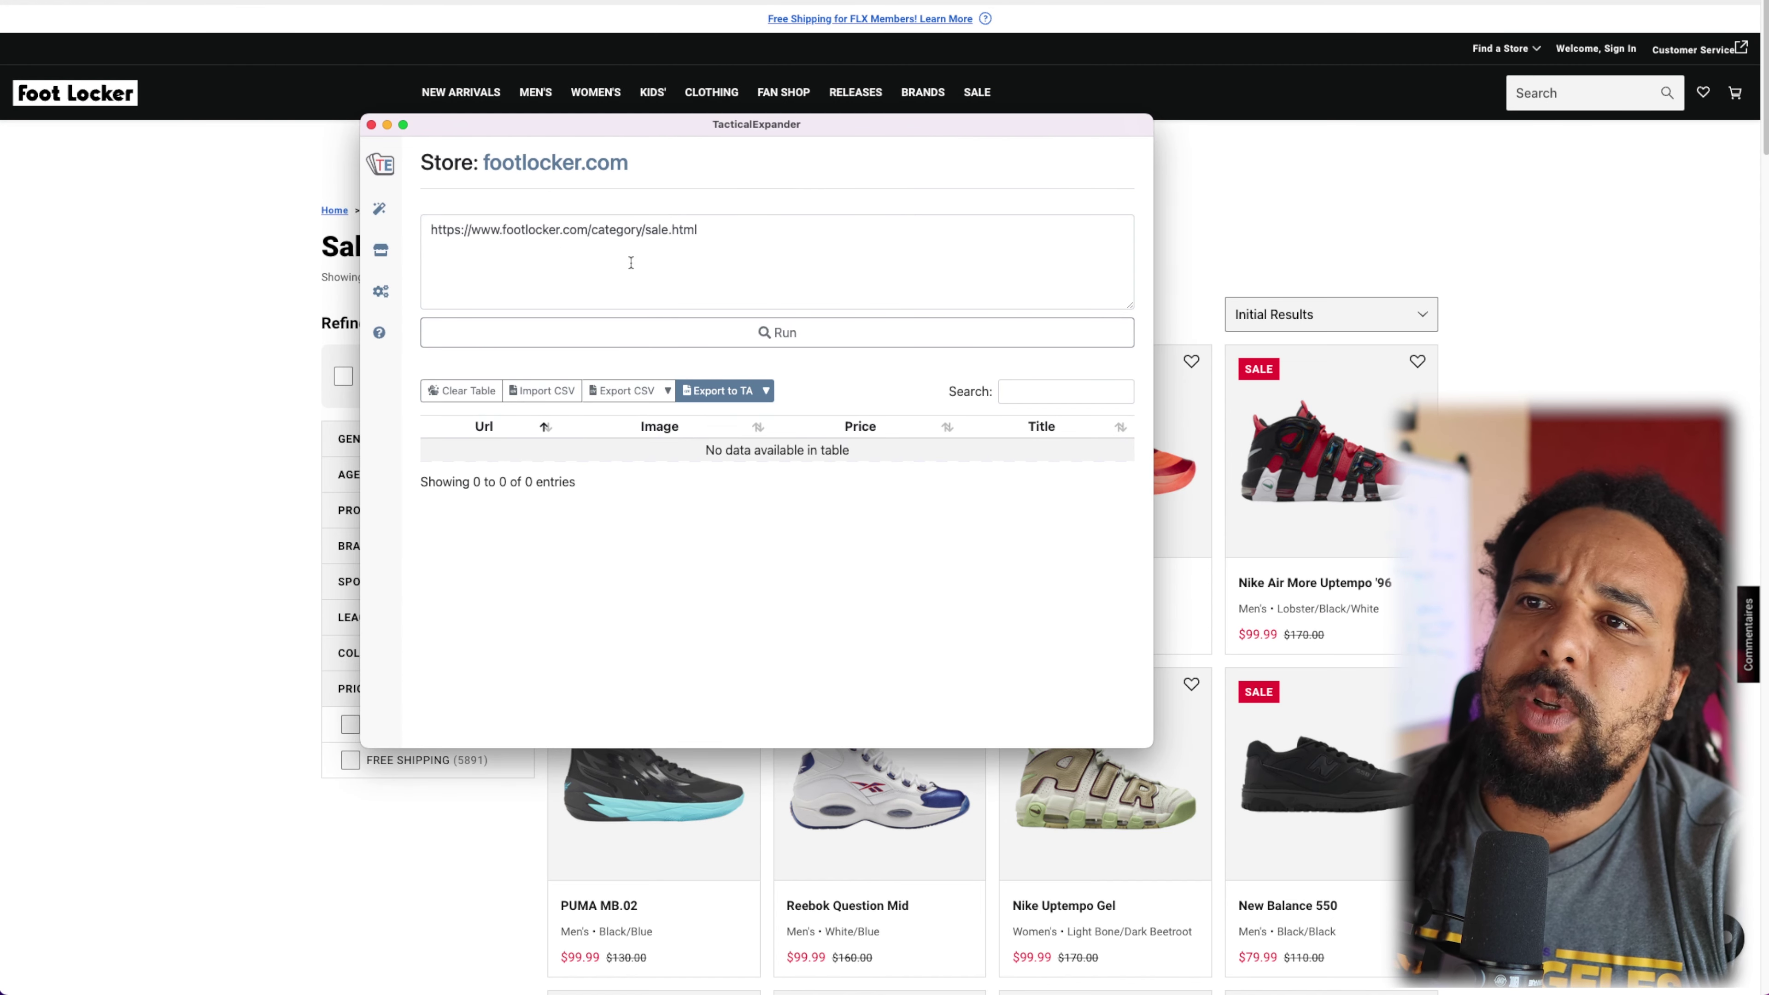
left_click(992, 333)
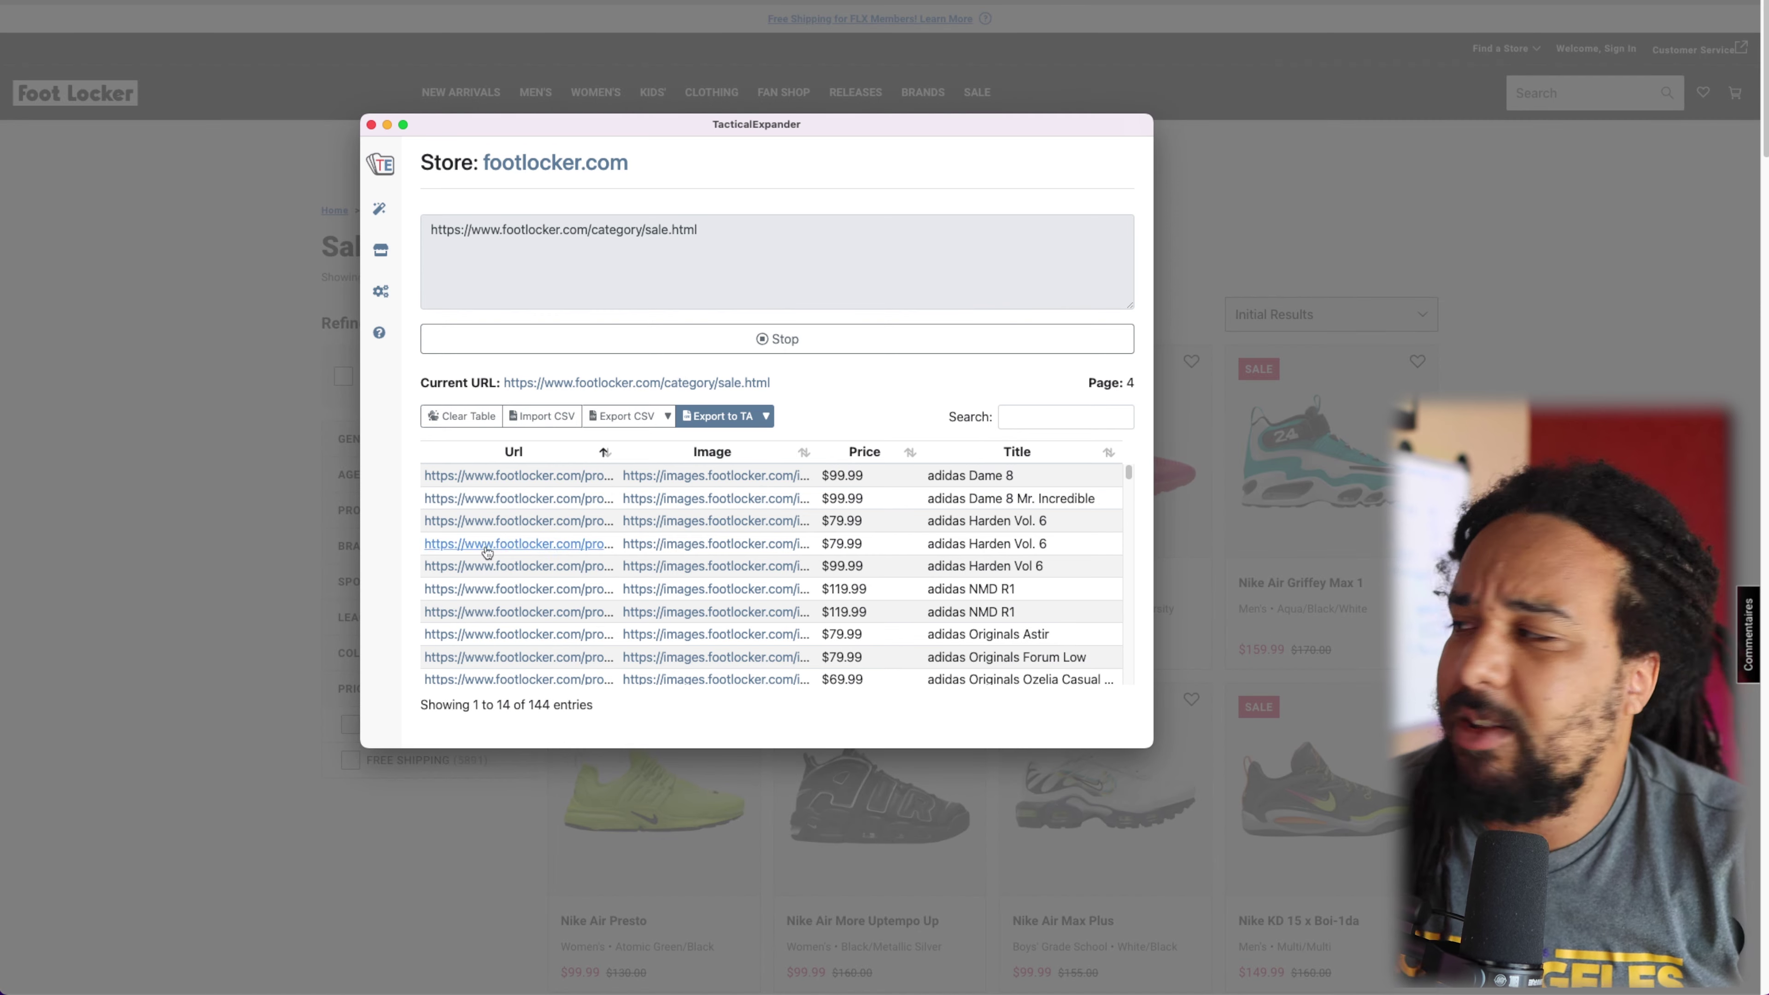
left_click(1125, 348)
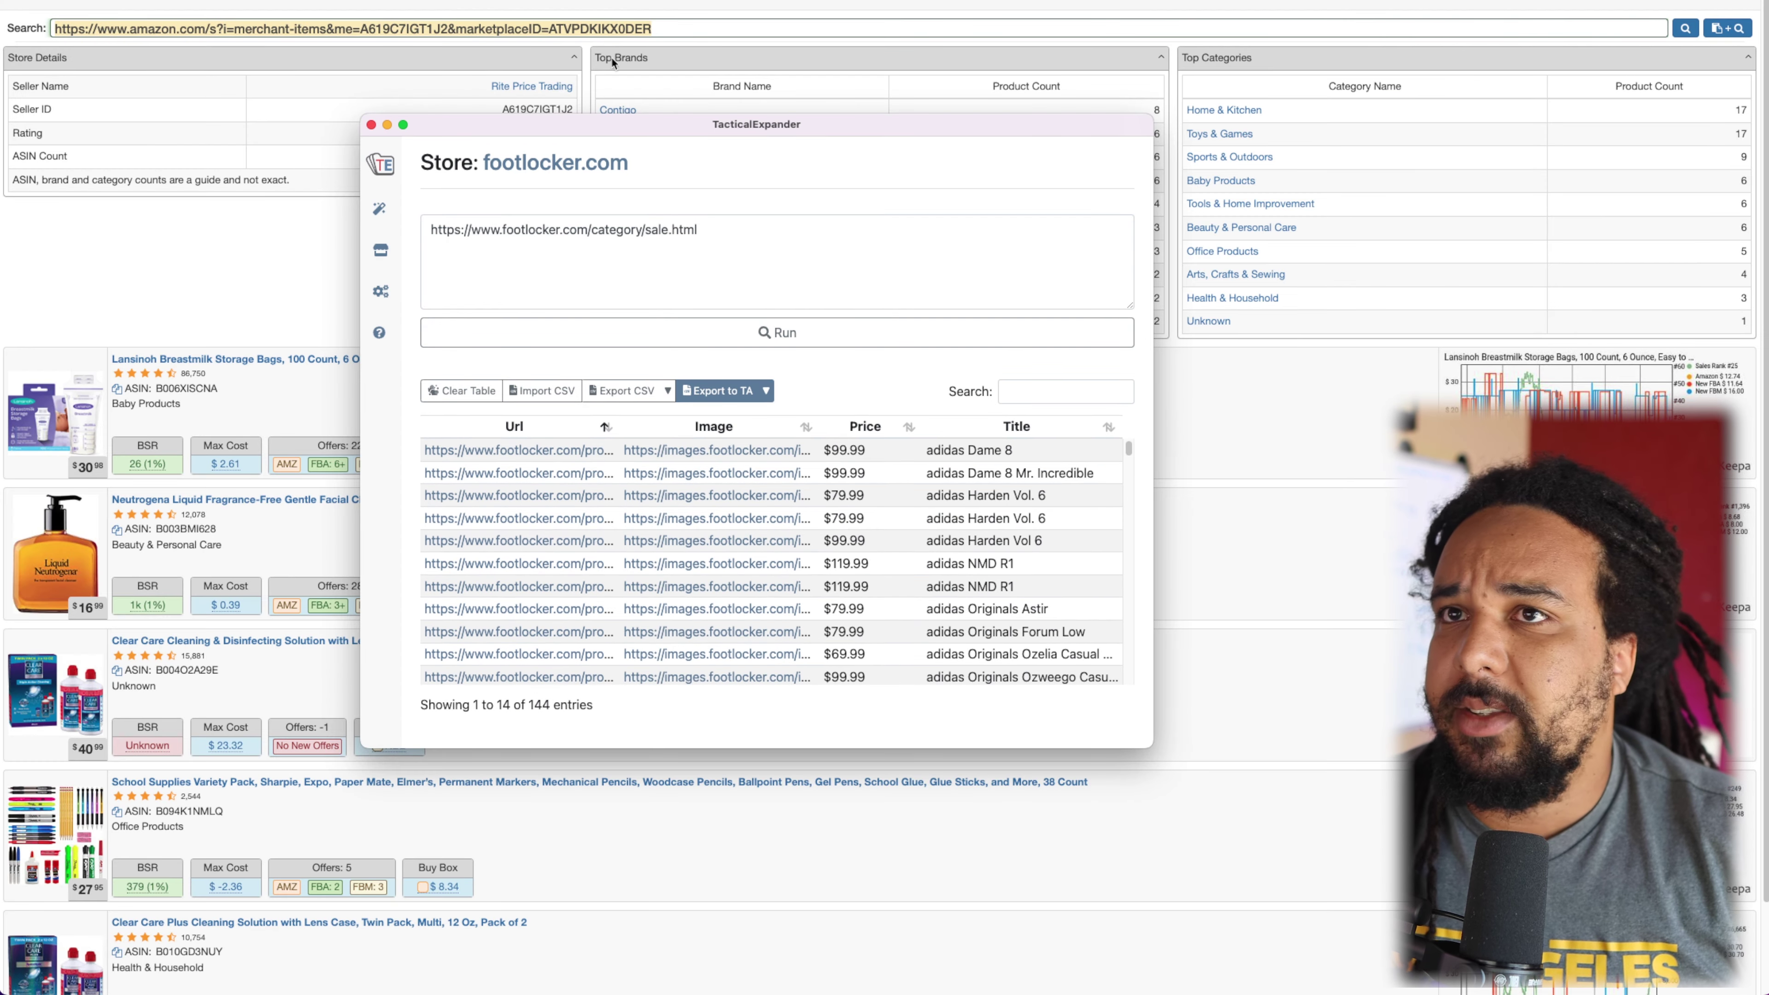
left_click_drag(574, 135, 1574, 193)
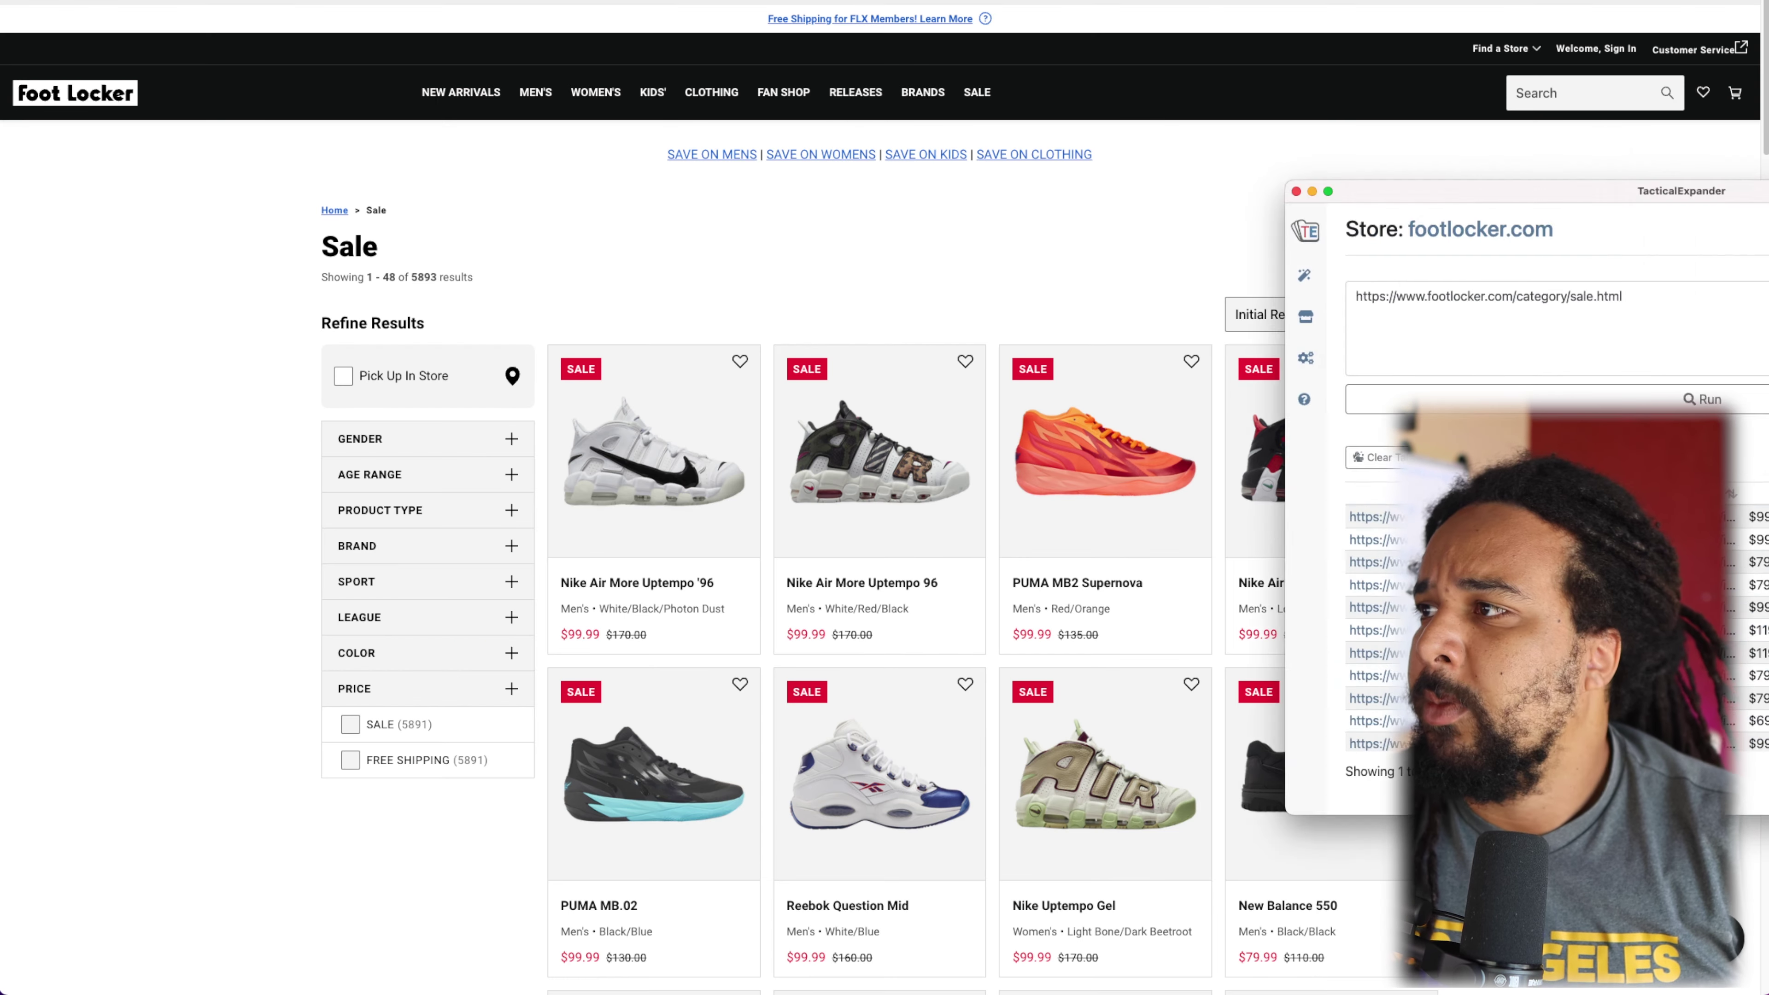
left_click_drag(1741, 182, 876, 95)
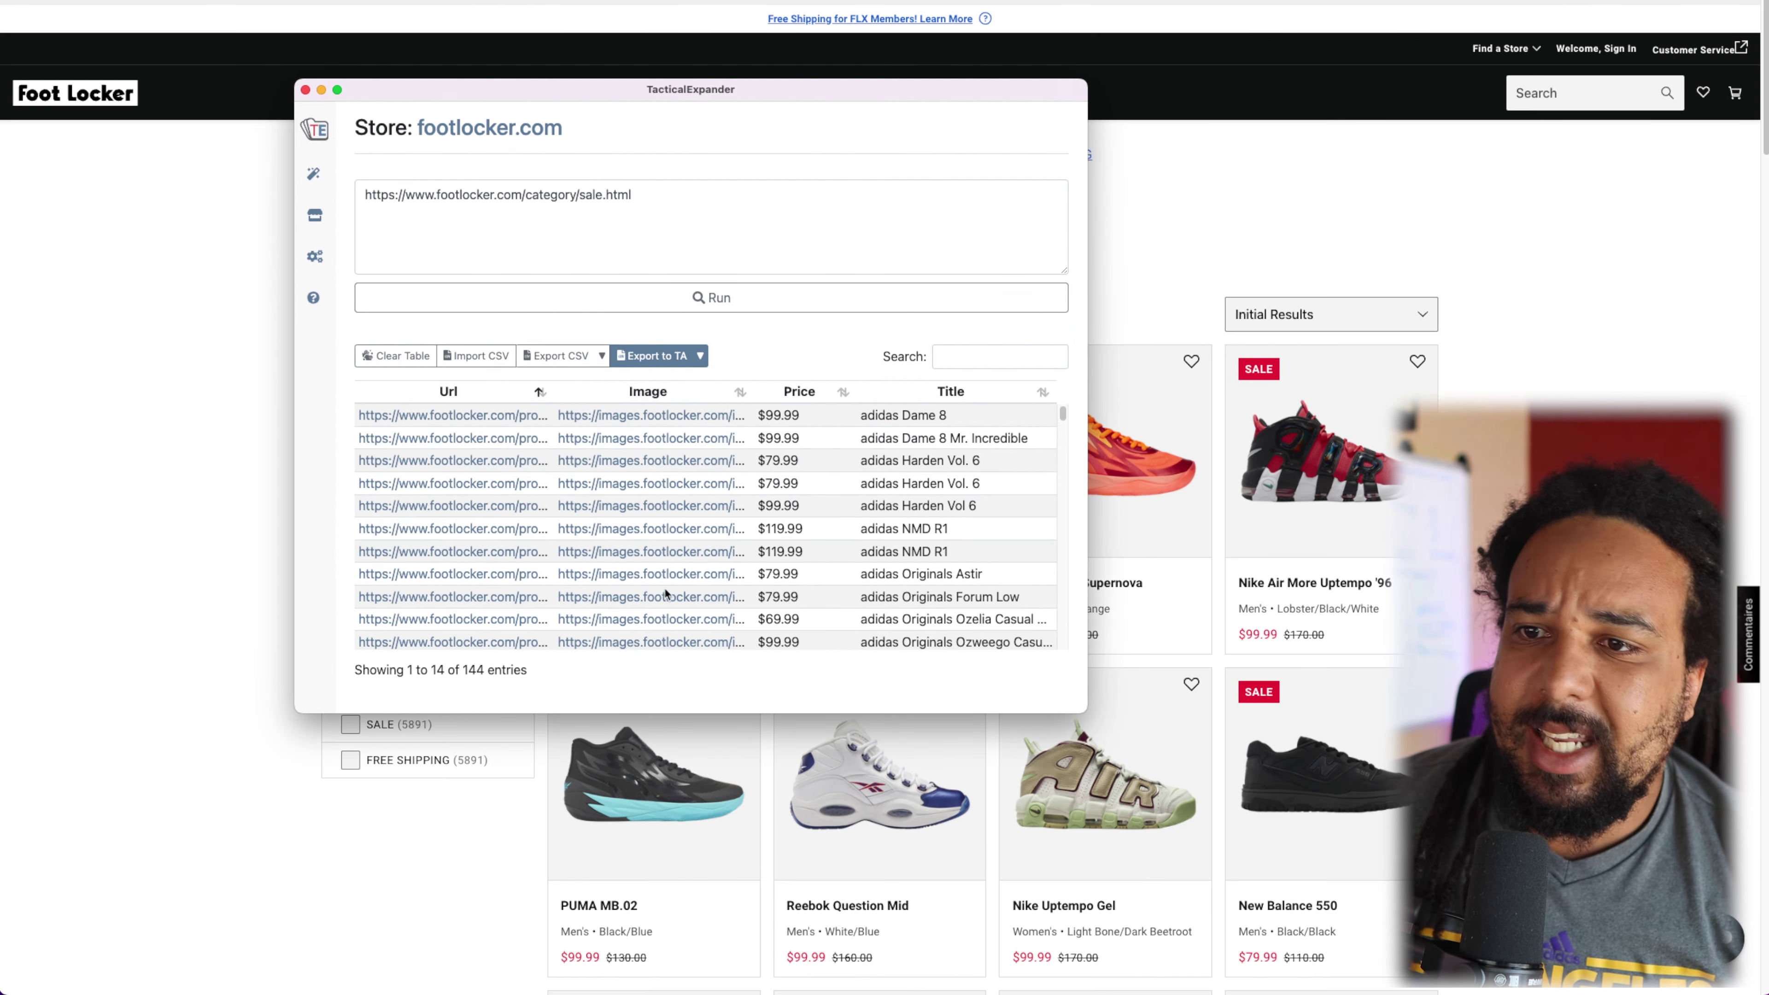
Step: Look through the scraped Foot Locker products, export them to Tactical Arbitrage (TA), and close TacticalExpander
scroll(656, 543, "down", 10)
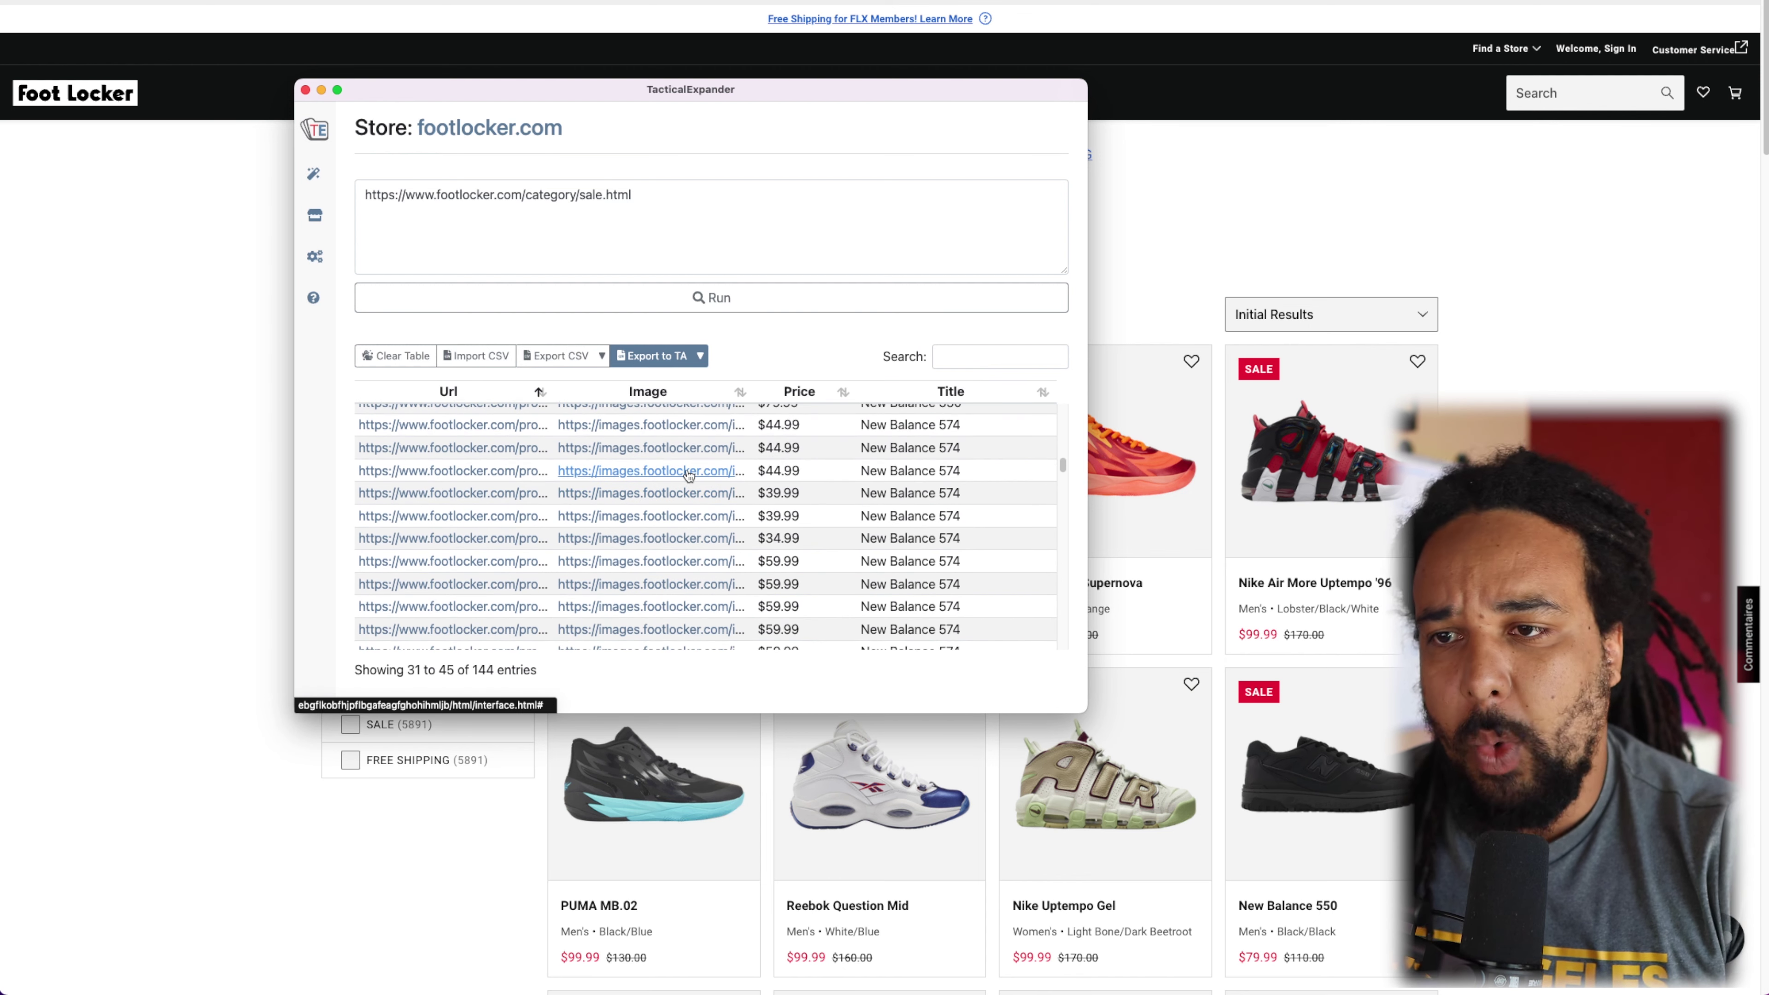
left_click(656, 356)
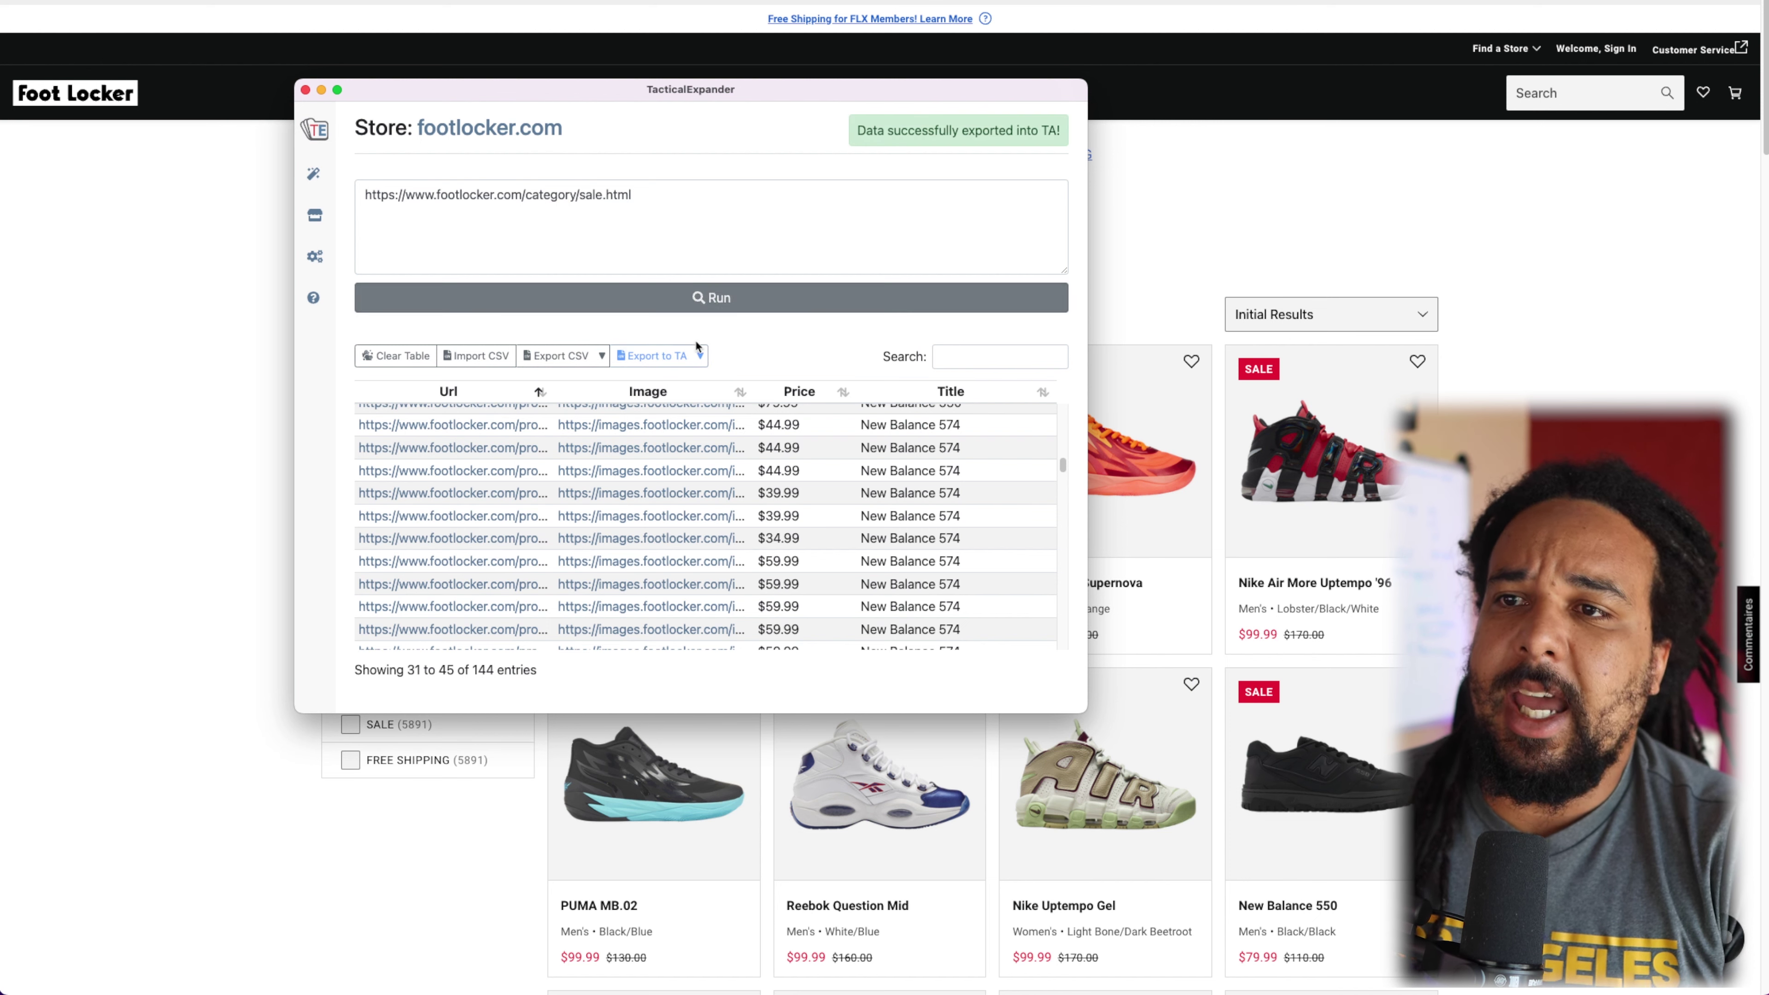
left_click(550, 358)
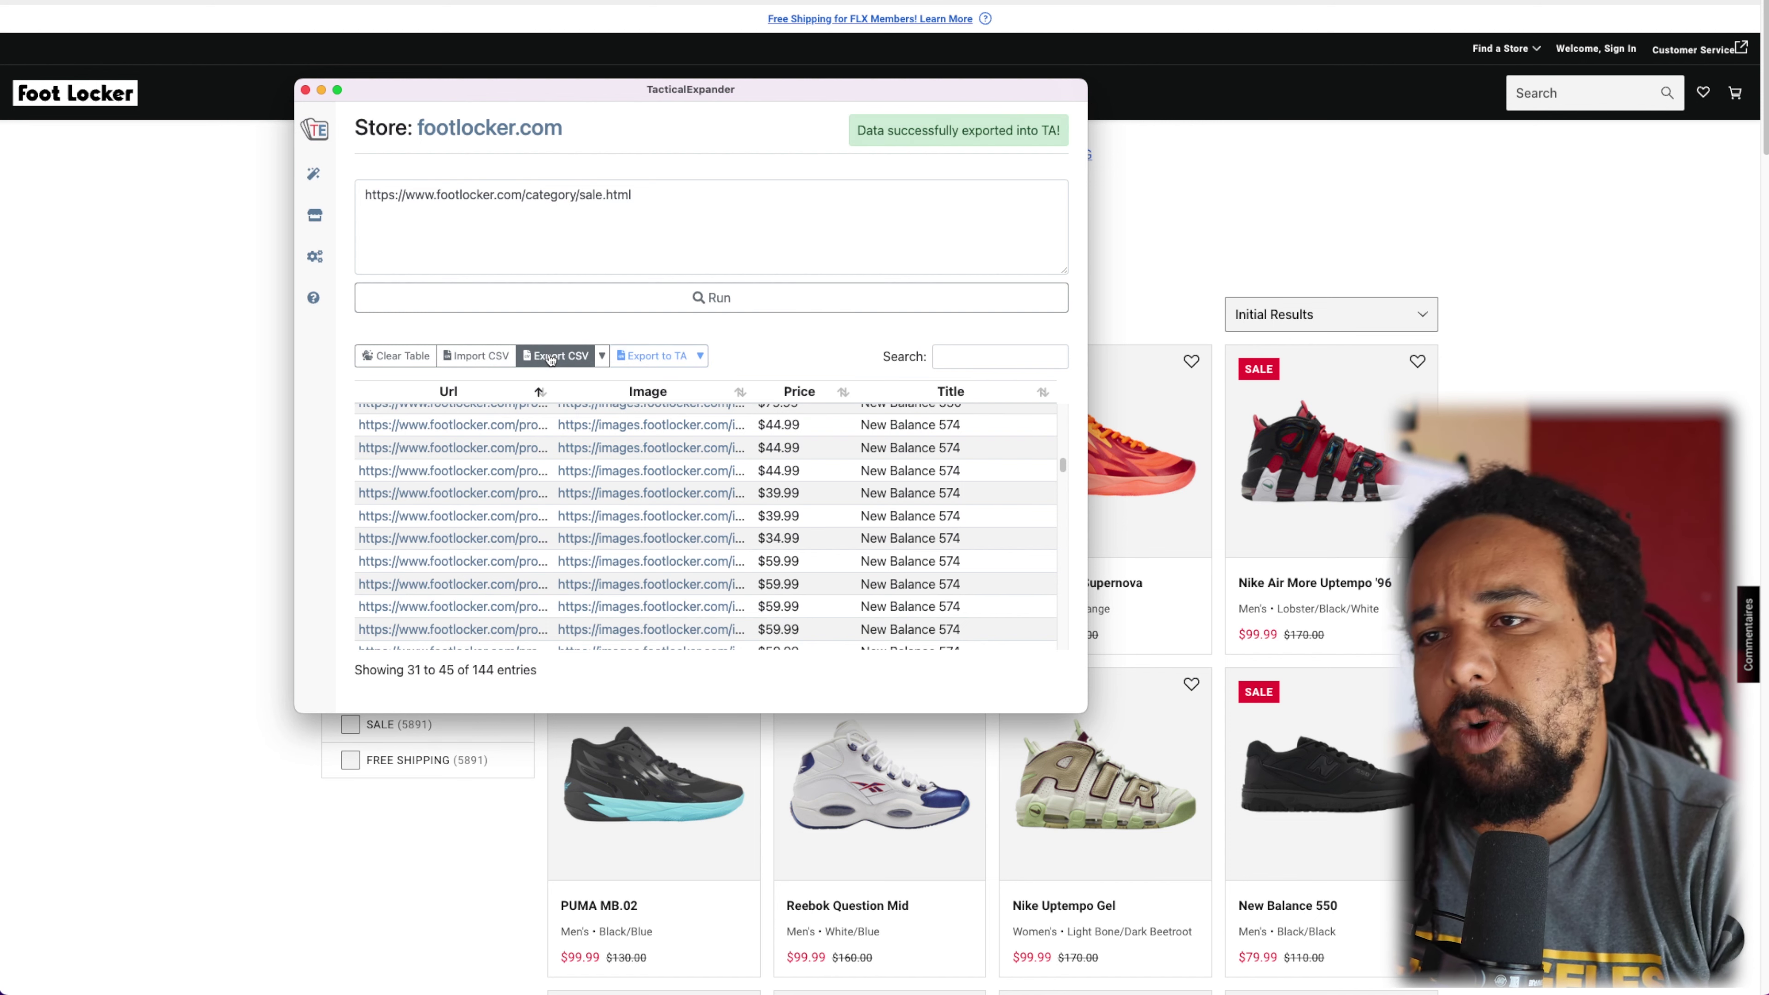
left_click(661, 359)
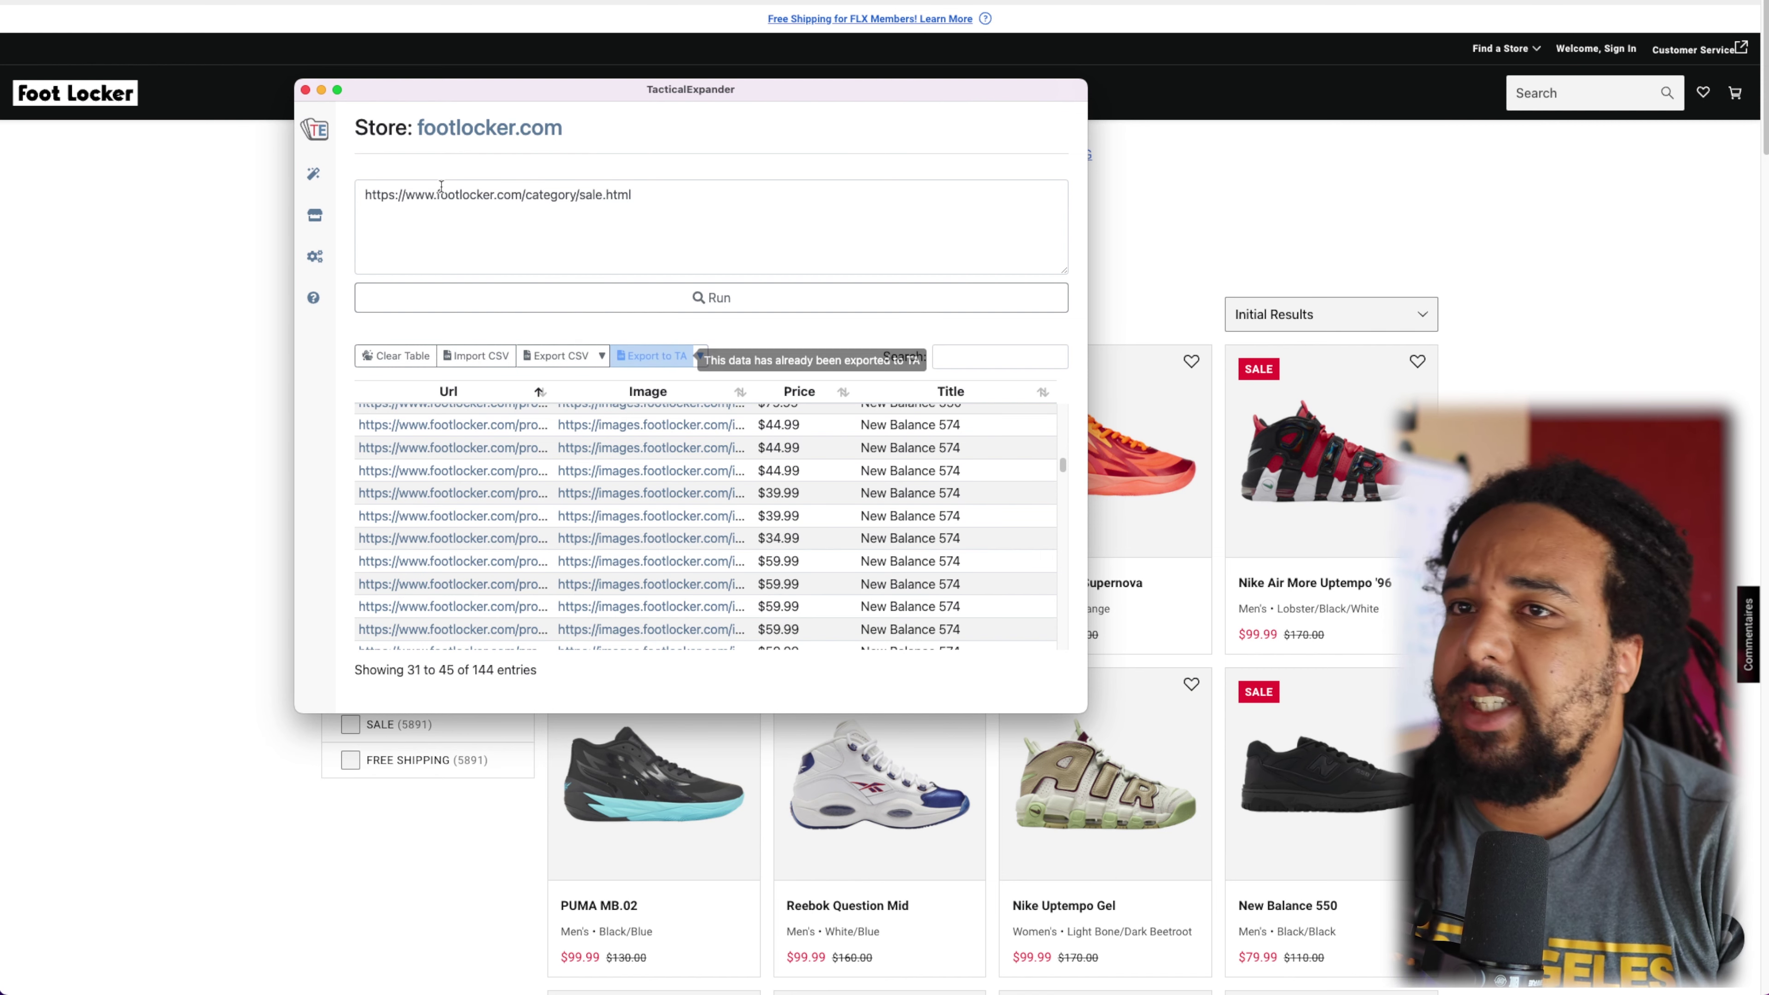
left_click(306, 90)
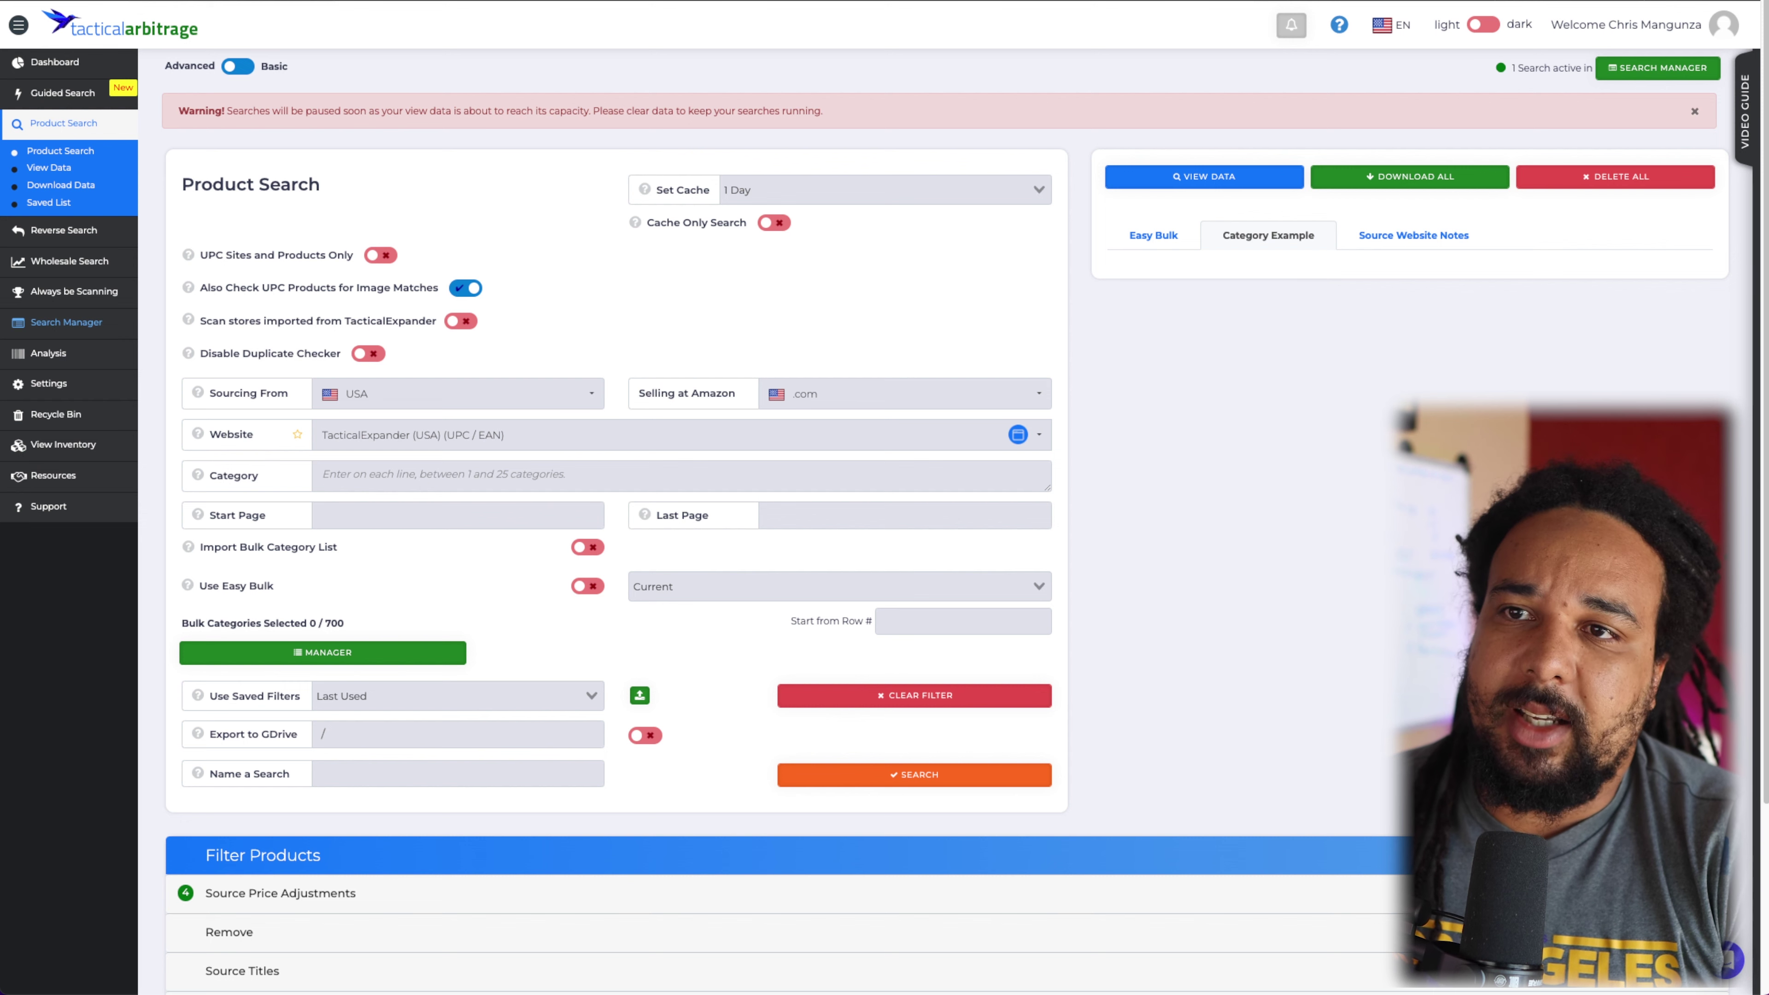
Step: In Tactical Arbitrage, enable scanning of stores imported from TacticalExpander and select the footlocker.com scan with 144 products
left_click(456, 322)
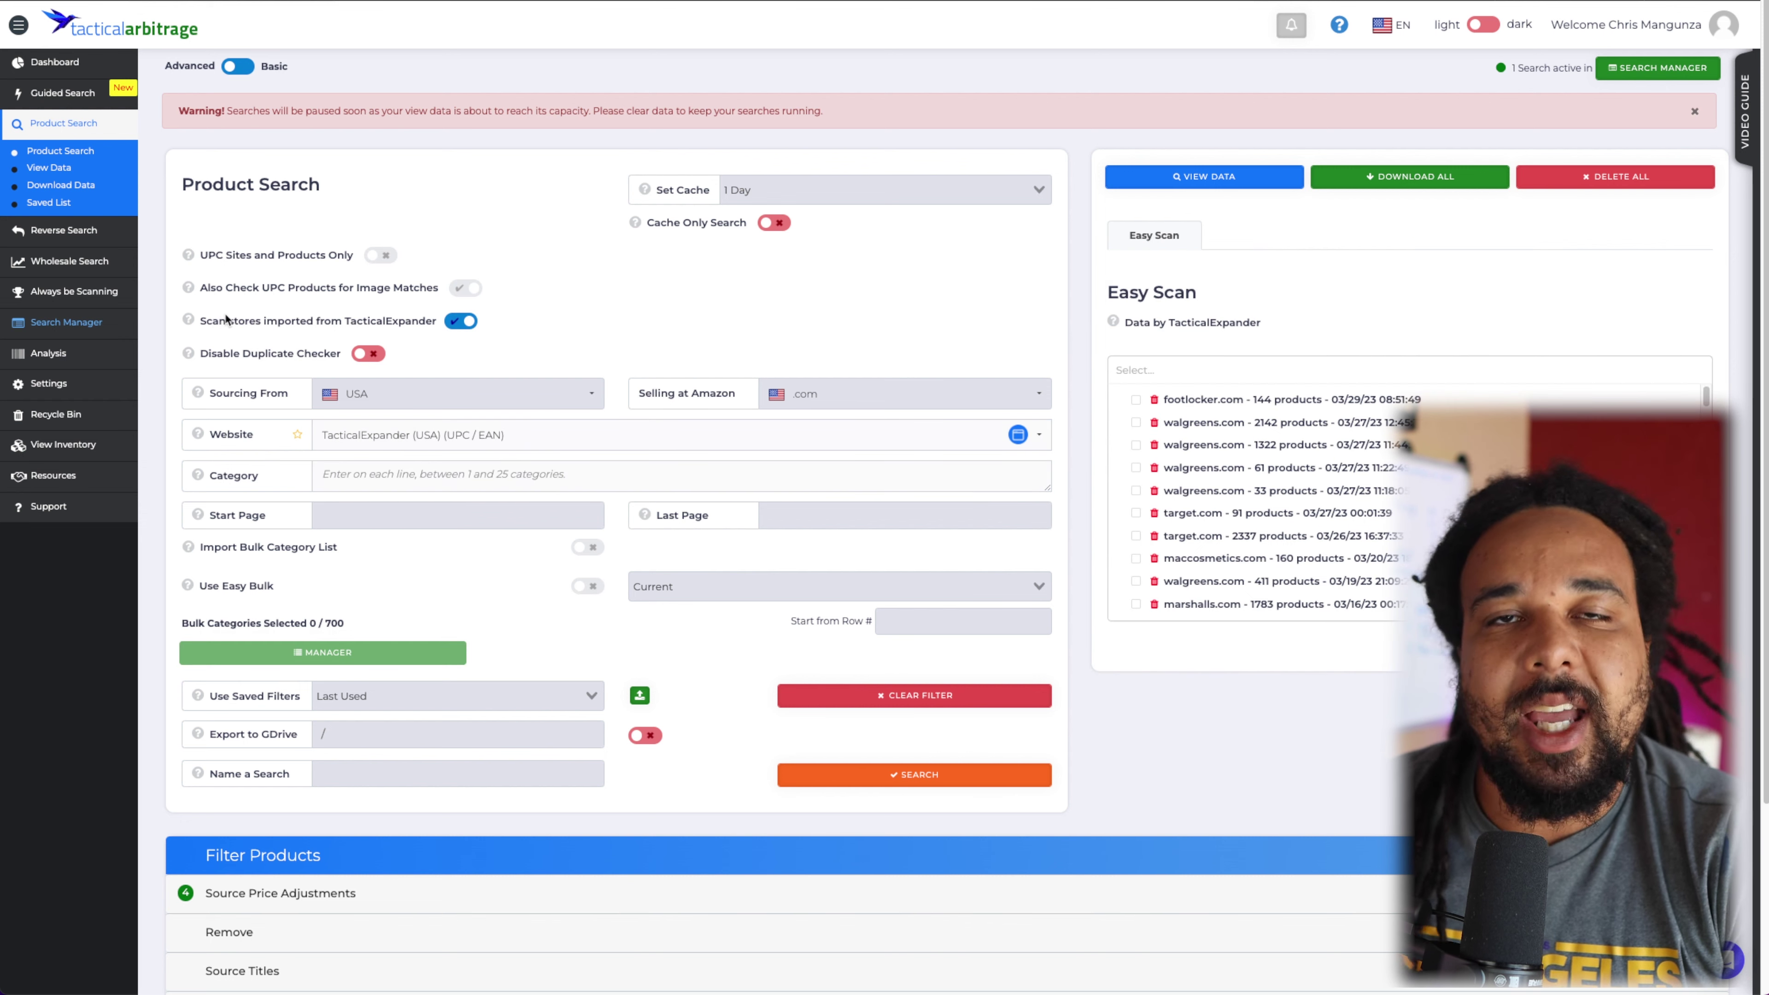
left_click(1136, 400)
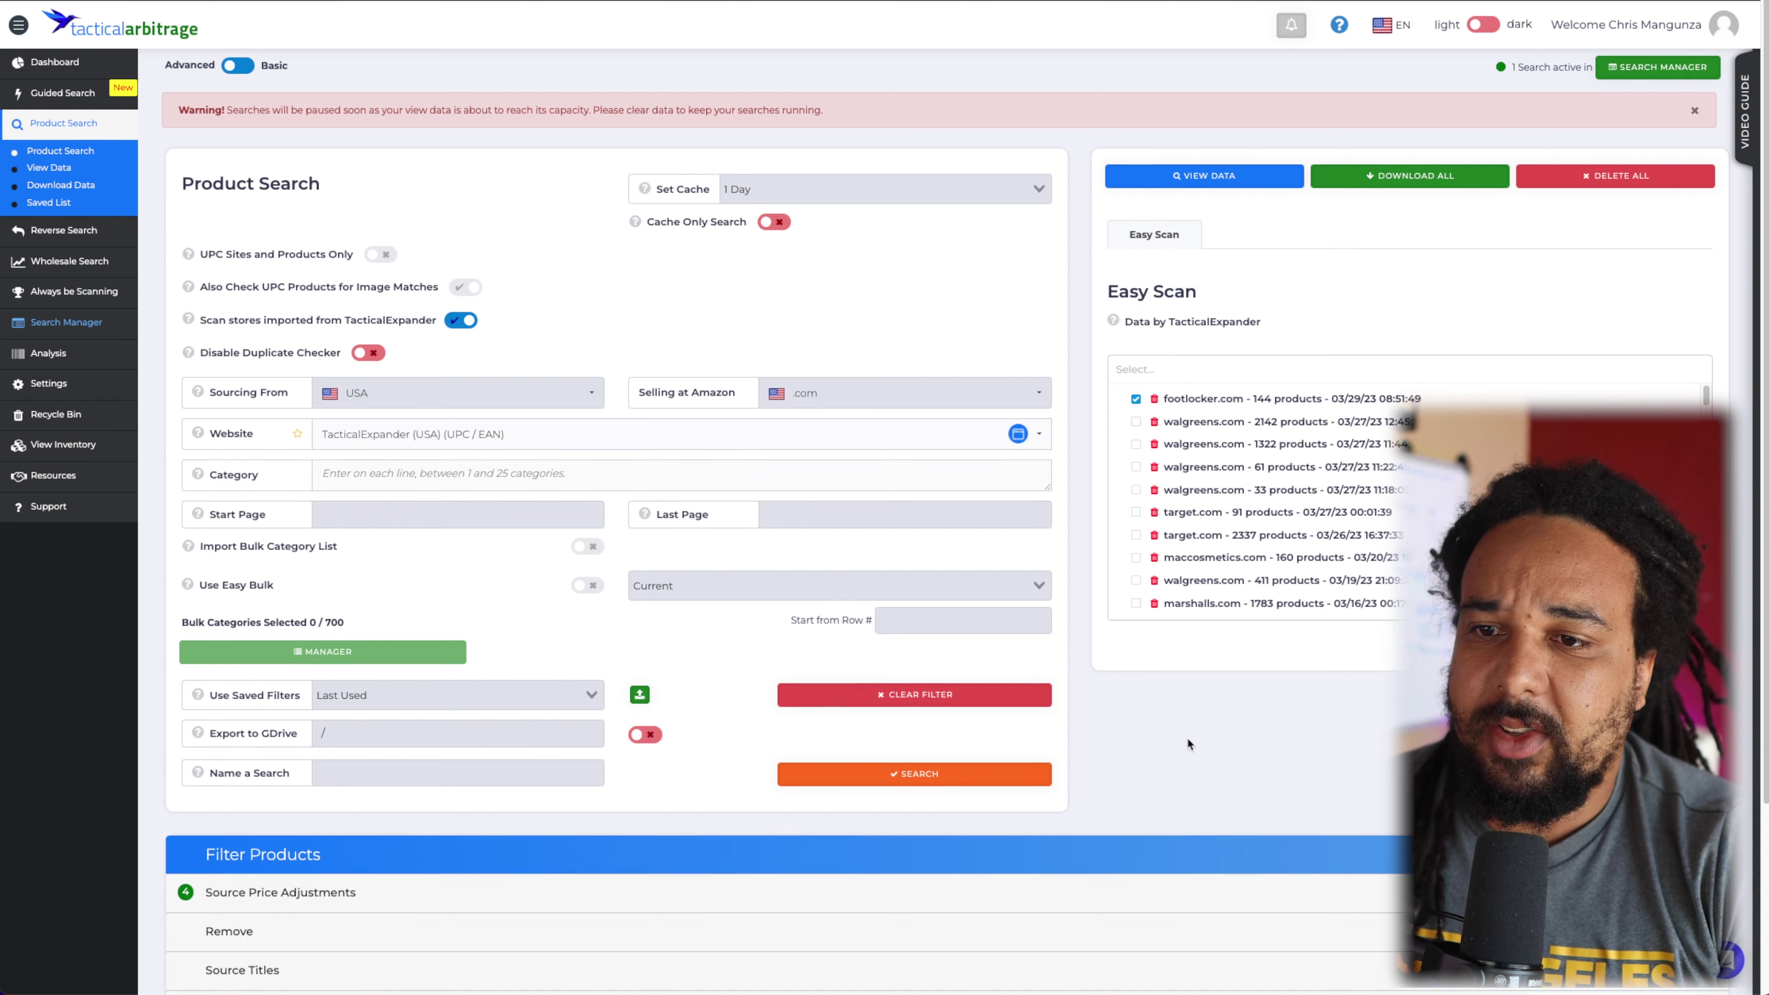
Step: Expand the source price adjustments, start the product search, and stop it while it is in progress
scroll(1189, 743, "down", 3)
left_click(348, 663)
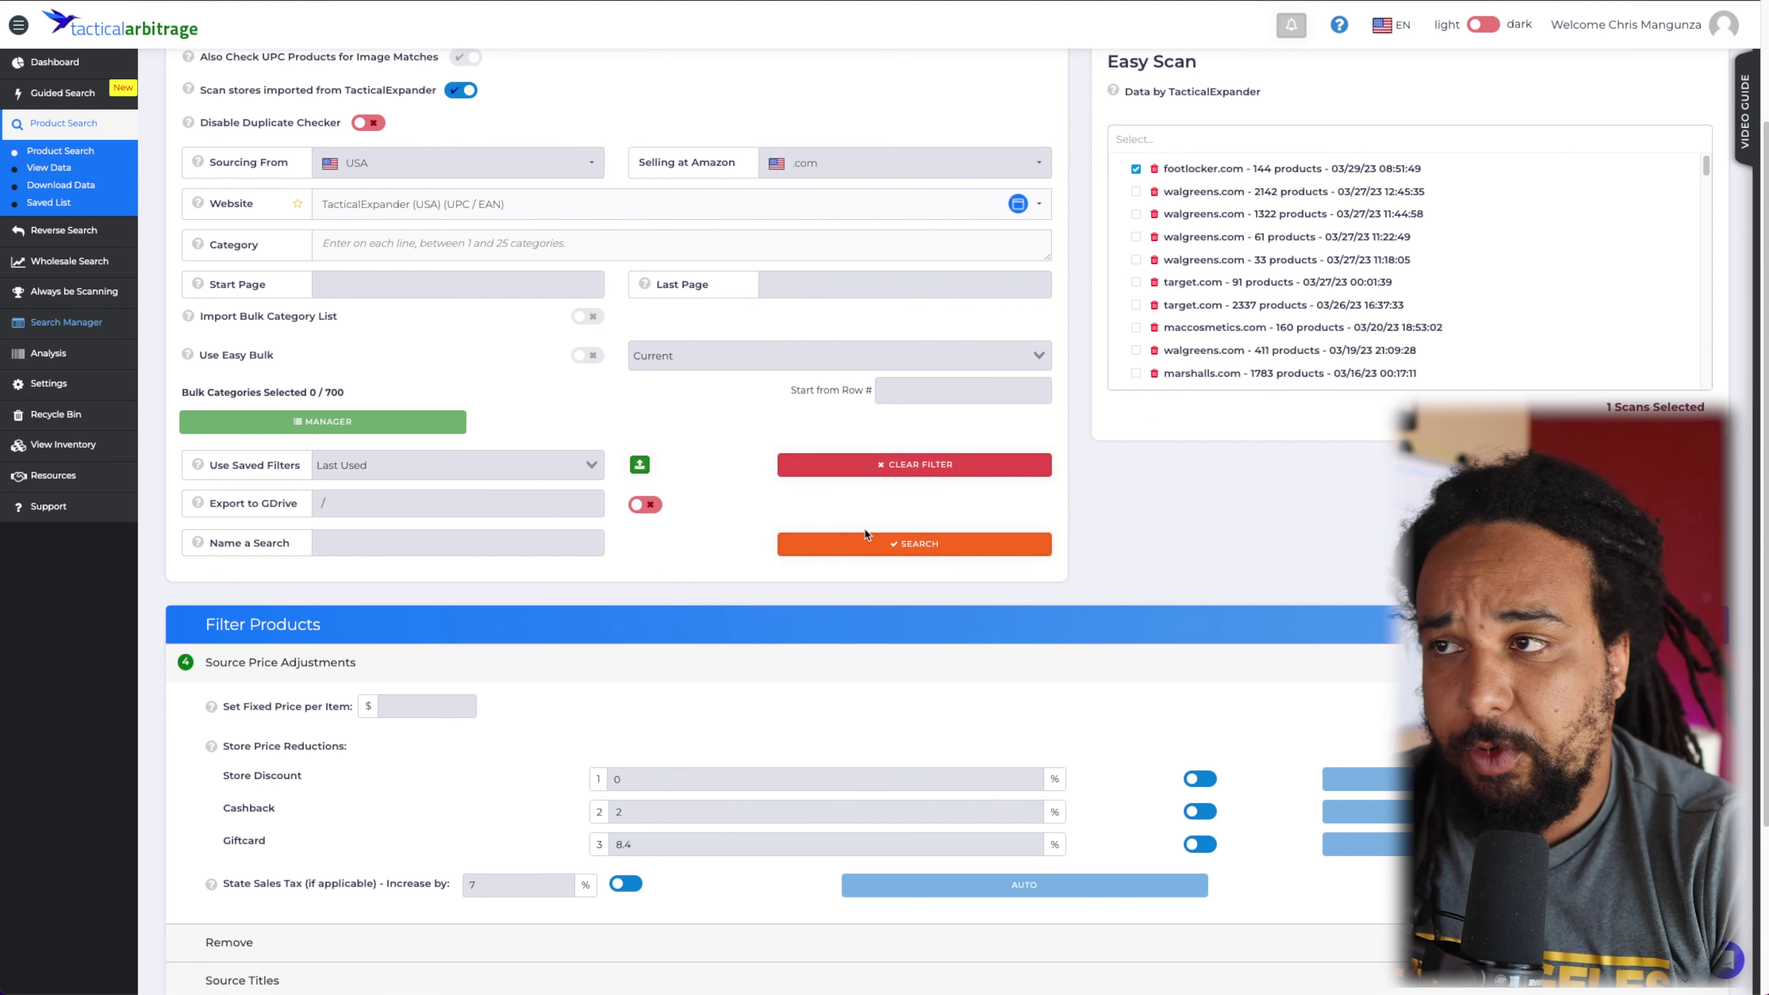
left_click(870, 544)
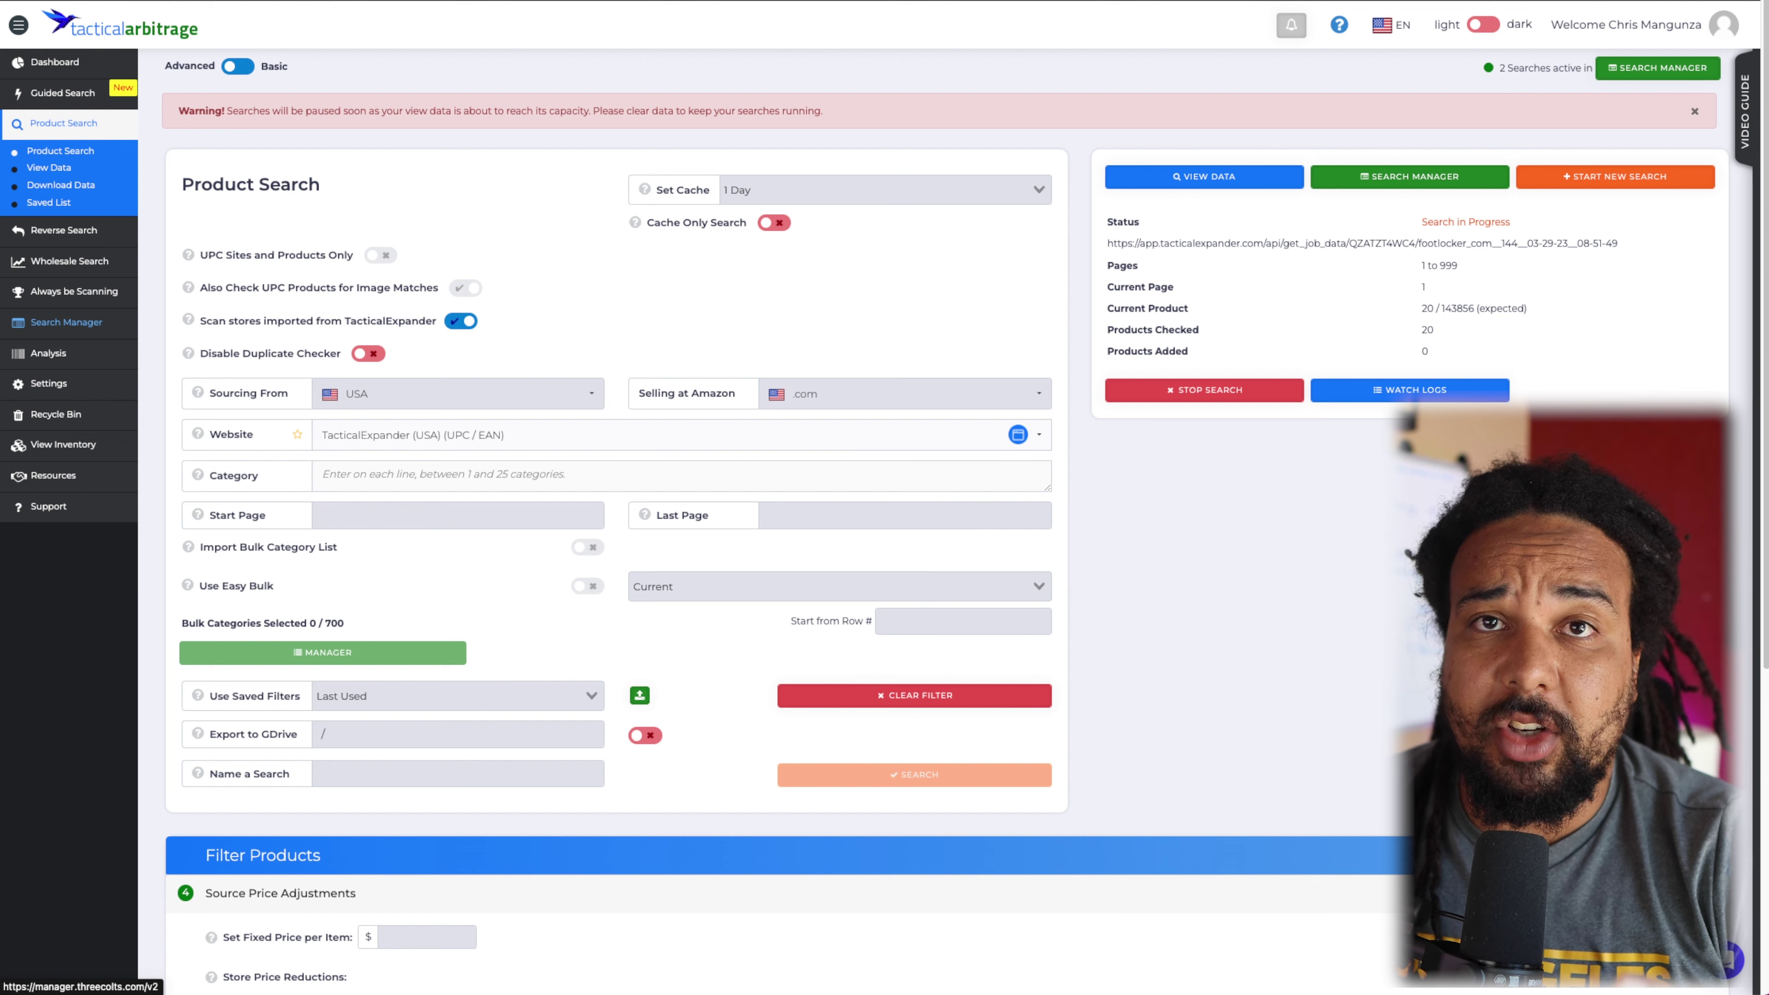
left_click(1195, 394)
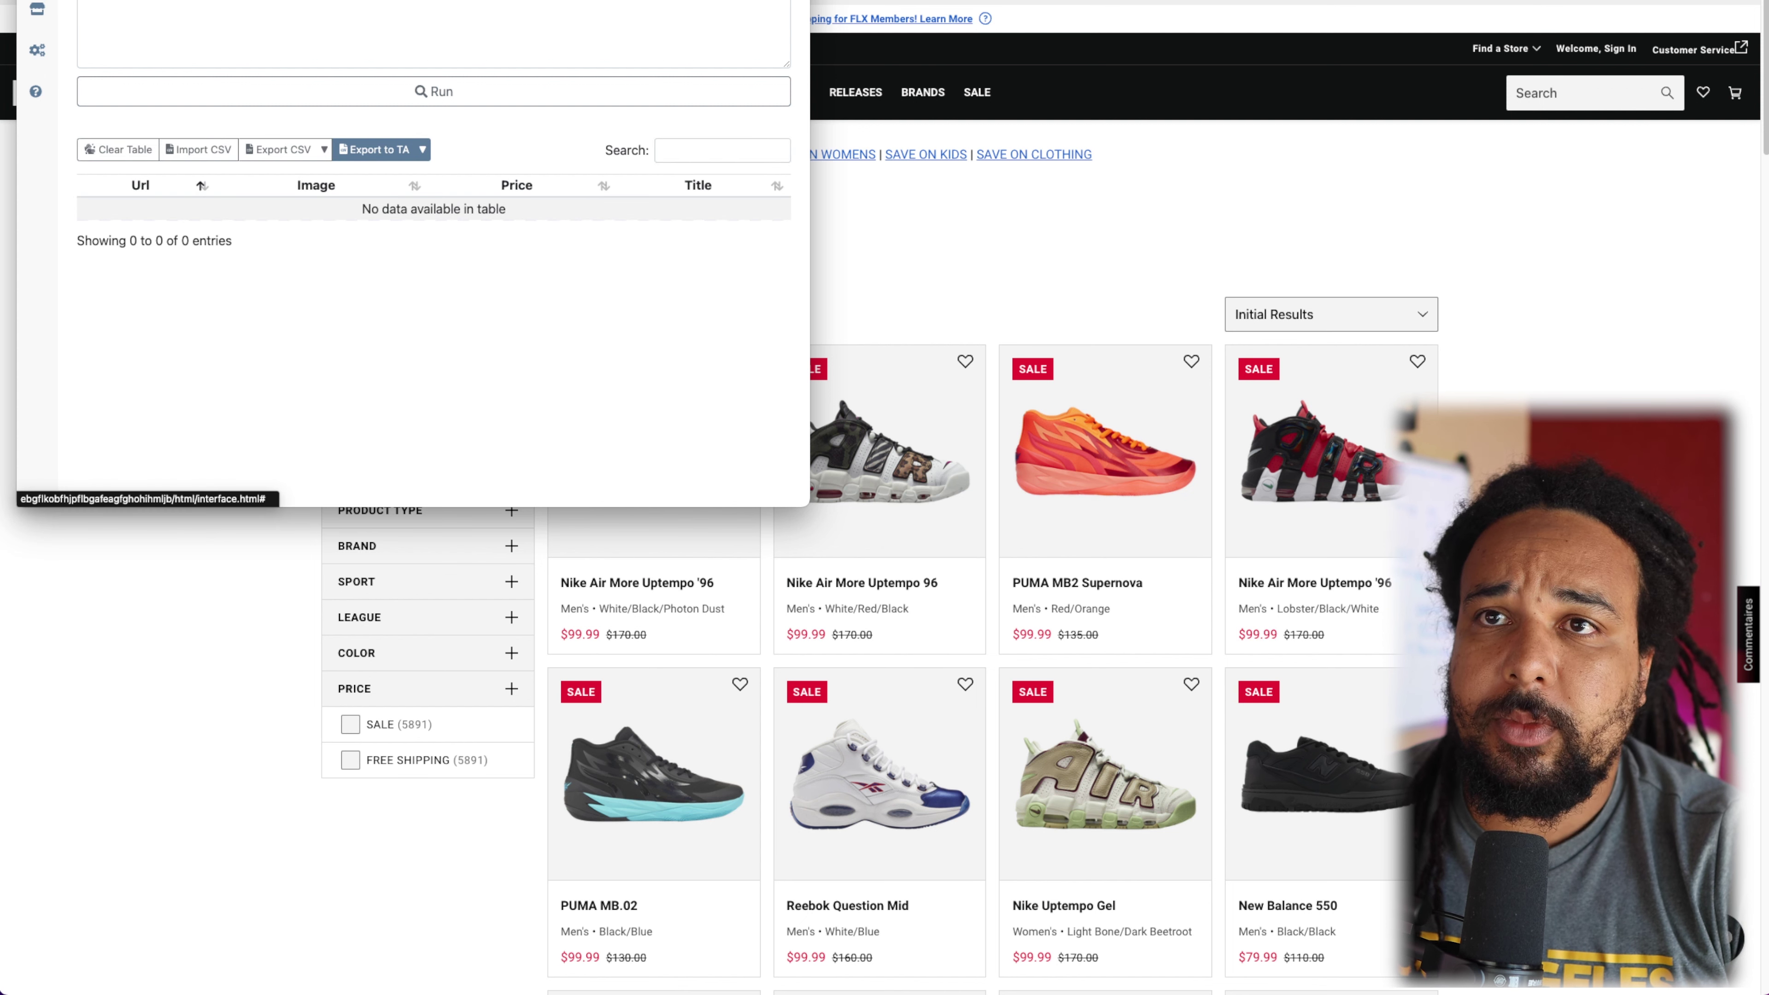
Step: Return to TacticalExpander's supported stores, filter them by USA, and browse the US stores that can be scanned
left_click(36, 12)
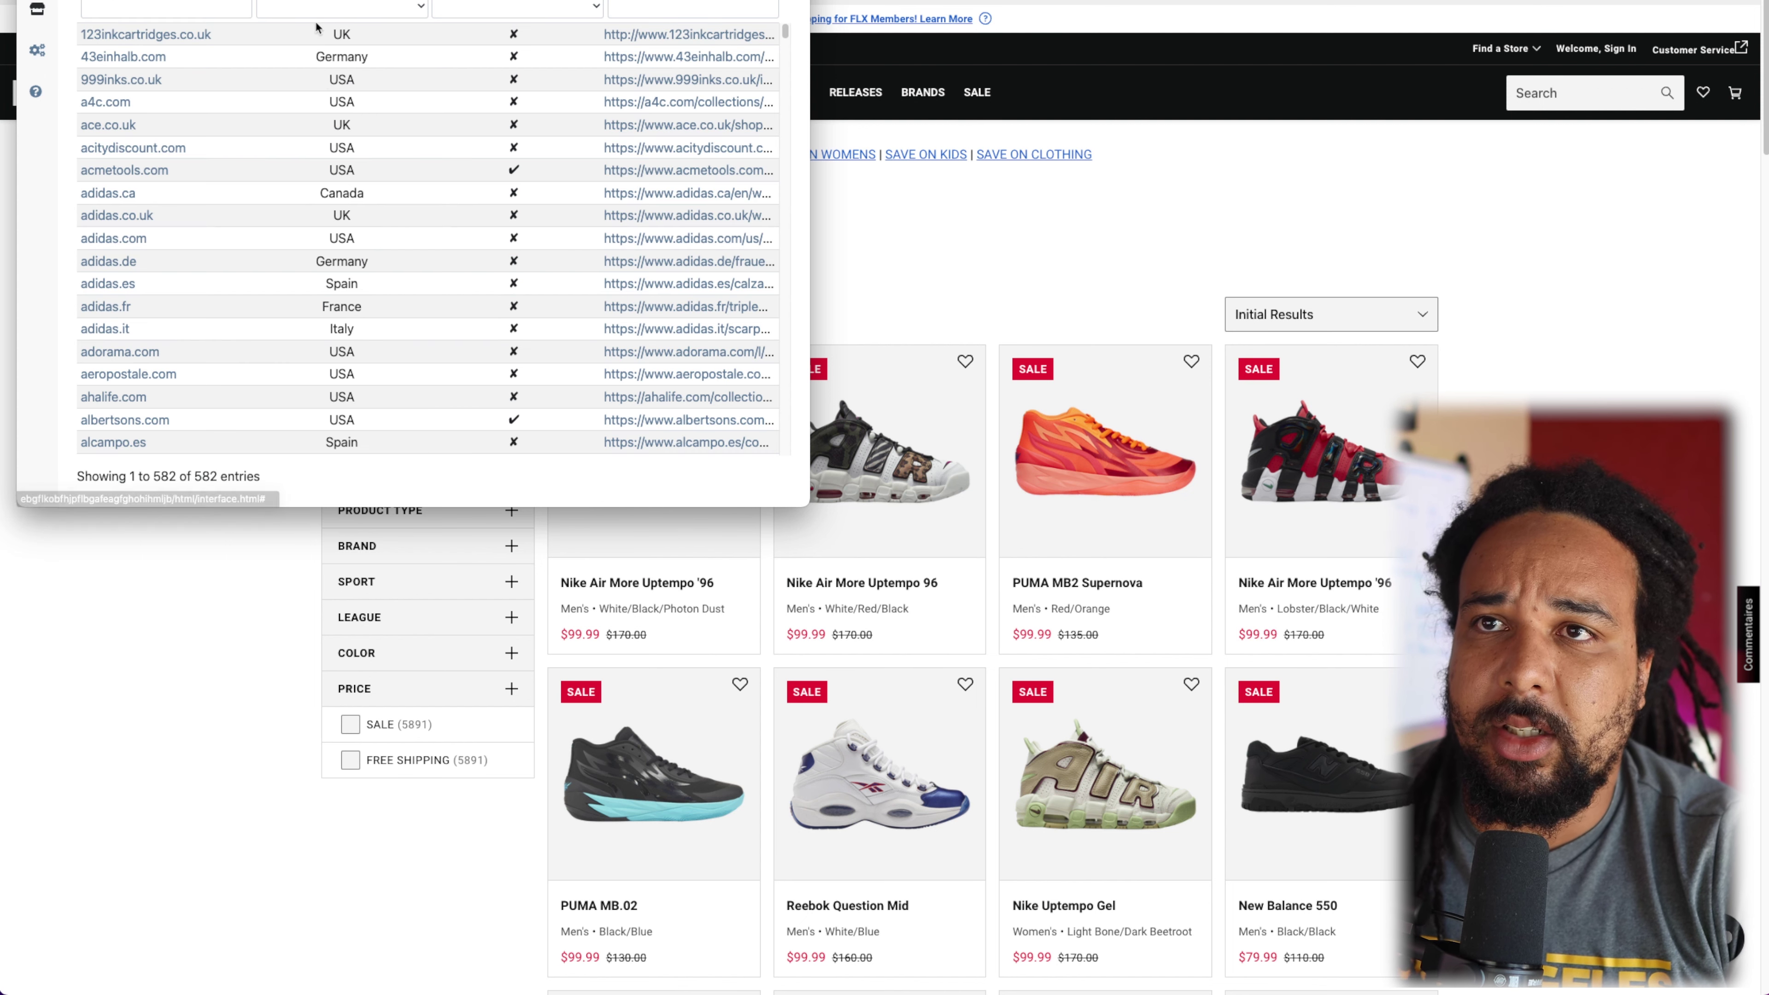
left_click(323, 9)
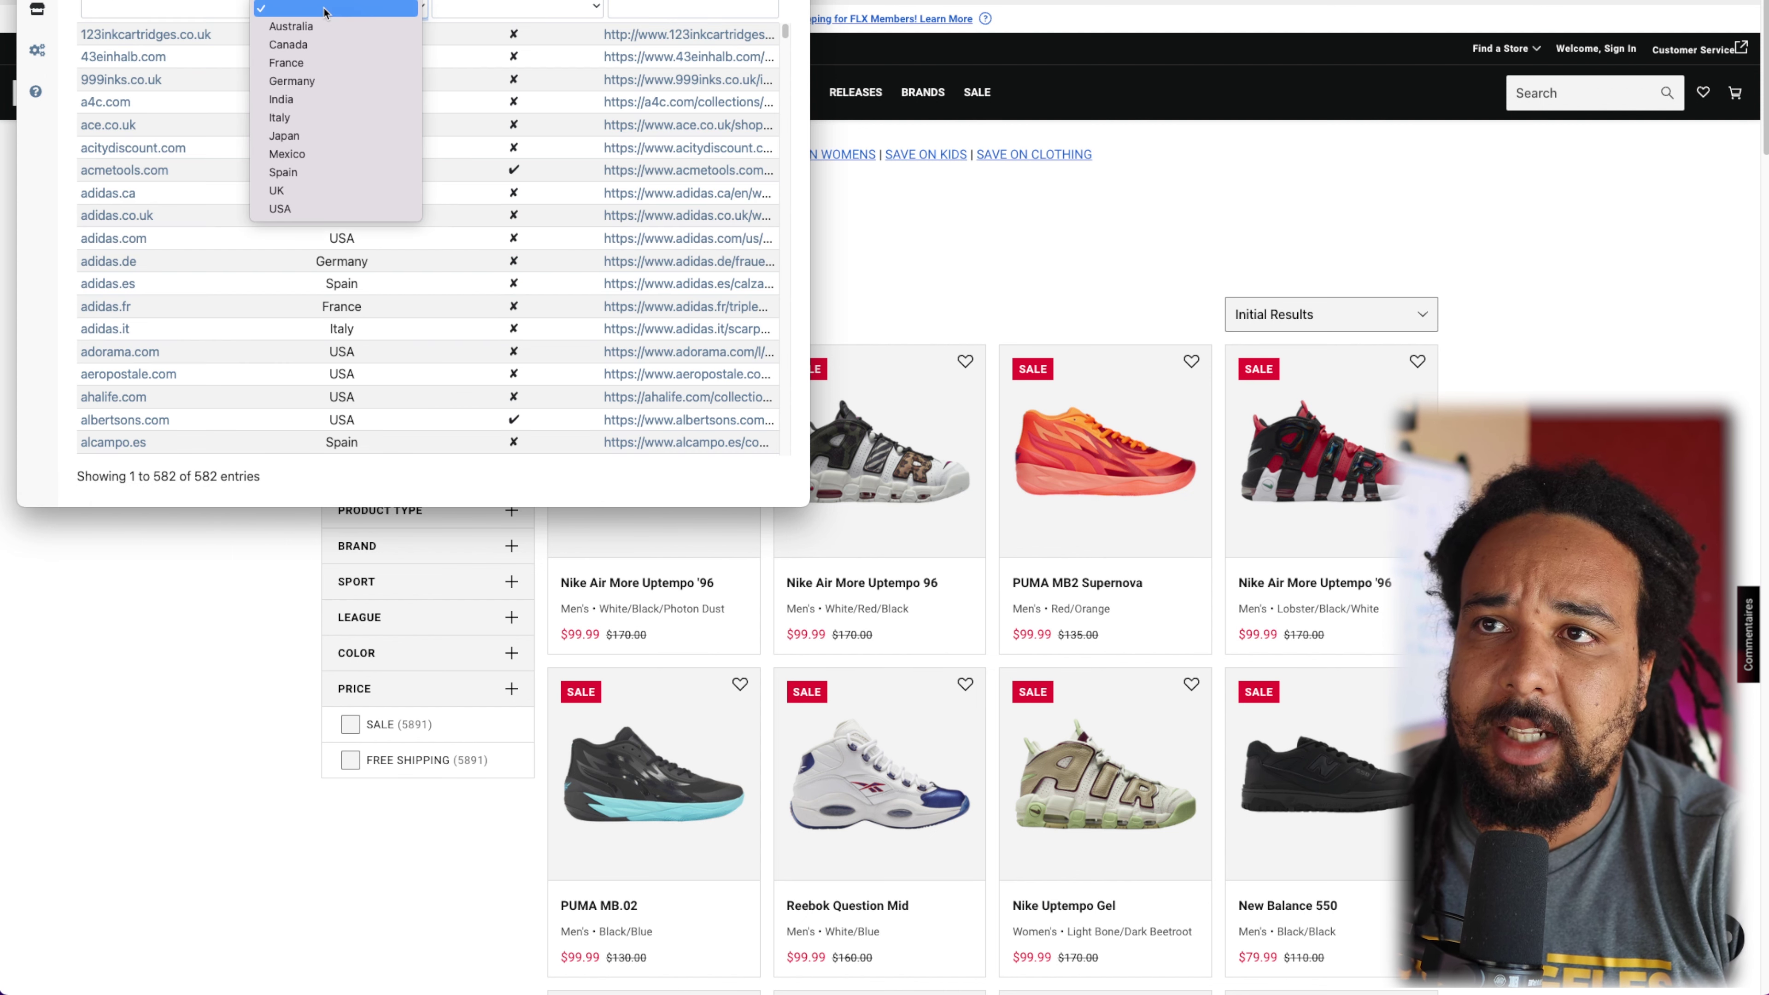
left_click(295, 210)
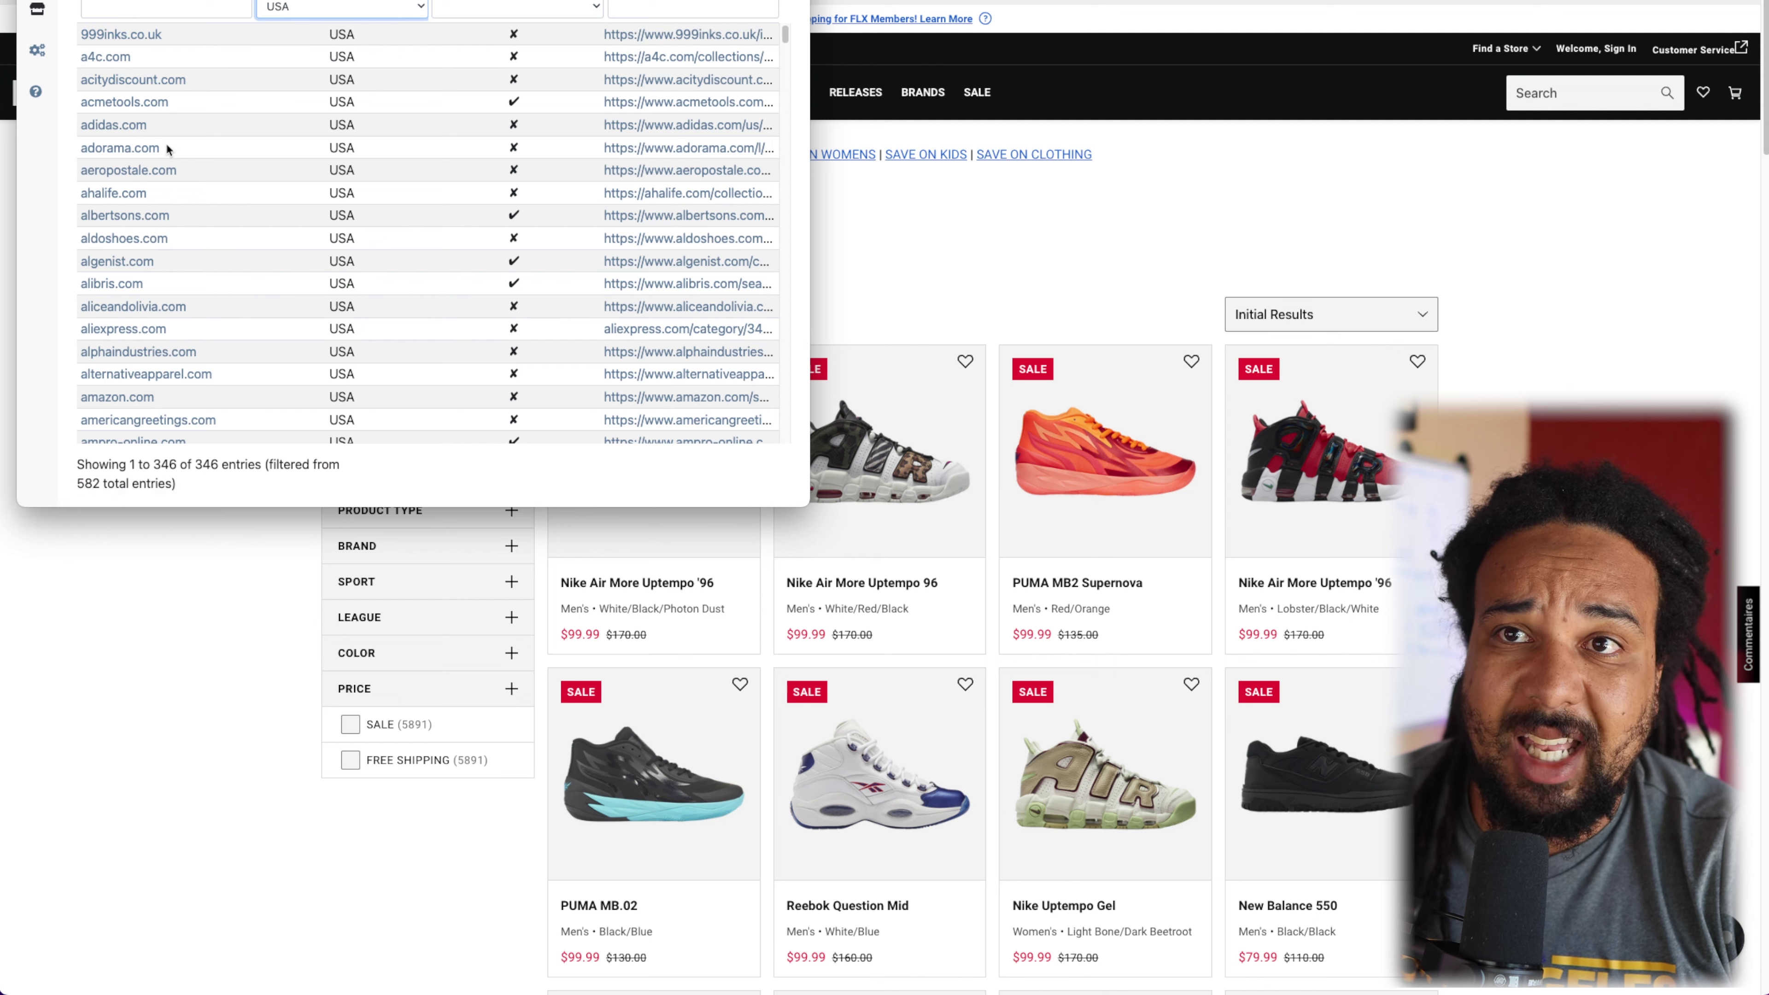
scroll(222, 167, "down", 3)
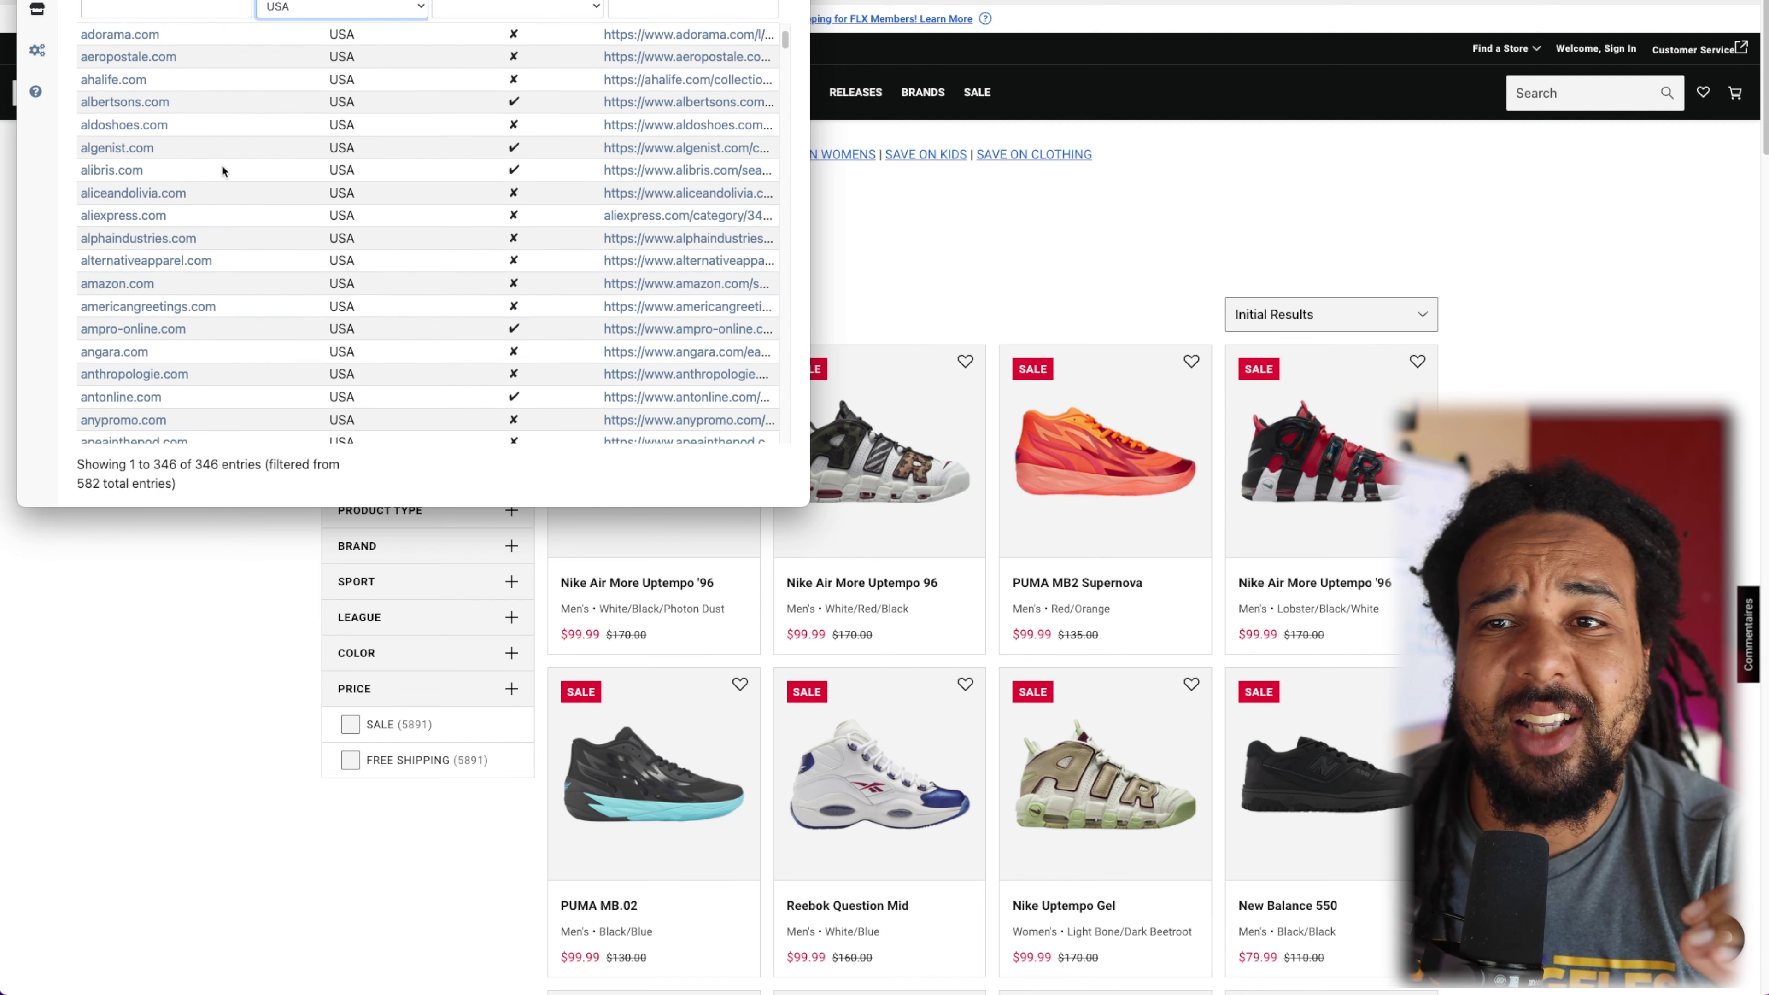
scroll(259, 184, "down", 6)
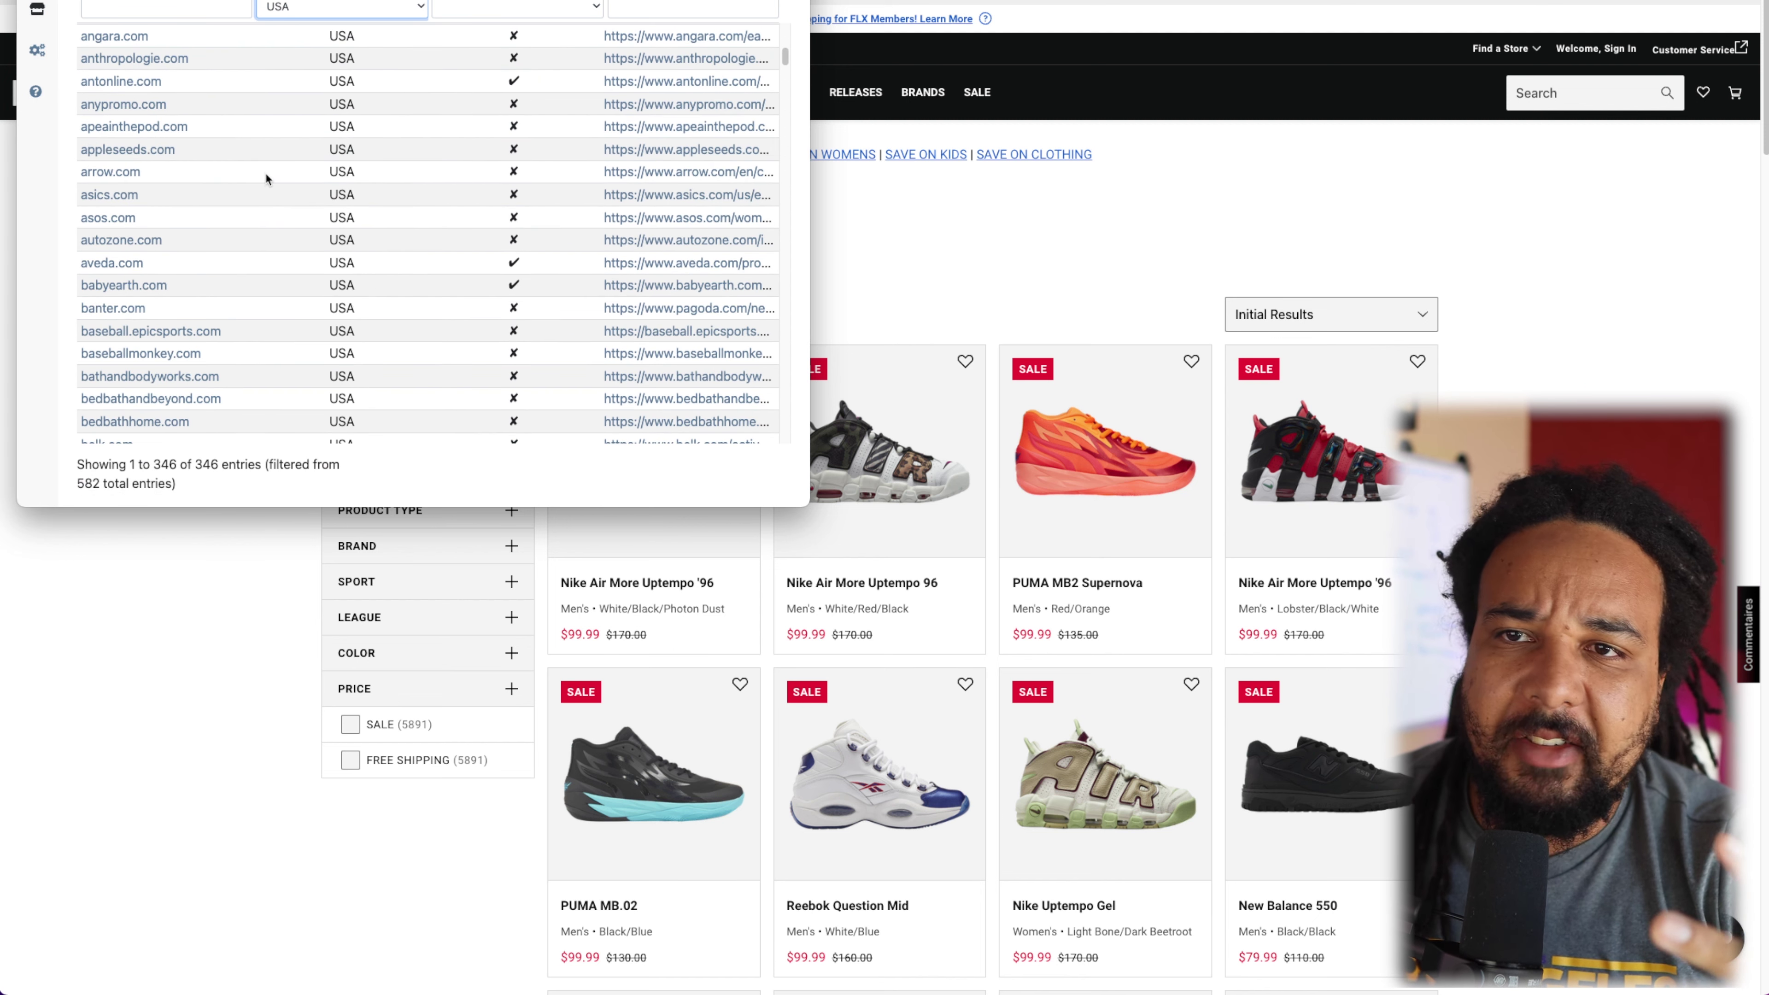
scroll(260, 167, "down", 6)
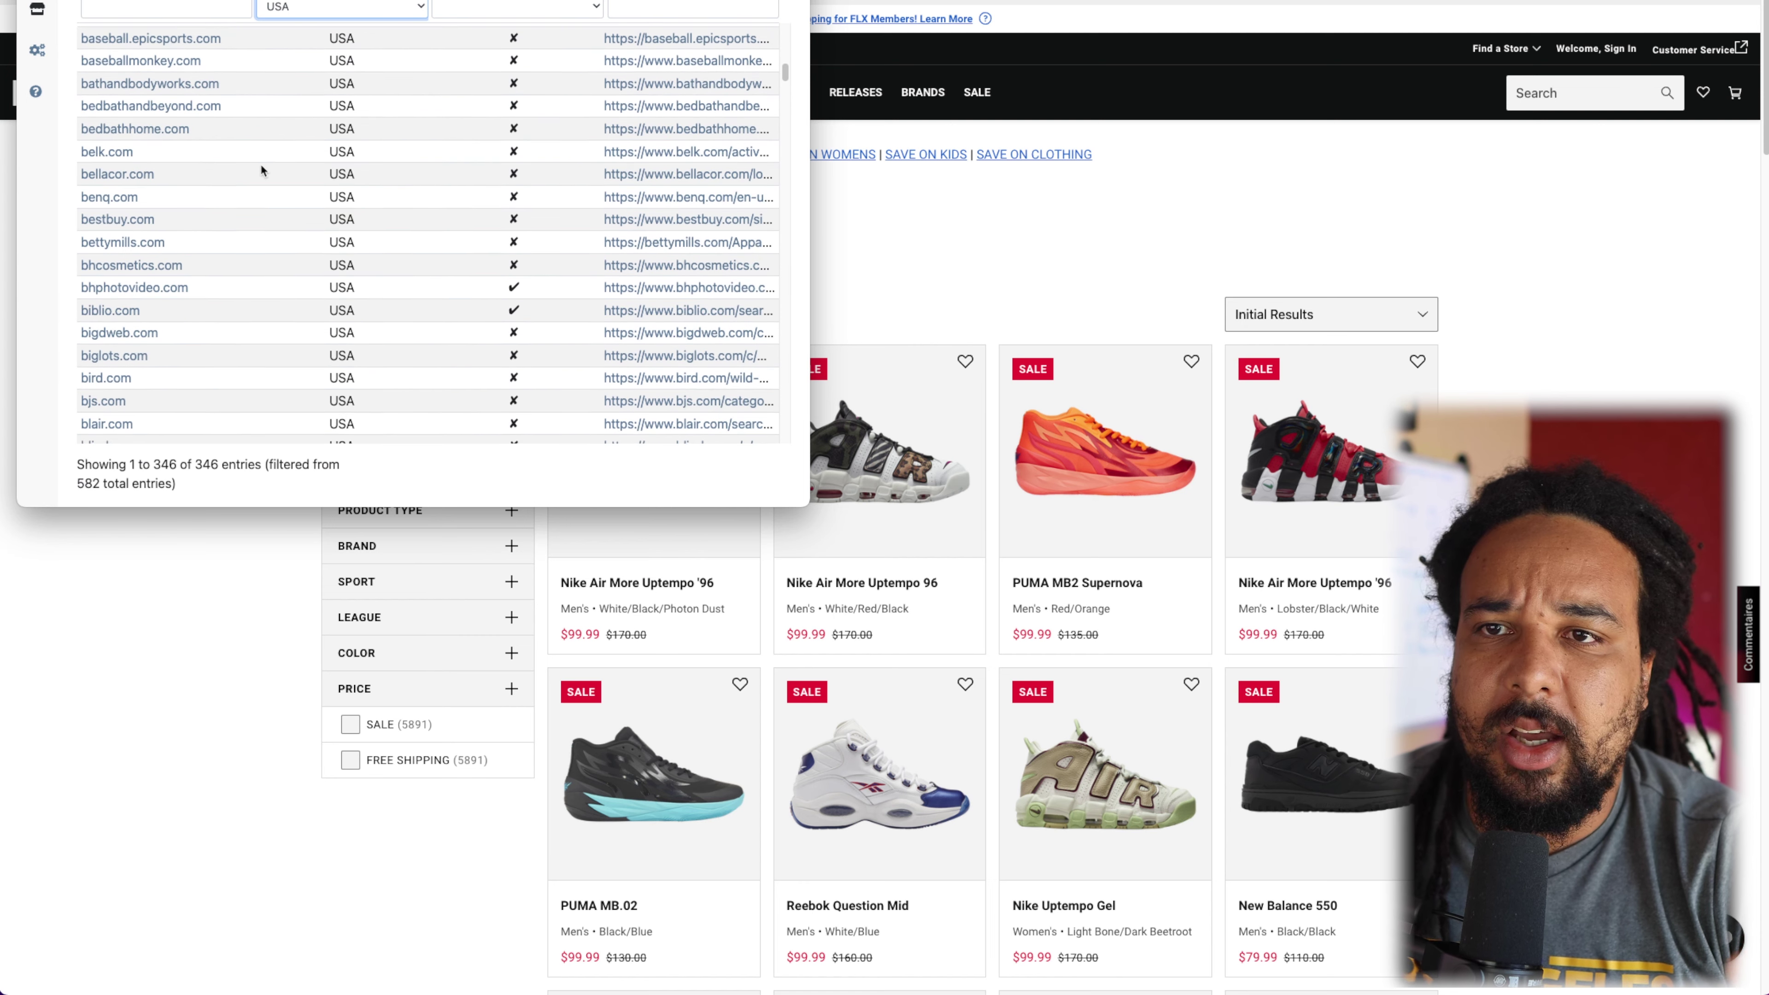
scroll(268, 174, "down", 6)
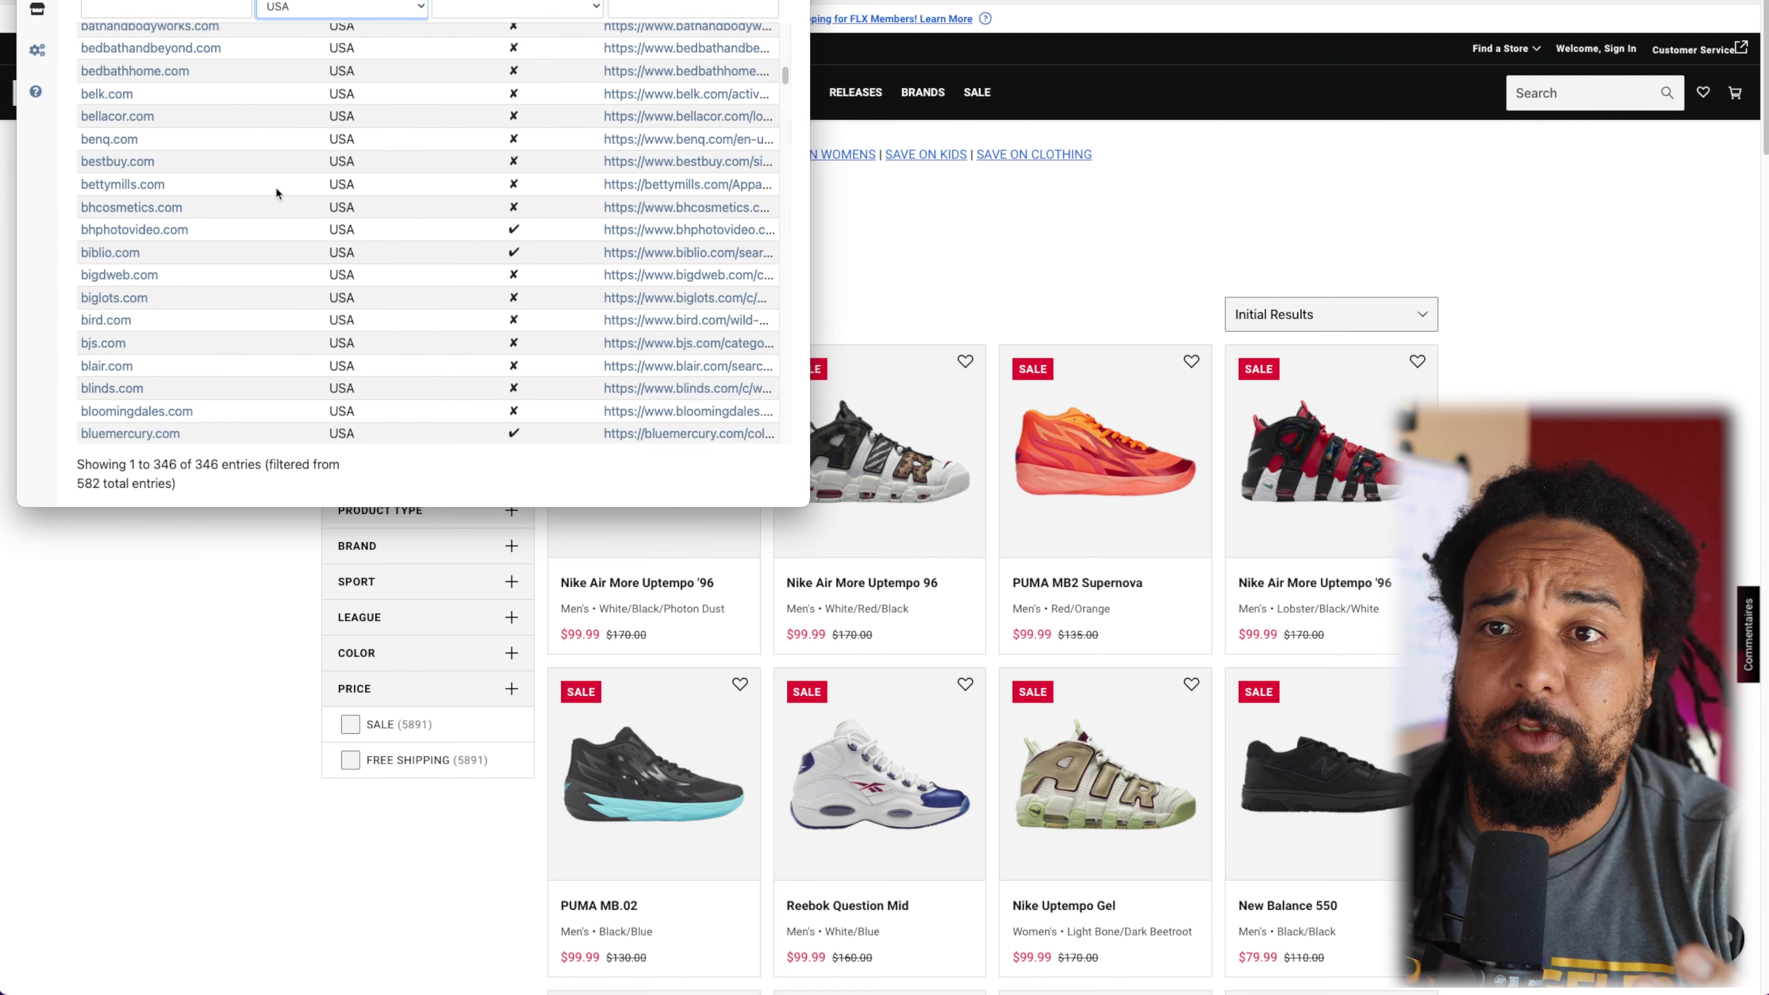
scroll(270, 178, "down", 3)
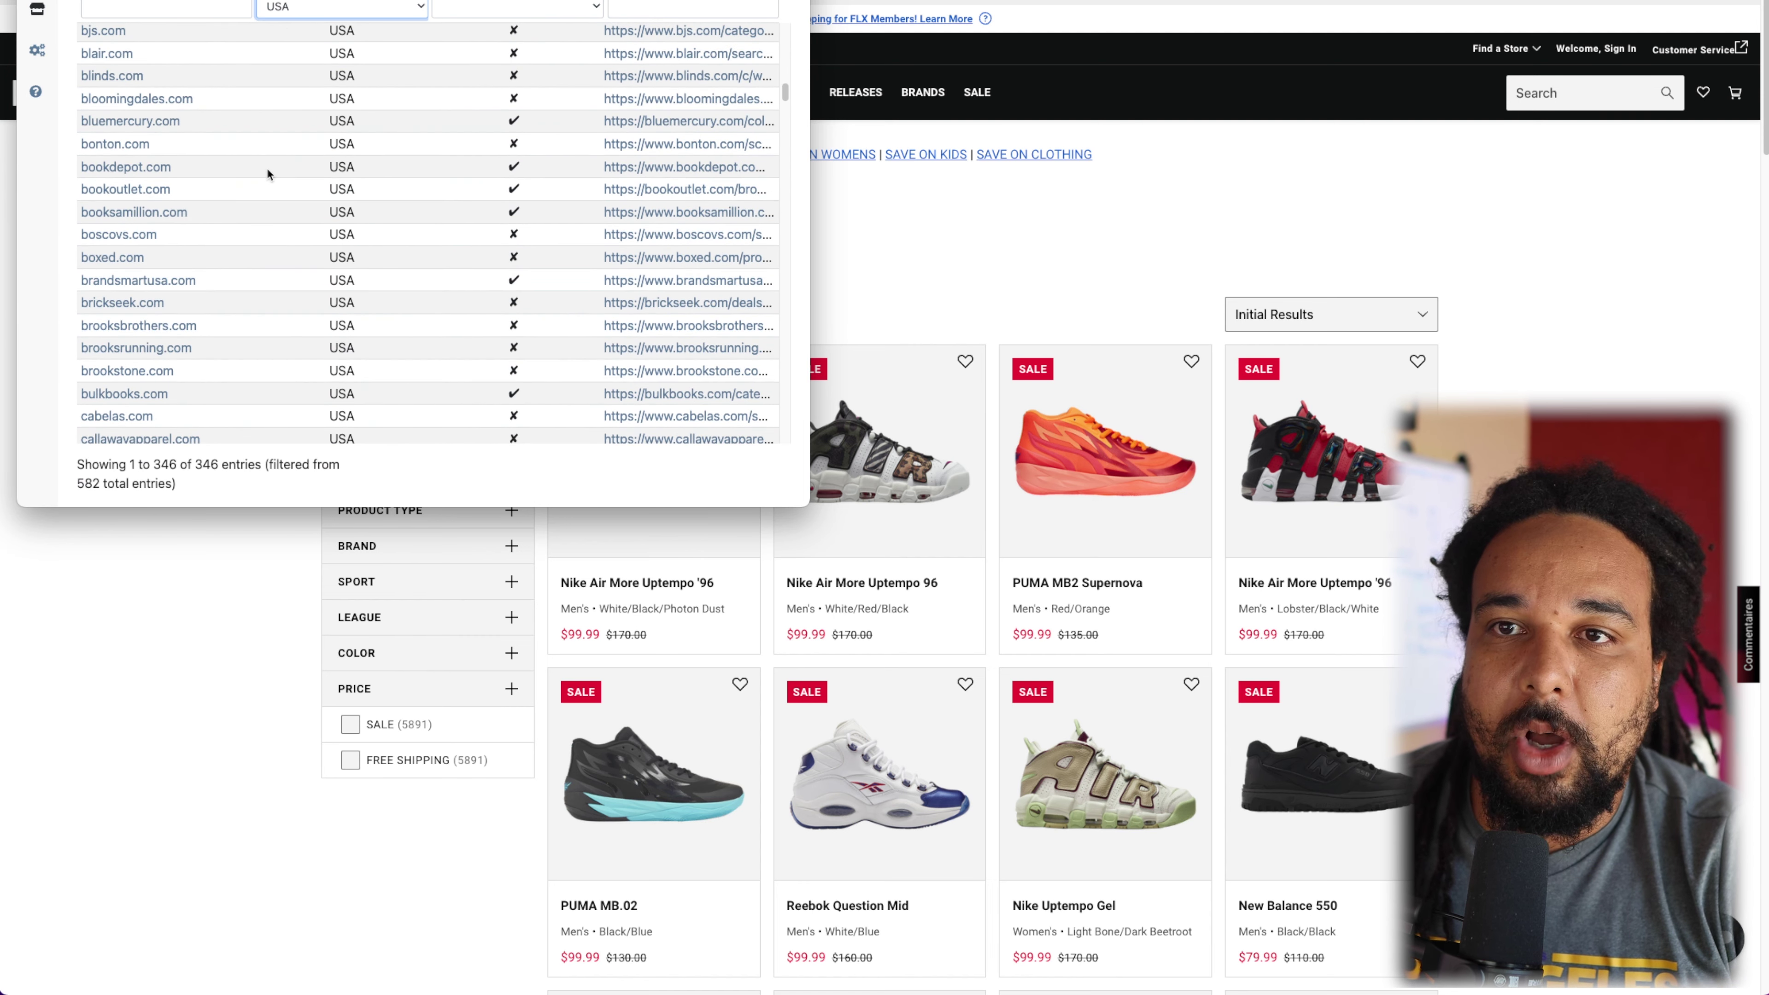
scroll(262, 168, "down", 3)
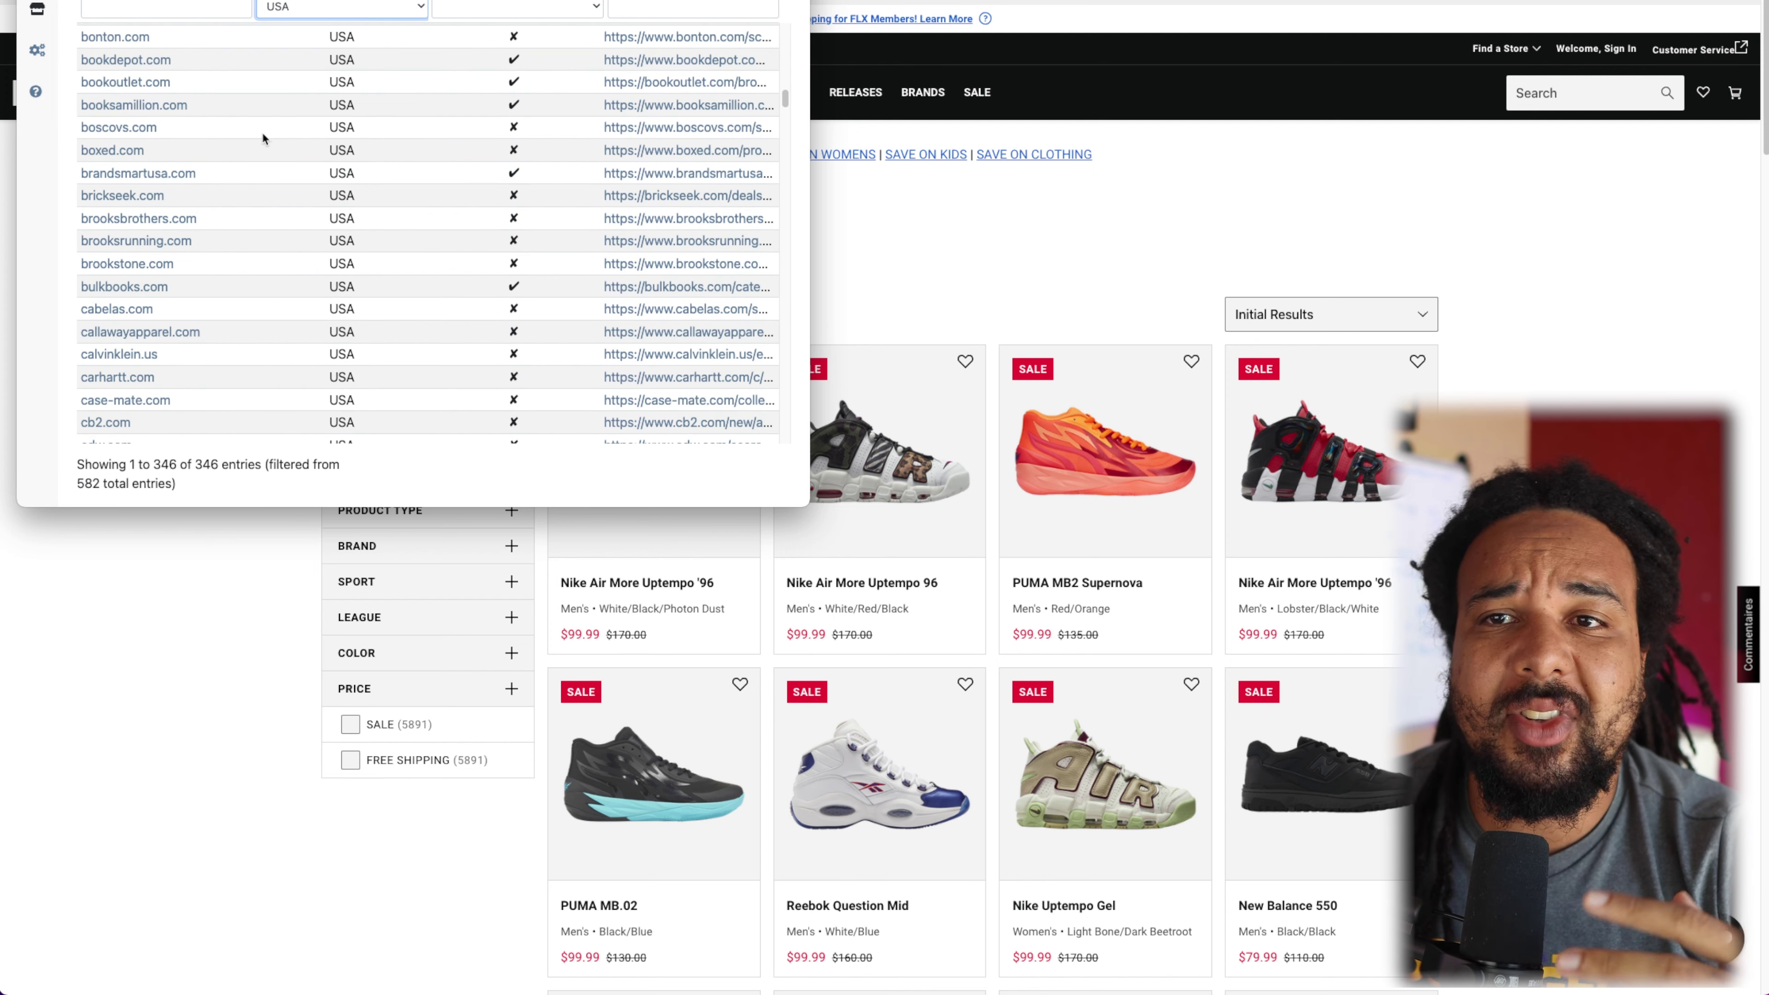
Step: Continue down the USA-filtered store list to the stores starting with S, checking the UPC column and example URLs
scroll(258, 135, "down", 2)
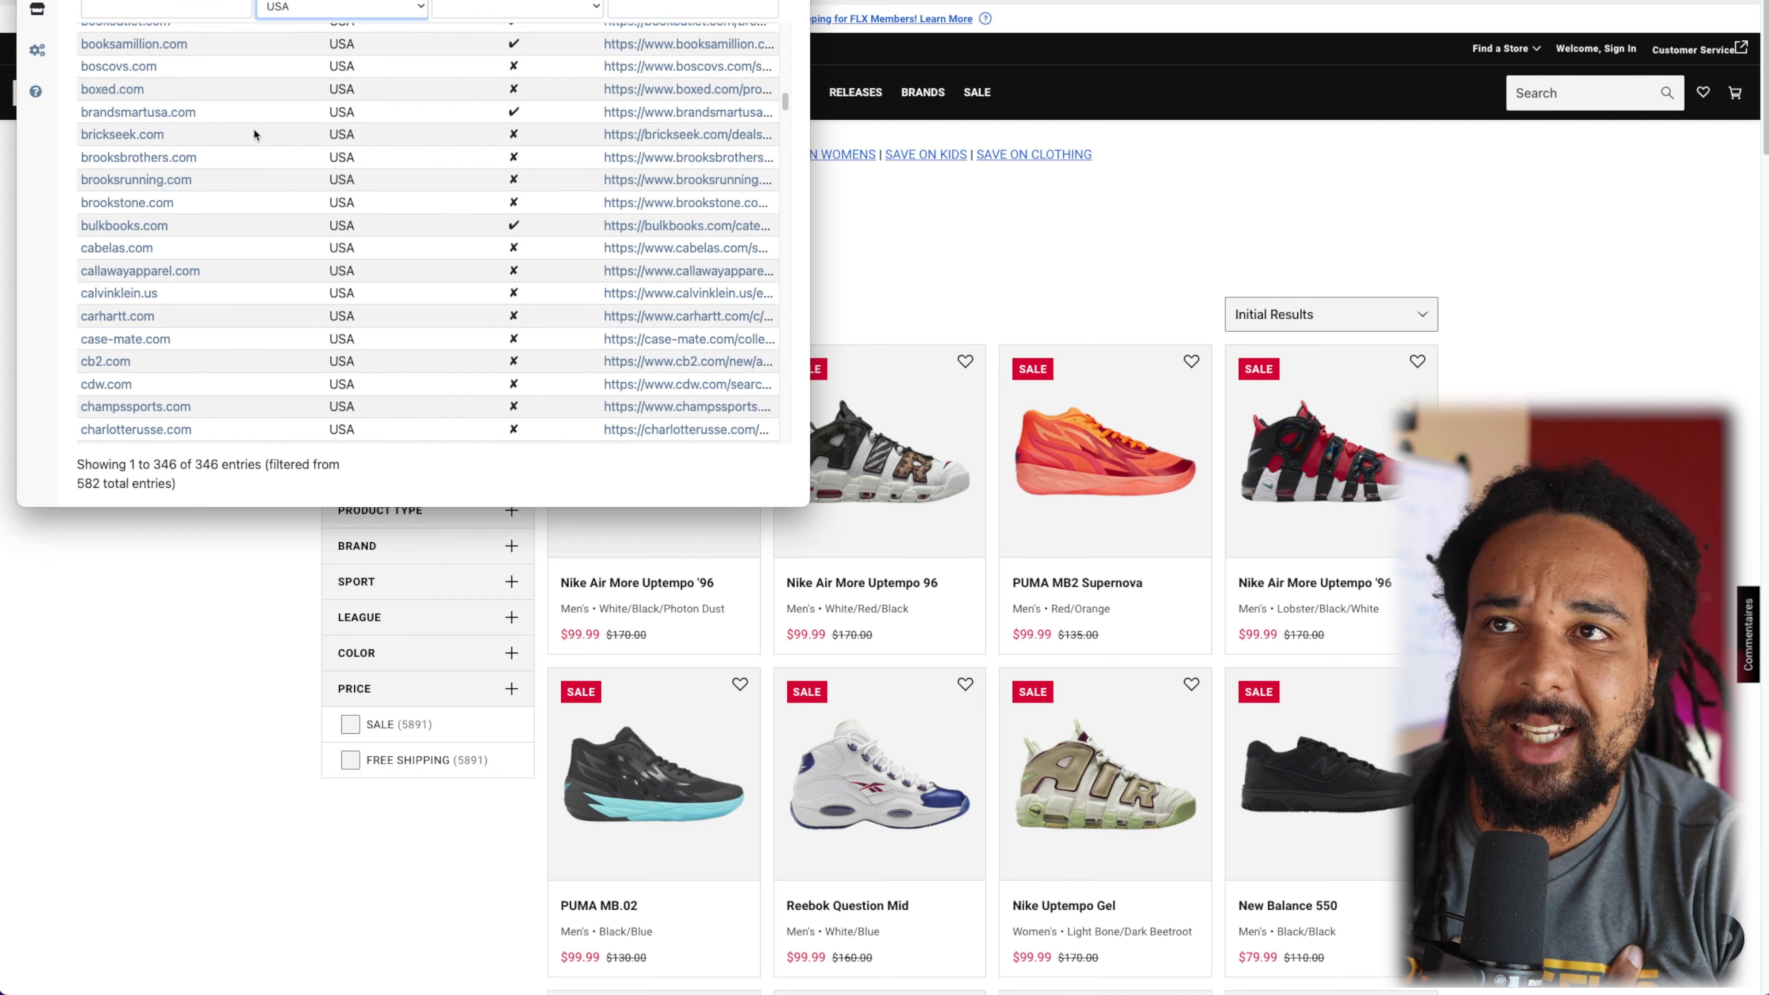
scroll(254, 137, "down", 3)
scroll(253, 133, "down", 8)
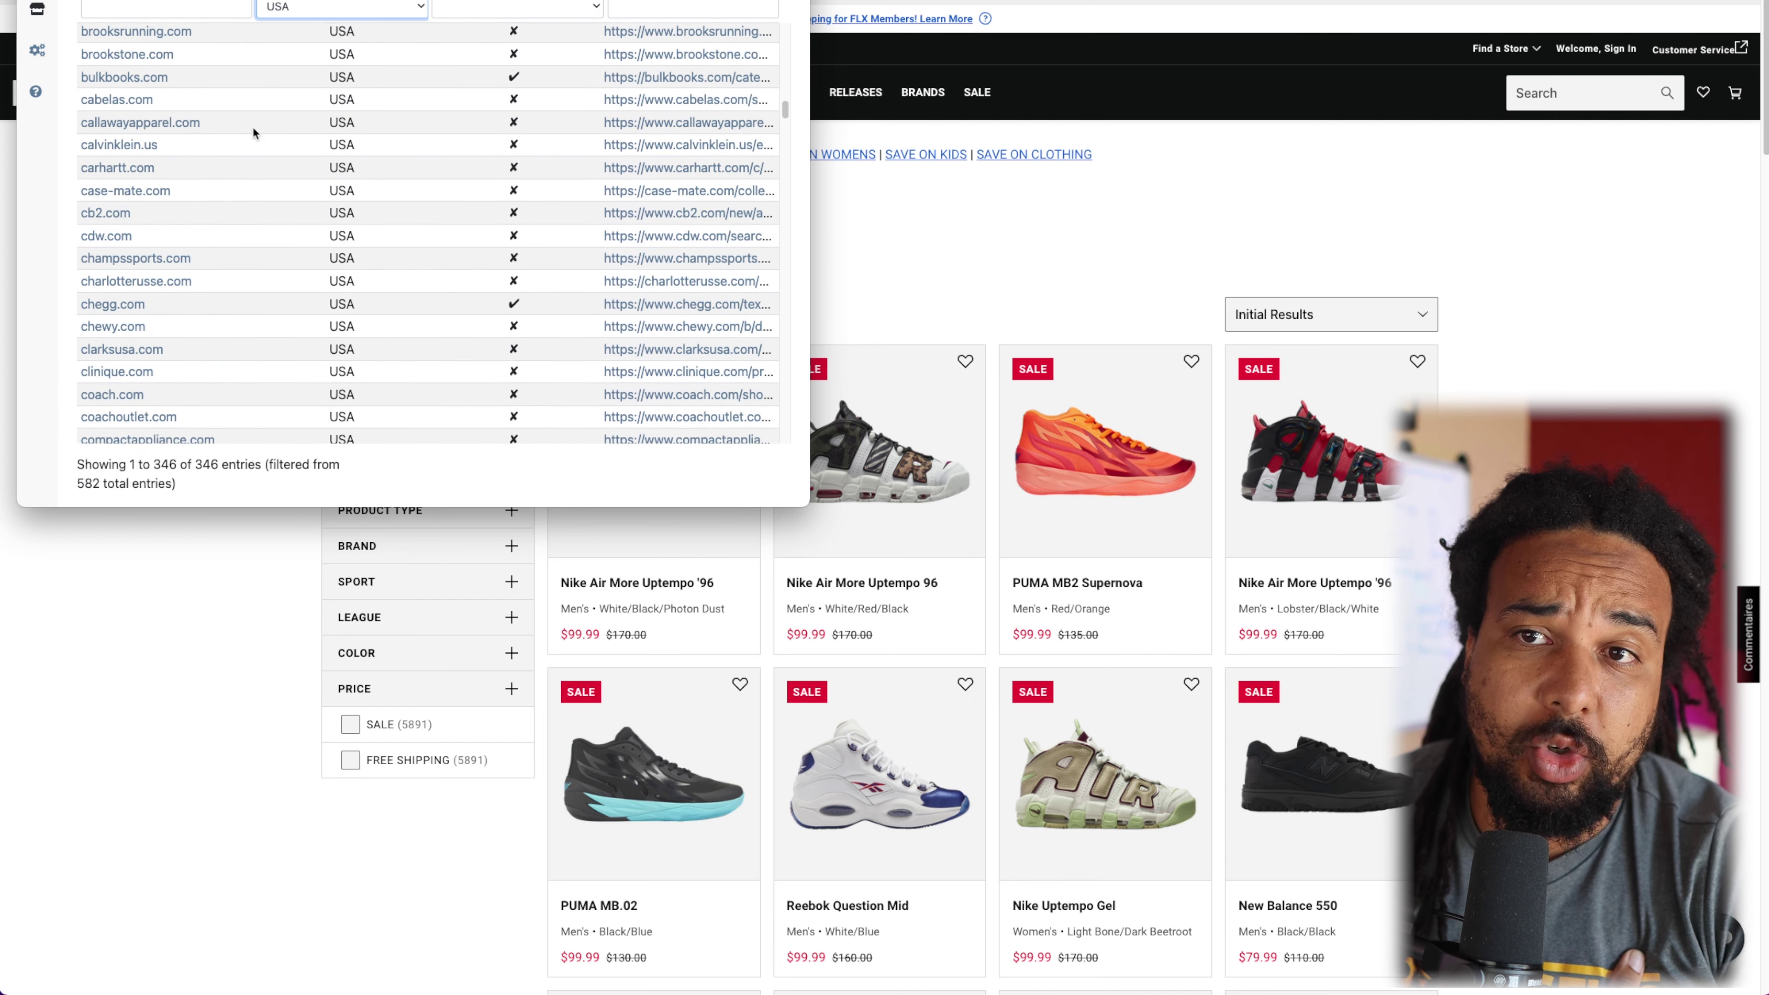
scroll(253, 133, "down", 4)
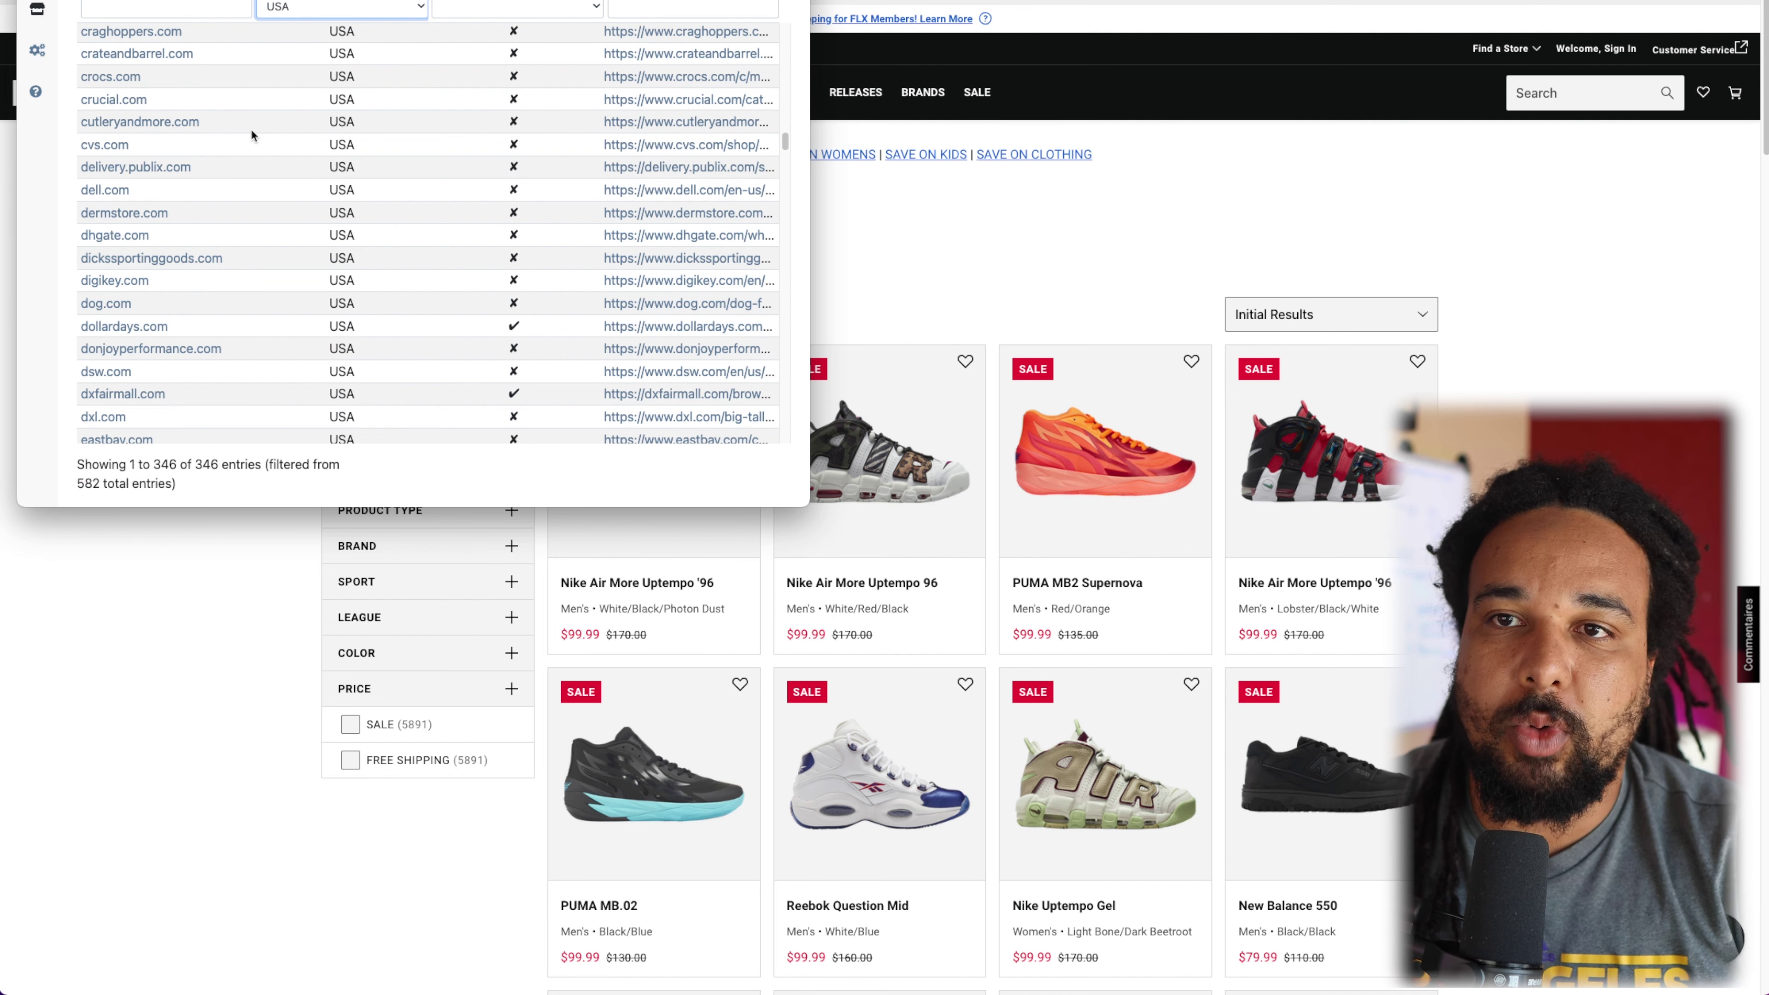
scroll(261, 272, "down", 10)
scroll(245, 271, "down", 15)
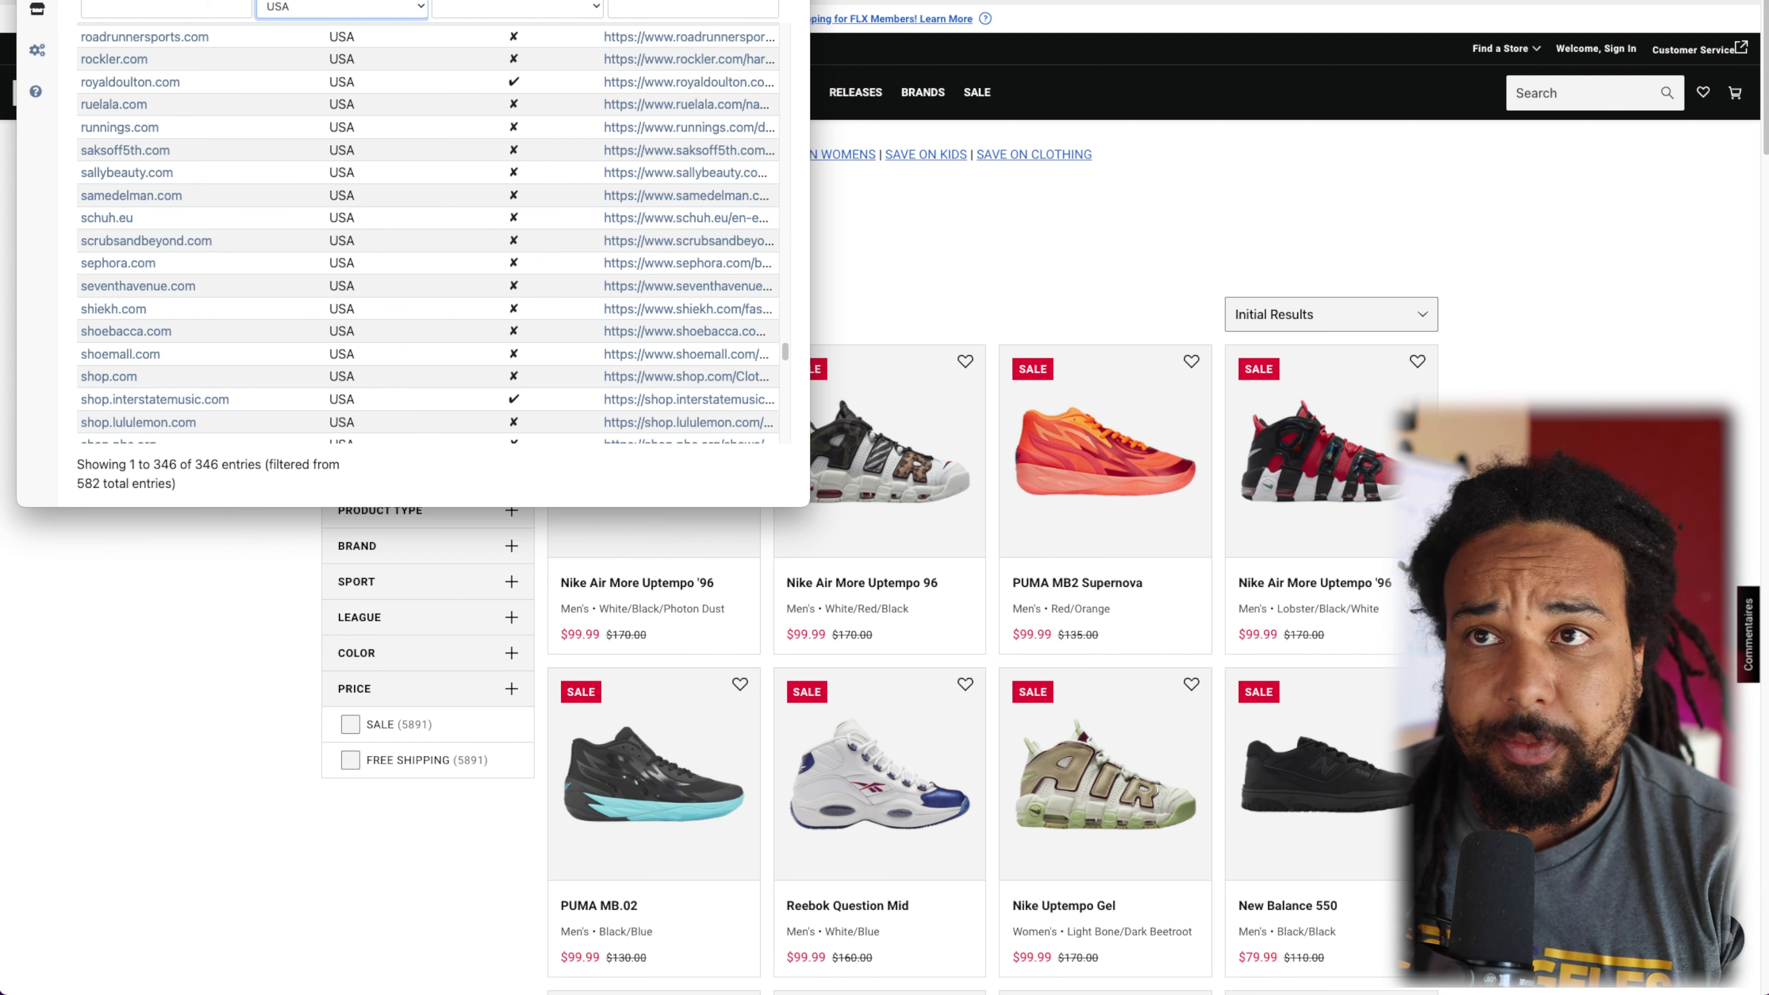
left_click_drag(157, 1, 1205, 135)
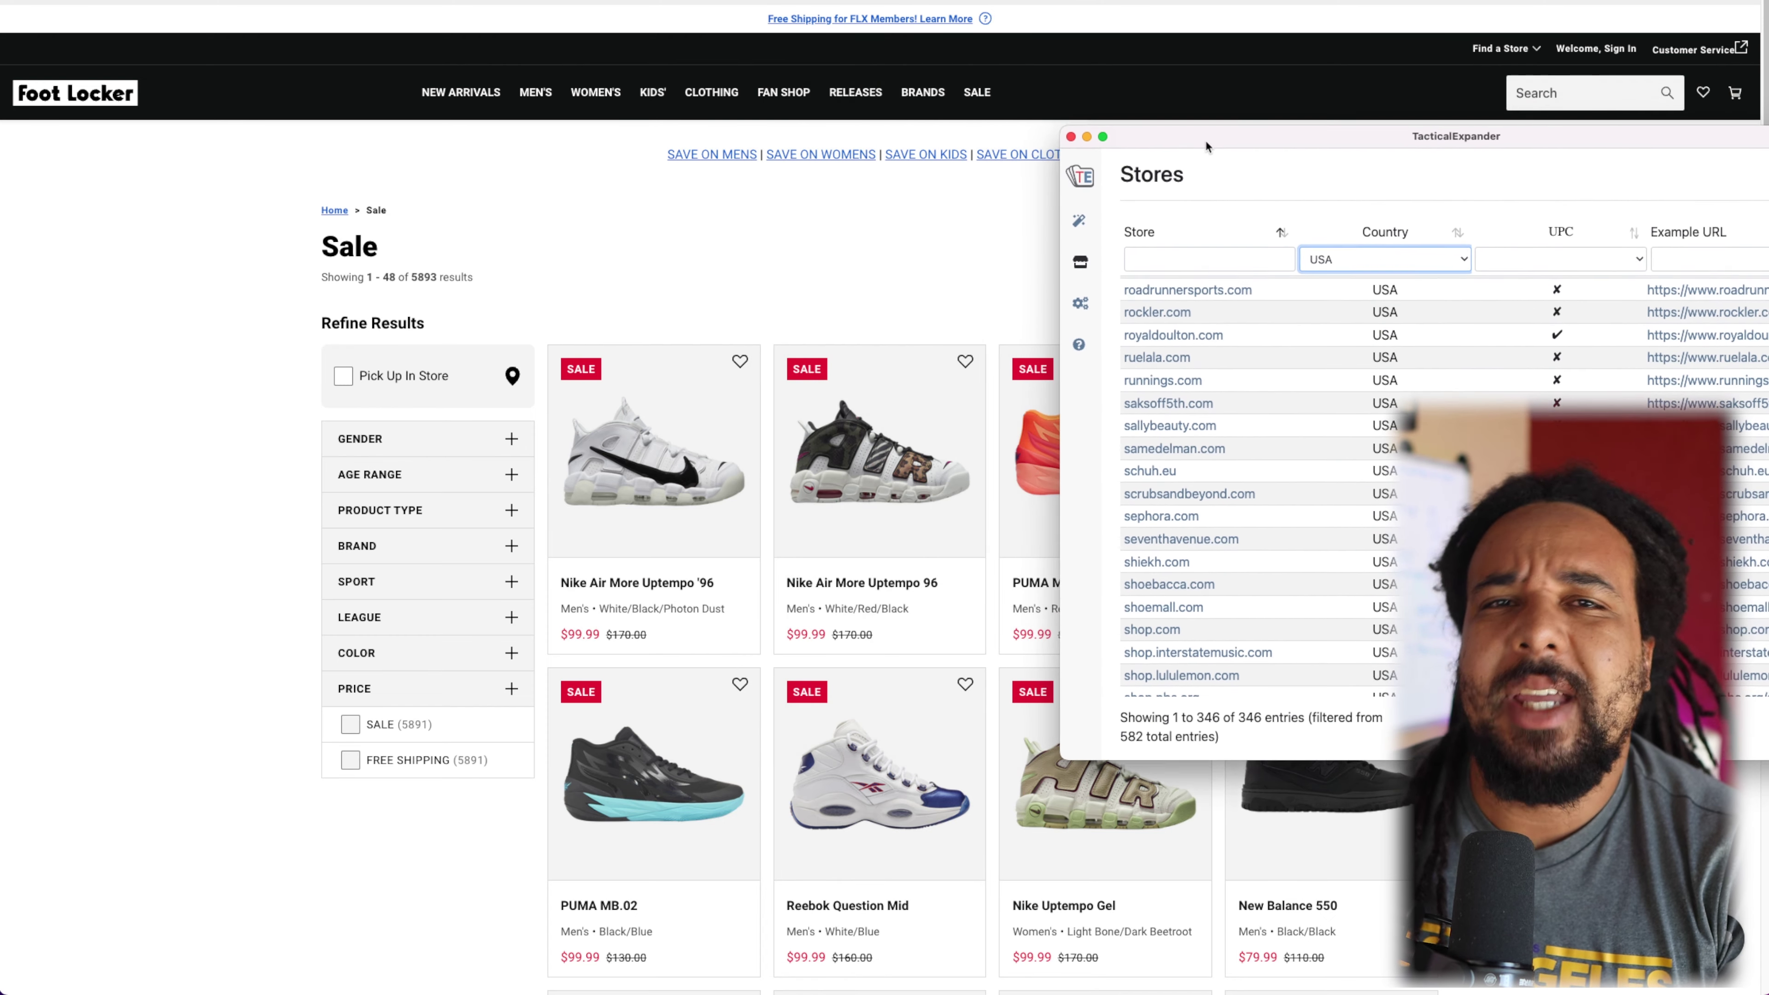
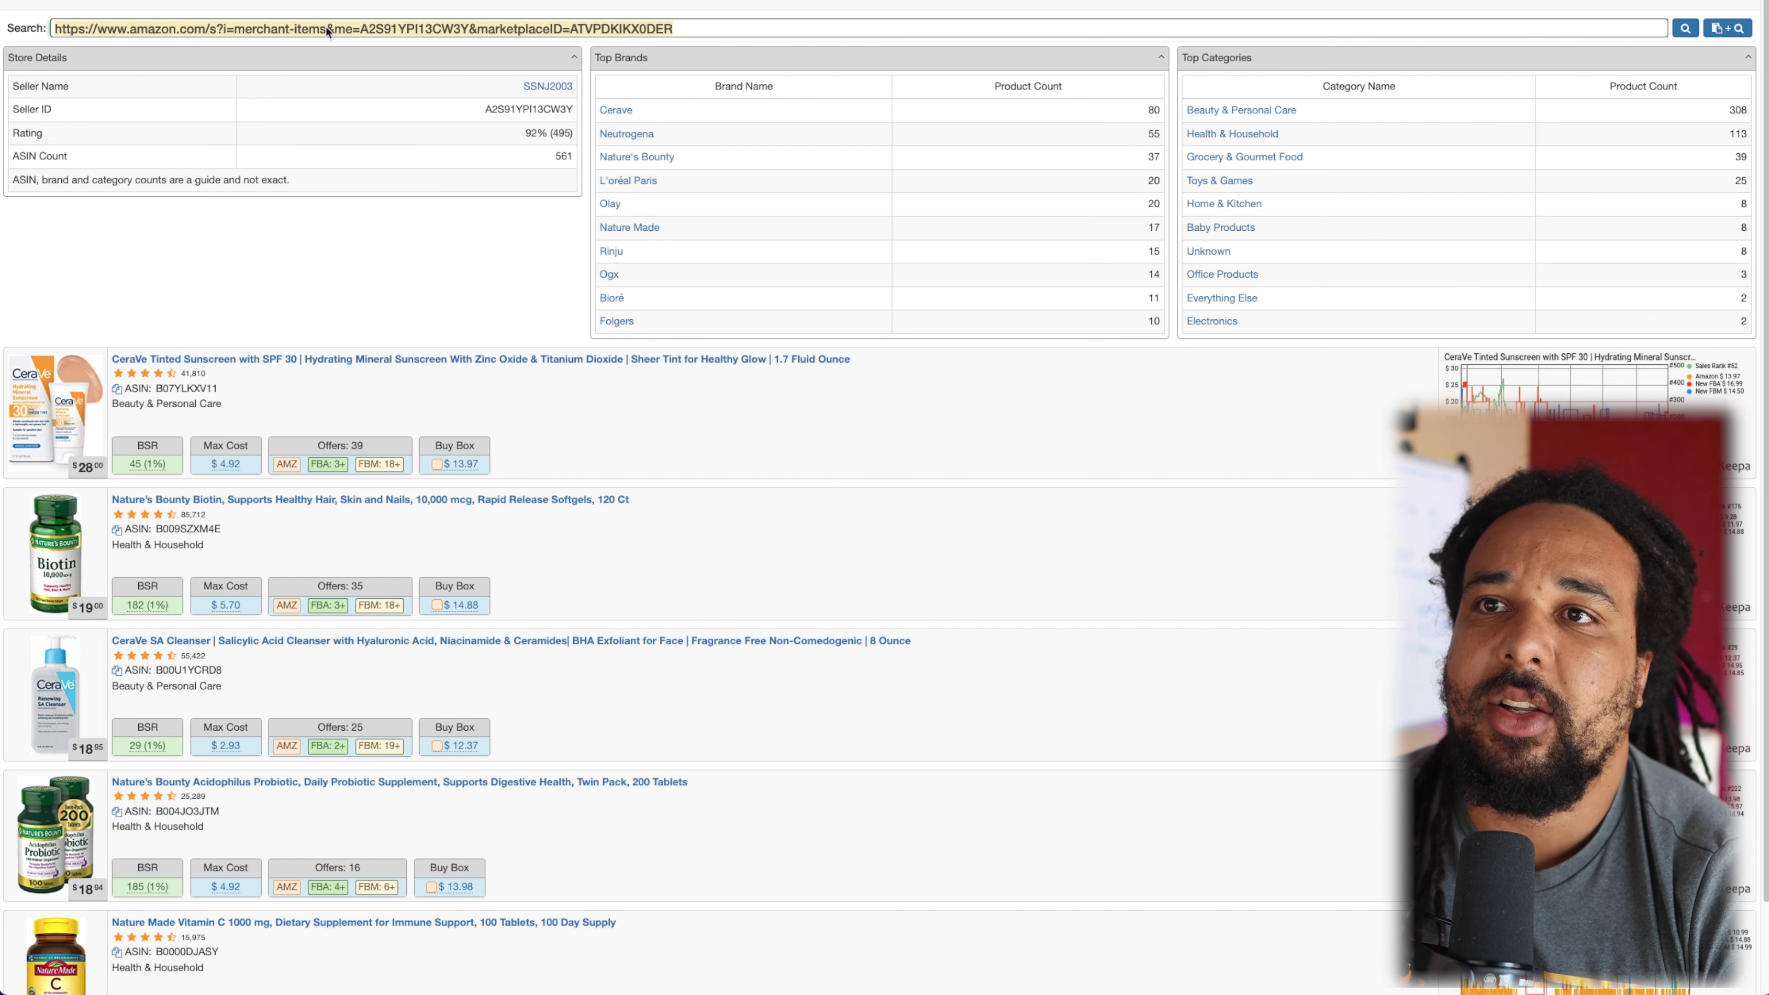
Step: Examine the seller ID within the SSNJ2003 storefront URL and the offers listed for the Neutrogena facial cleanser
left_click(300, 28)
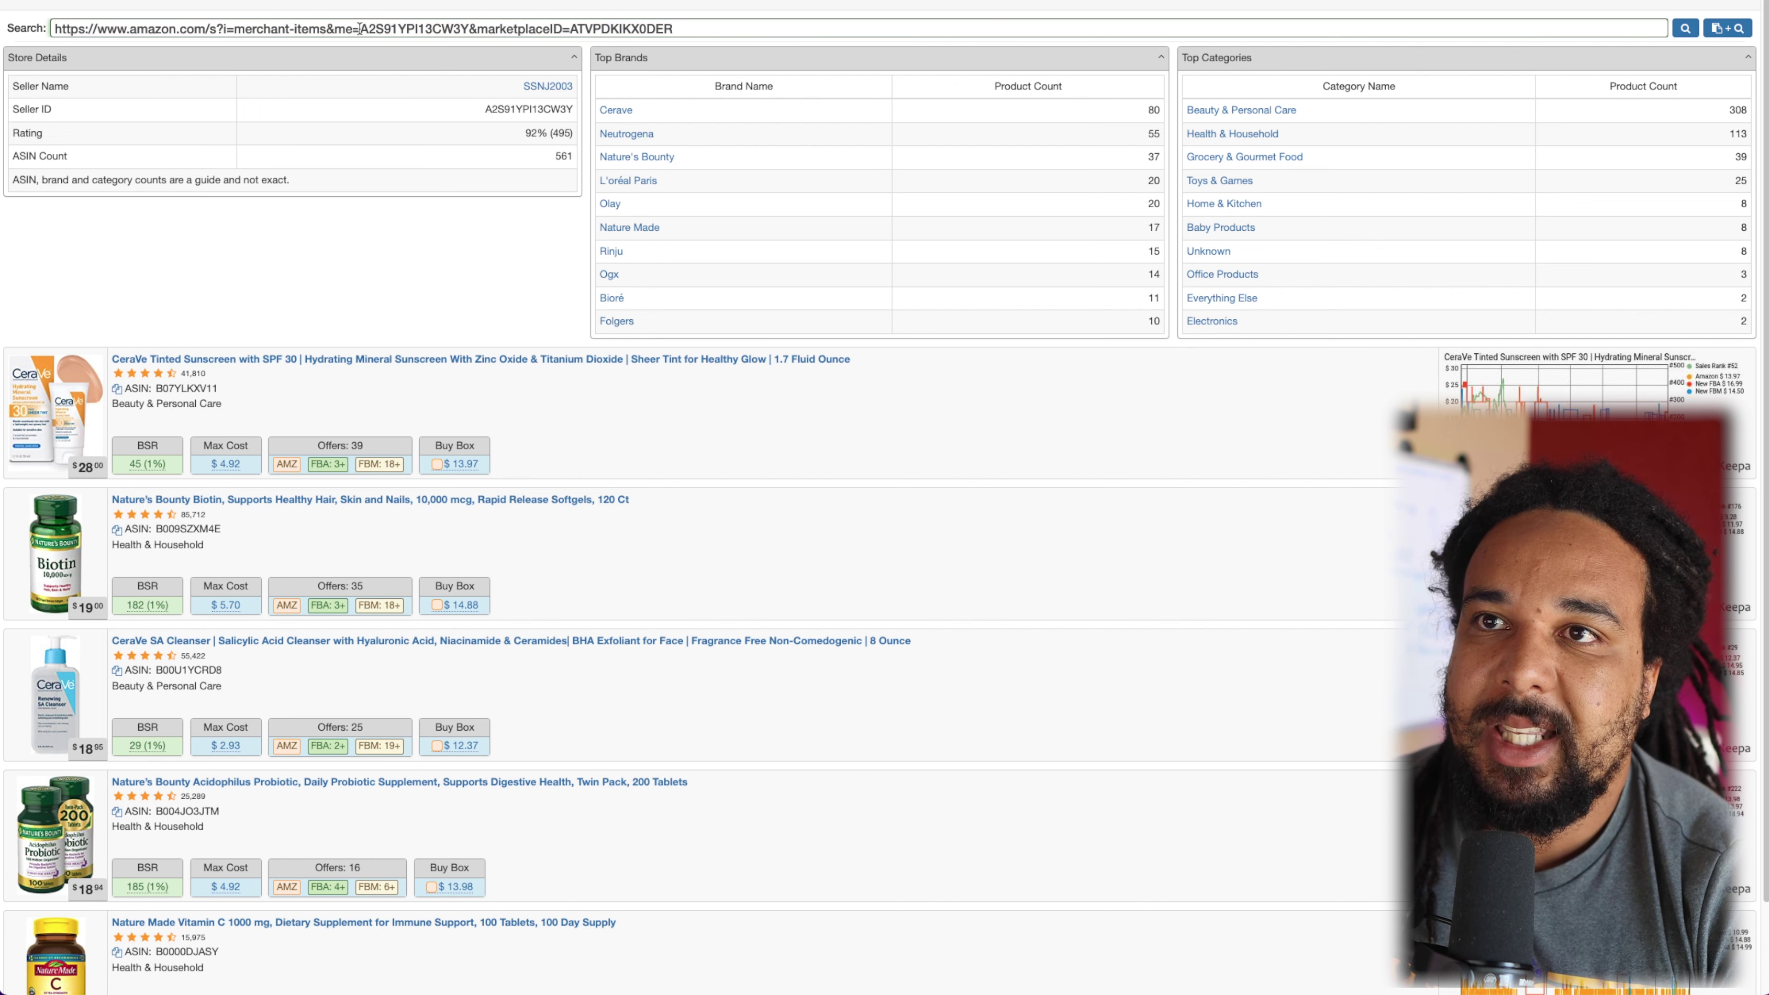
left_click_drag(359, 29, 472, 28)
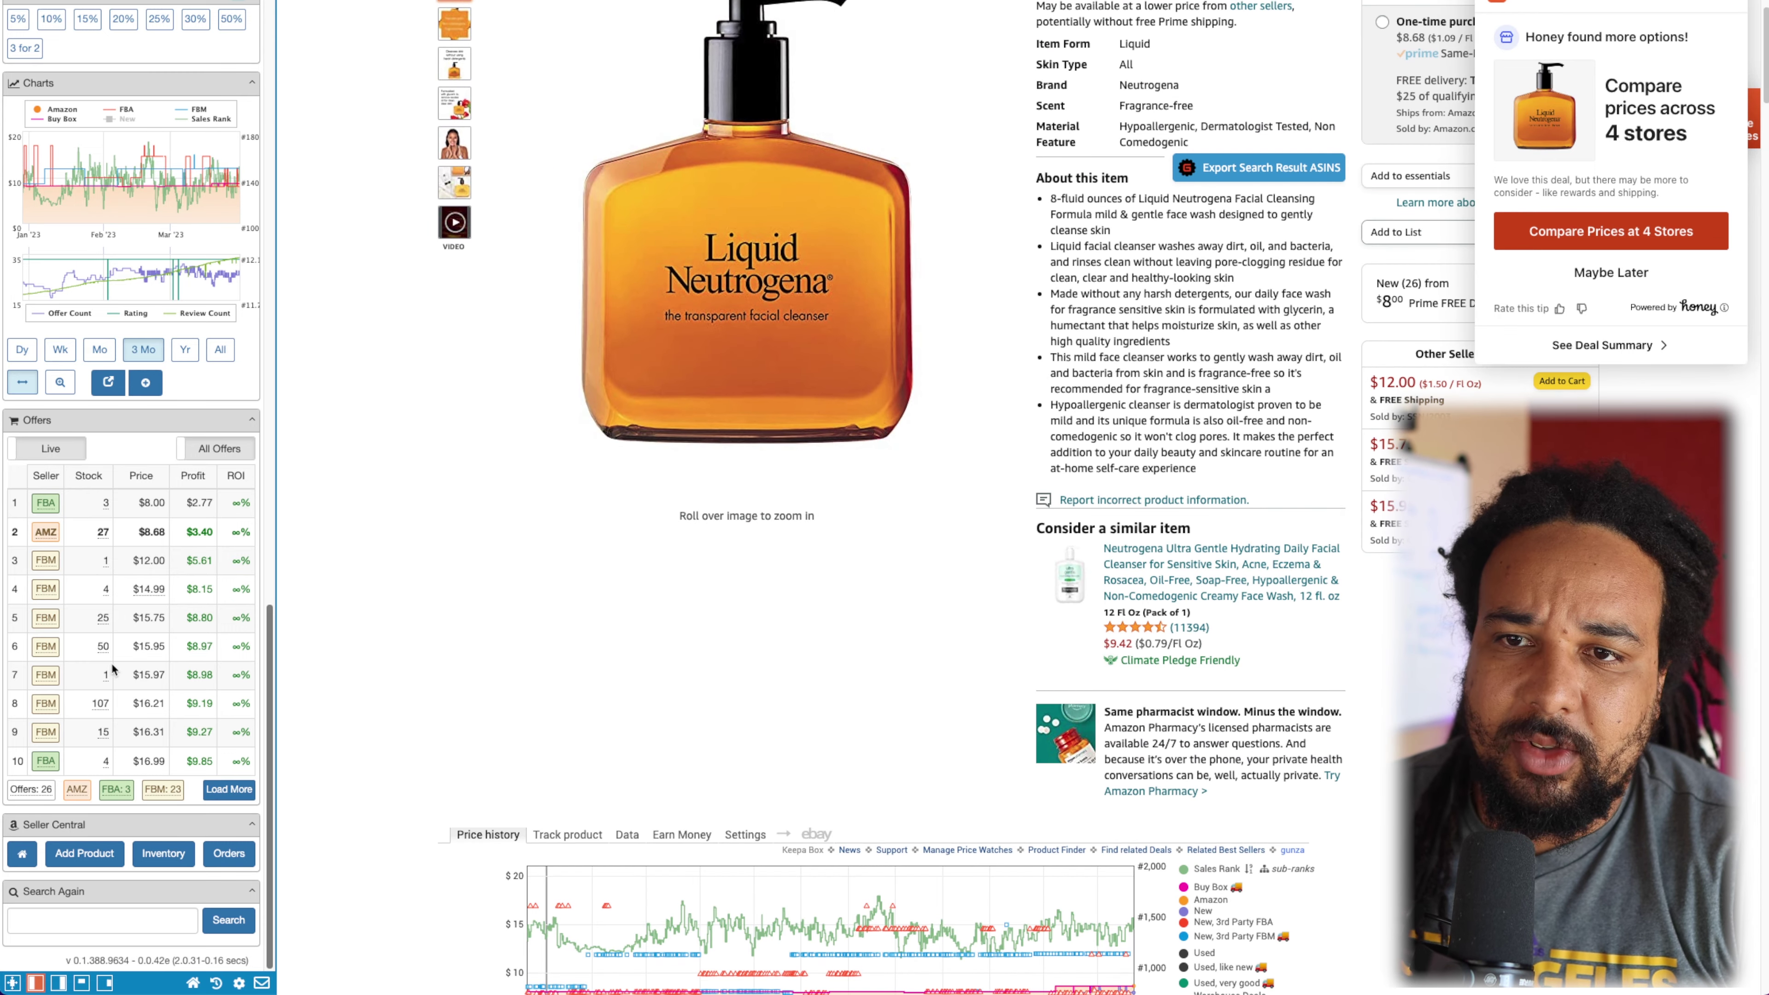
scroll(113, 668, "up", 1)
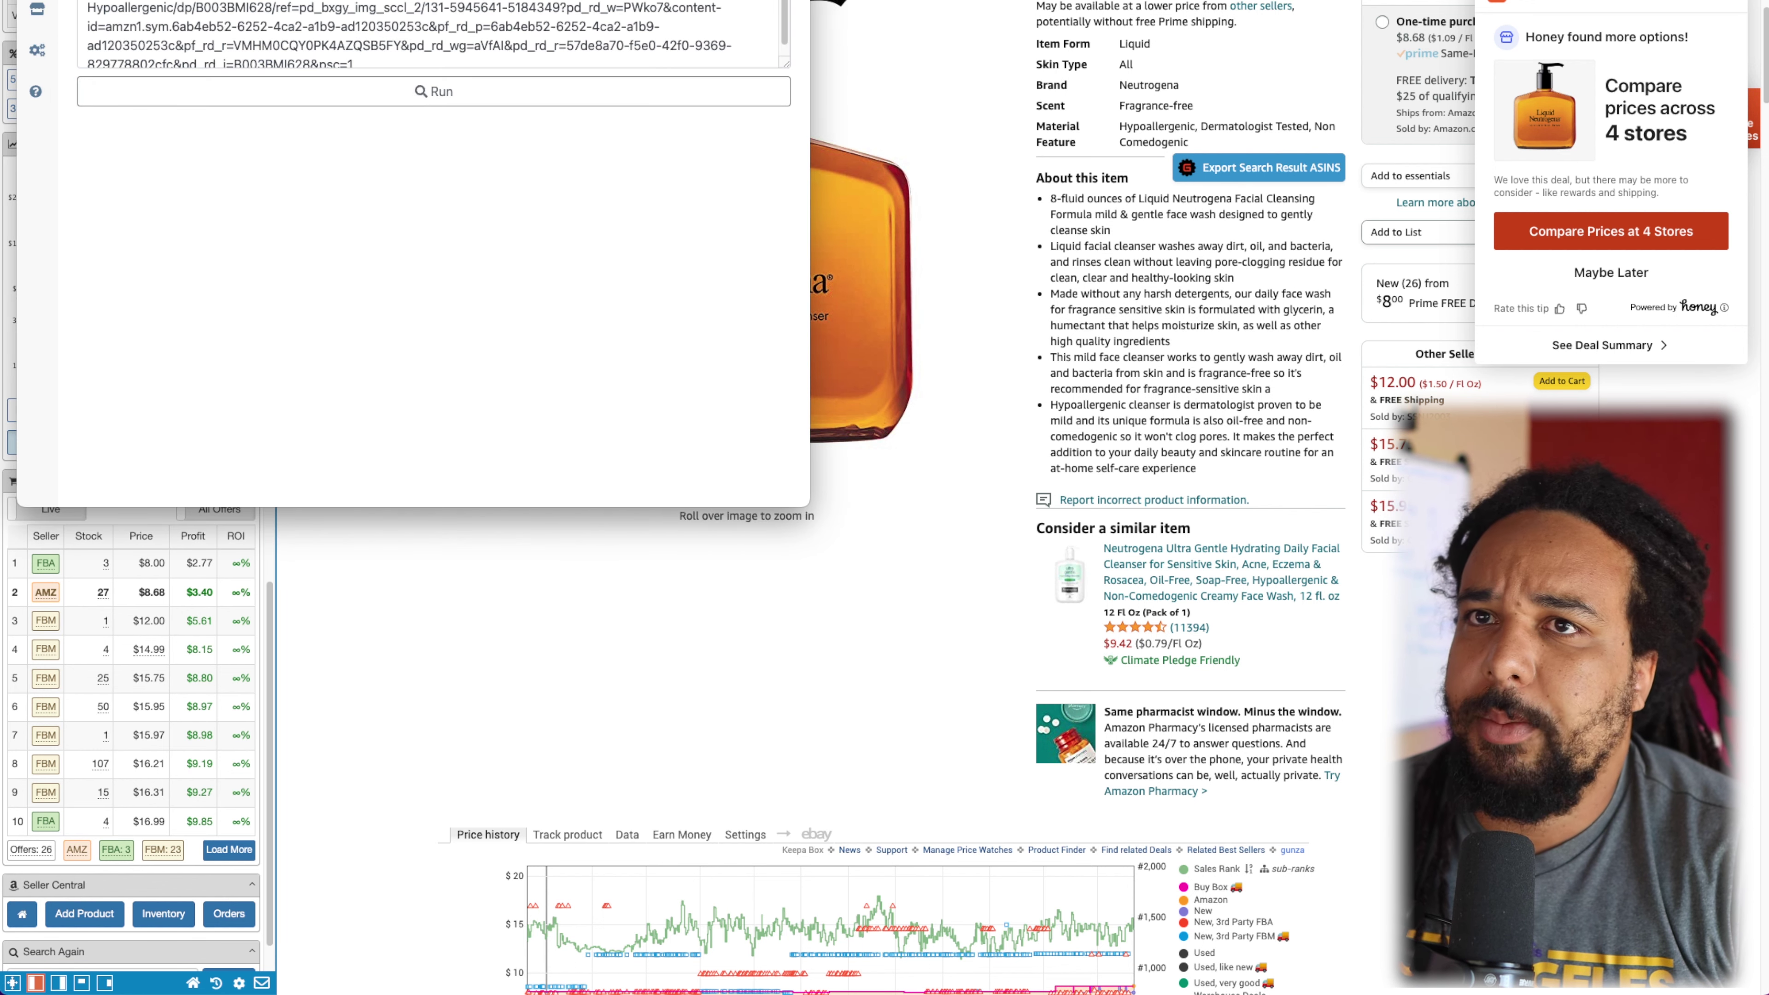
Step: In TacticalExpander's amazon.com store, replace the product URL with the SSNJ2003 seller's storefront URL
key("super+a")
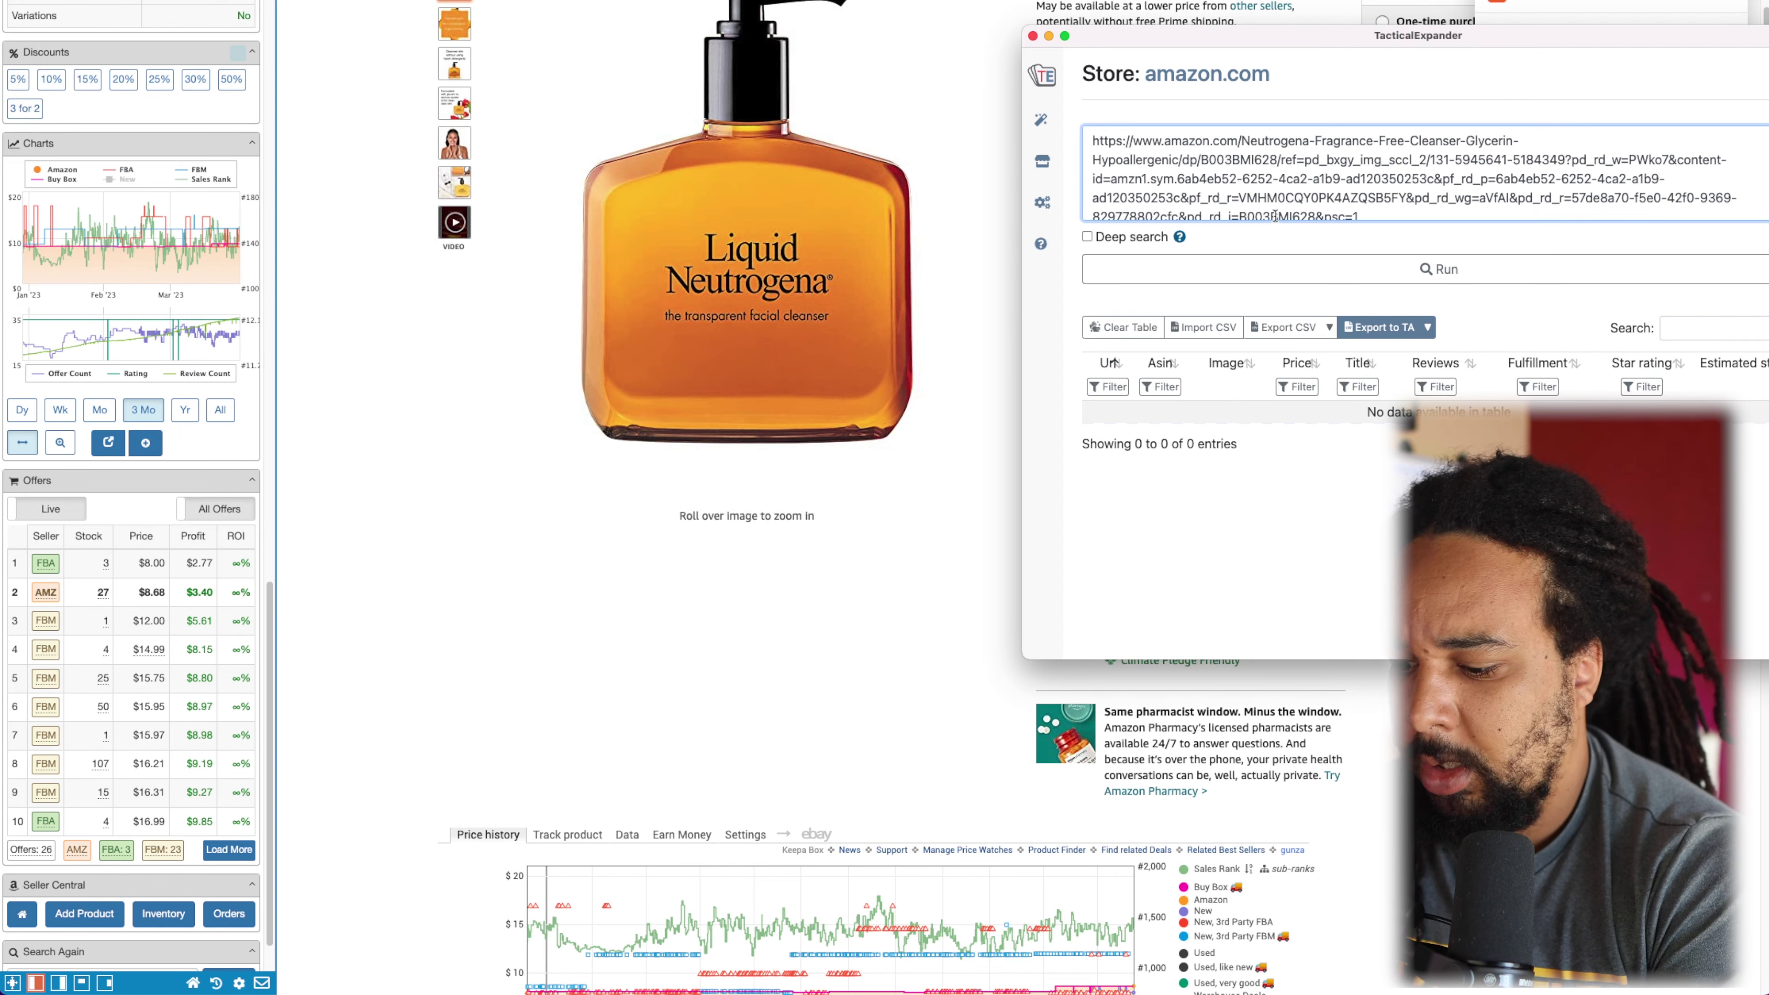
key("BackSpace")
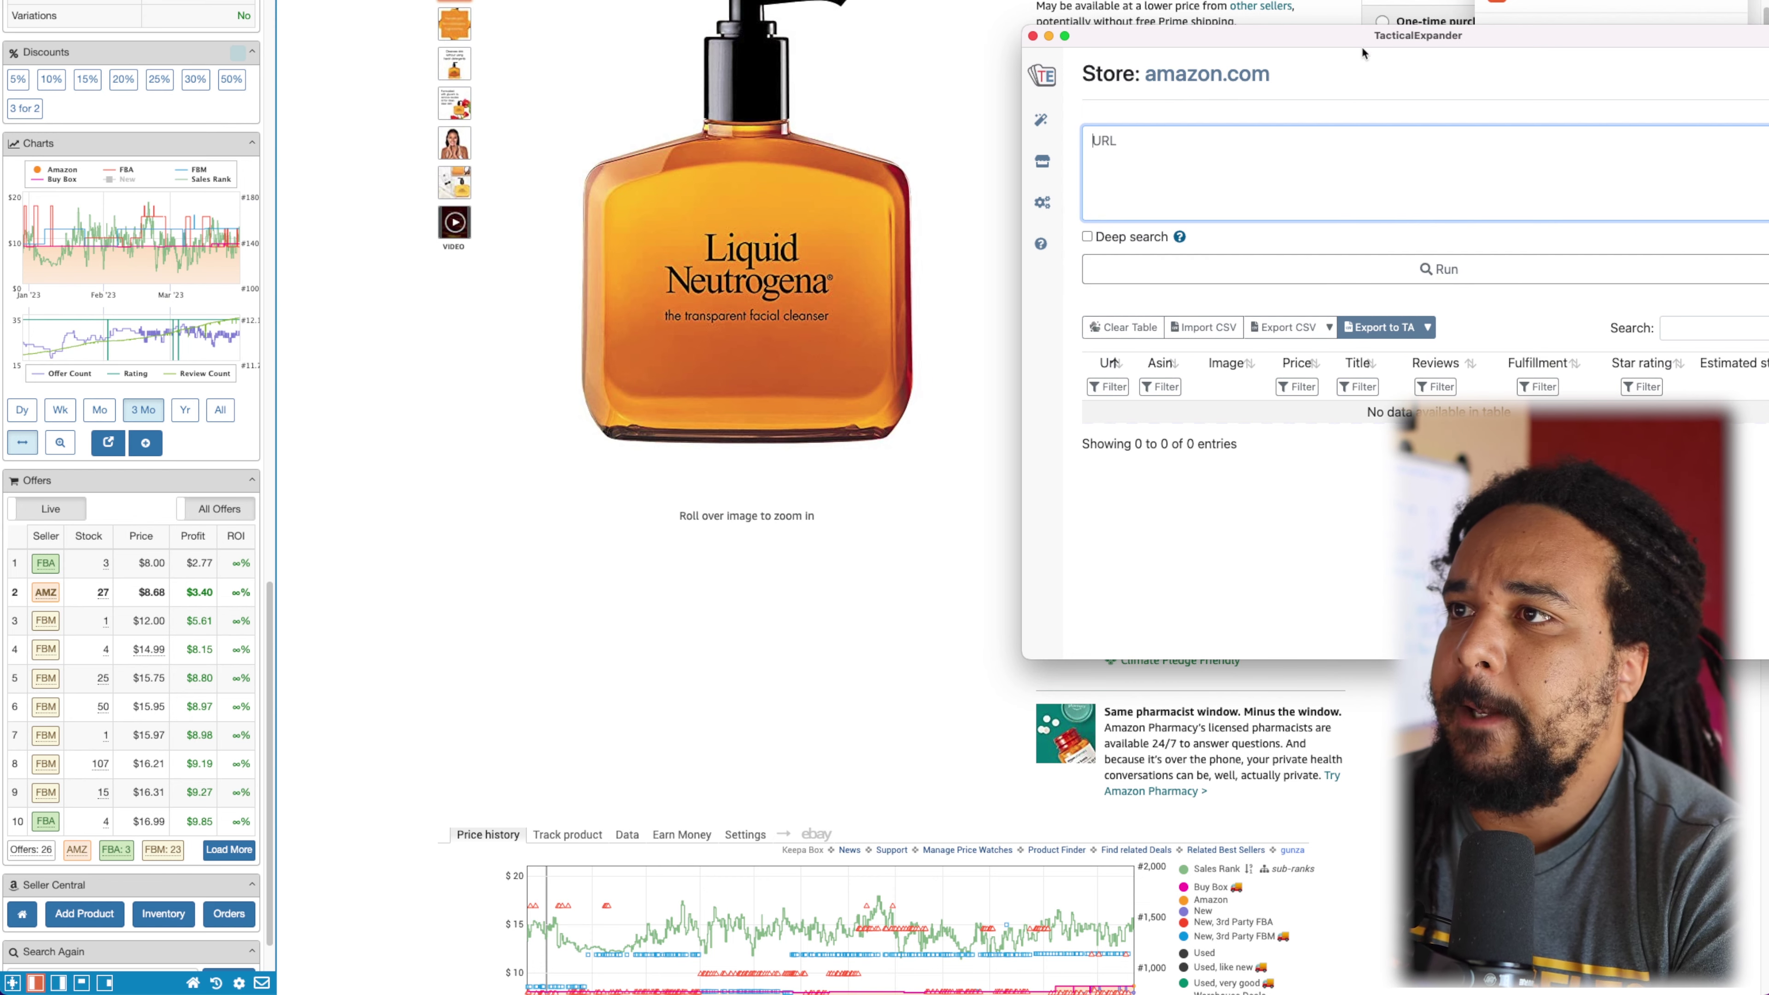
left_click_drag(1309, 36, 1767, 202)
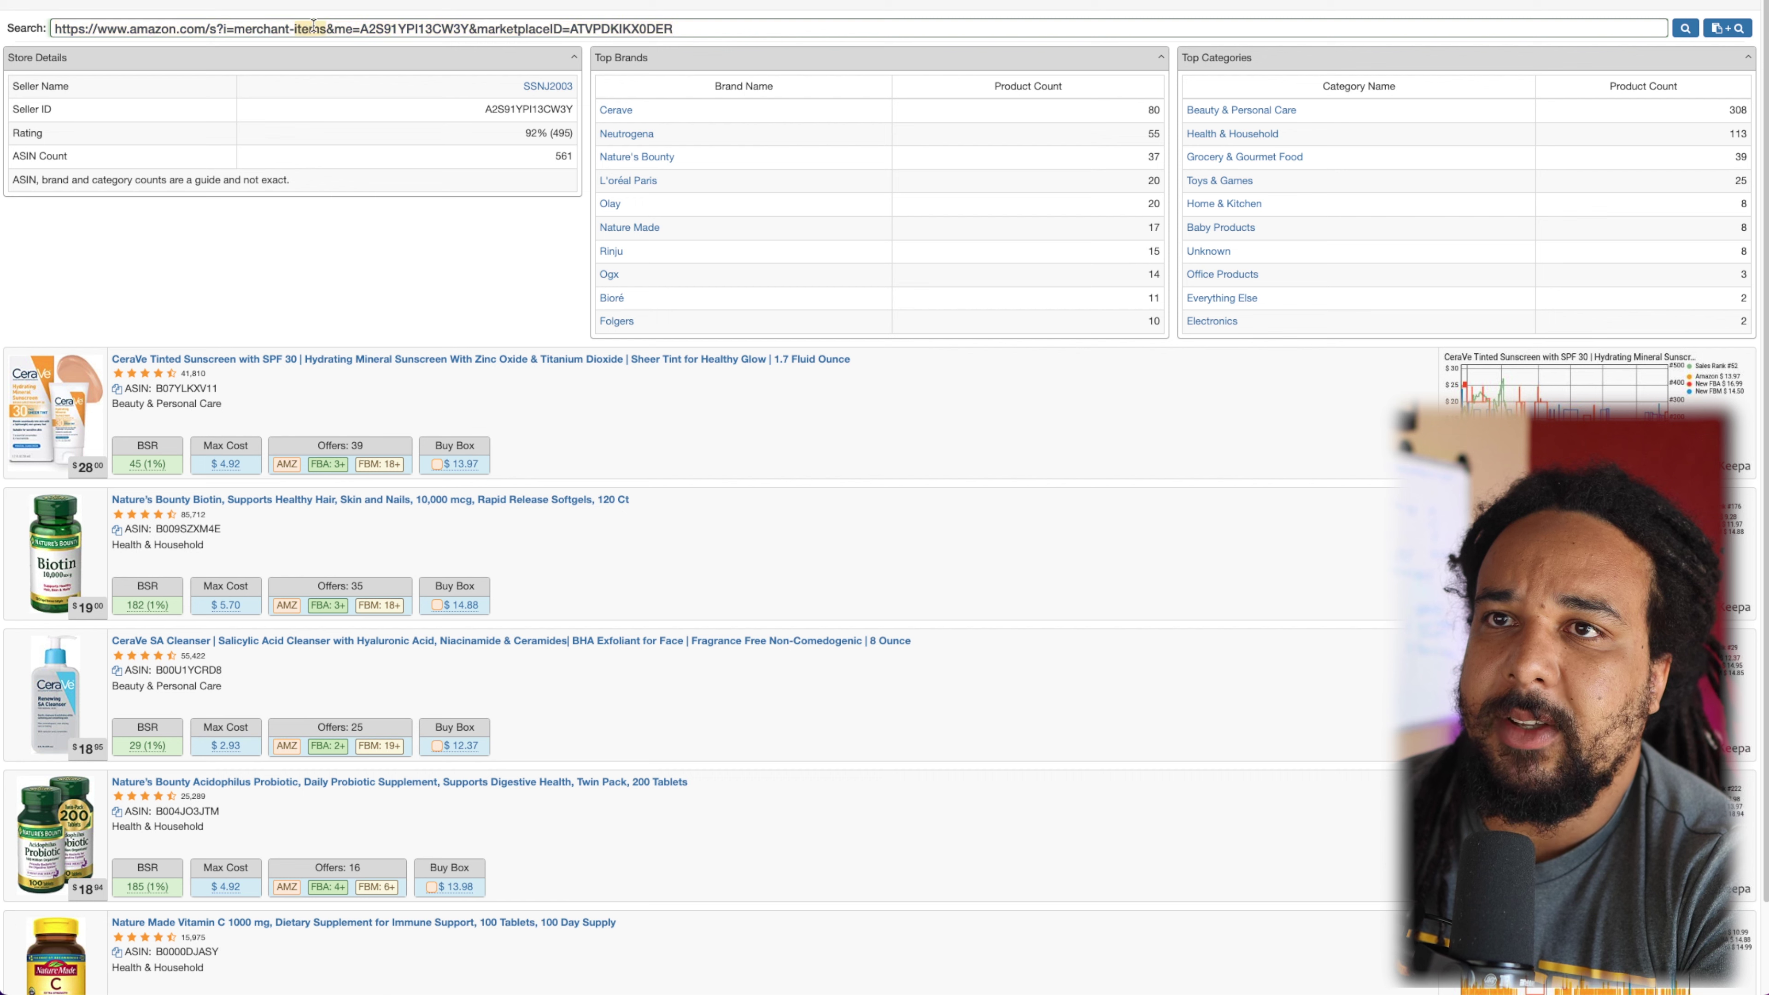
key("super+Tab")
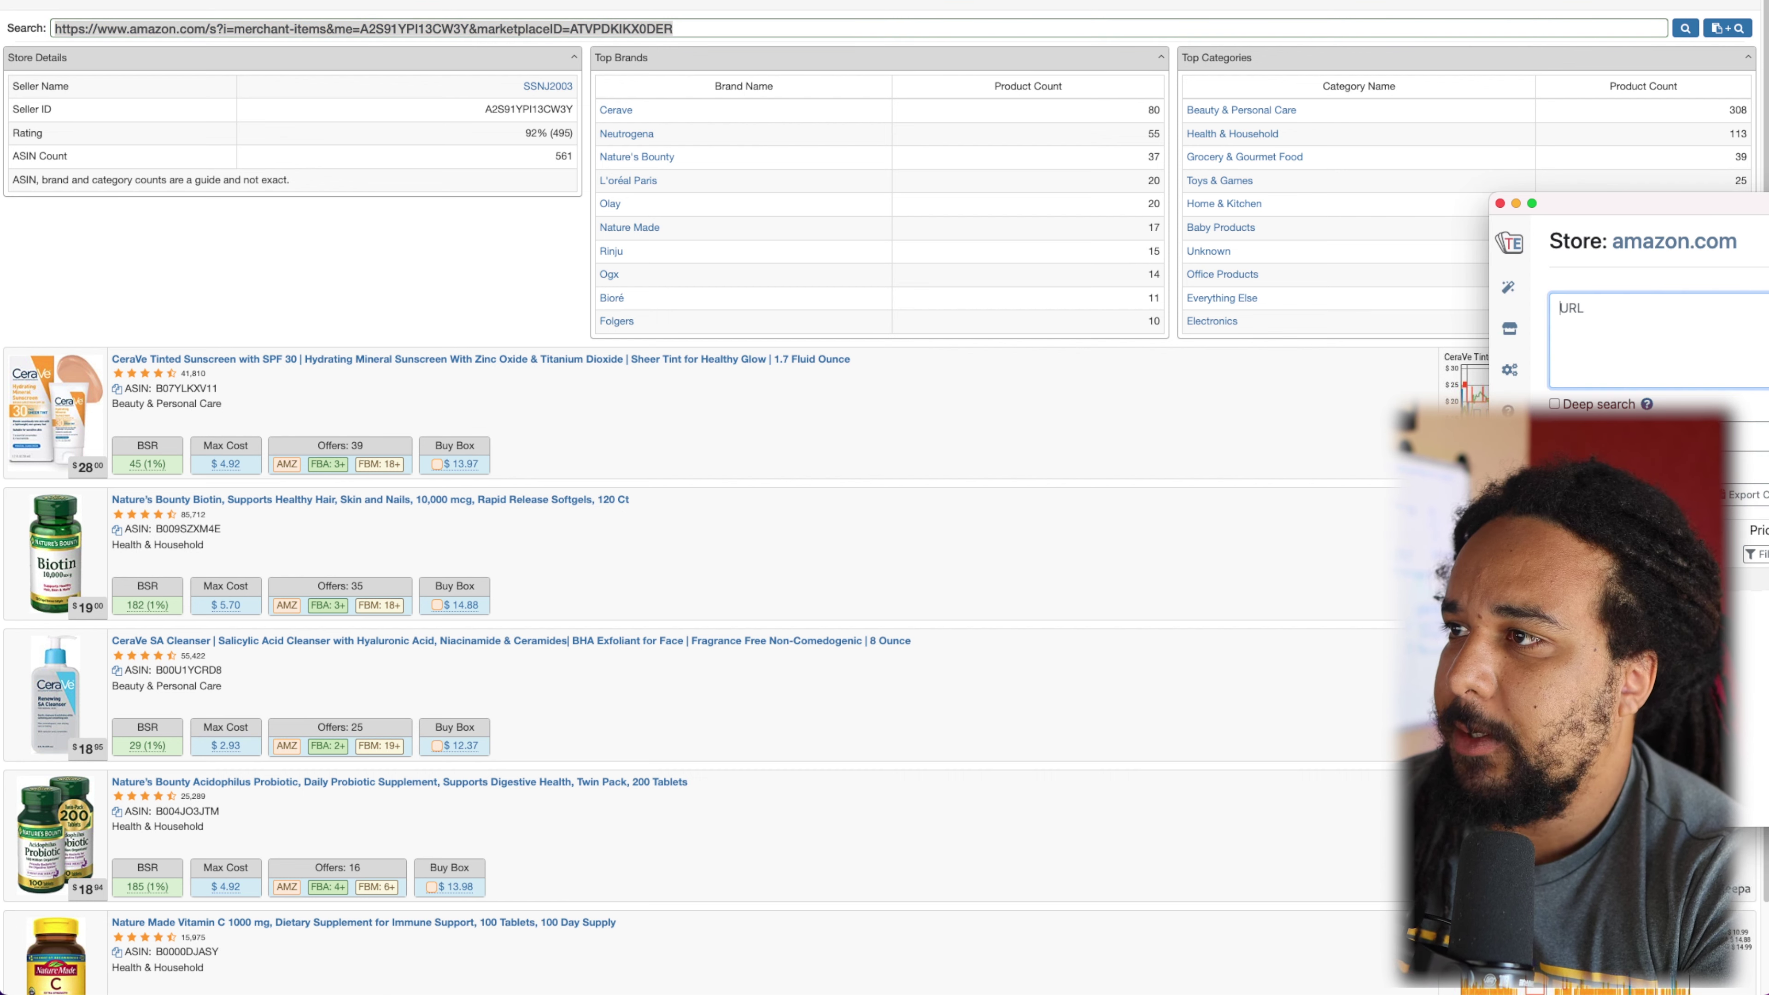
left_click_drag(1692, 203, 669, 217)
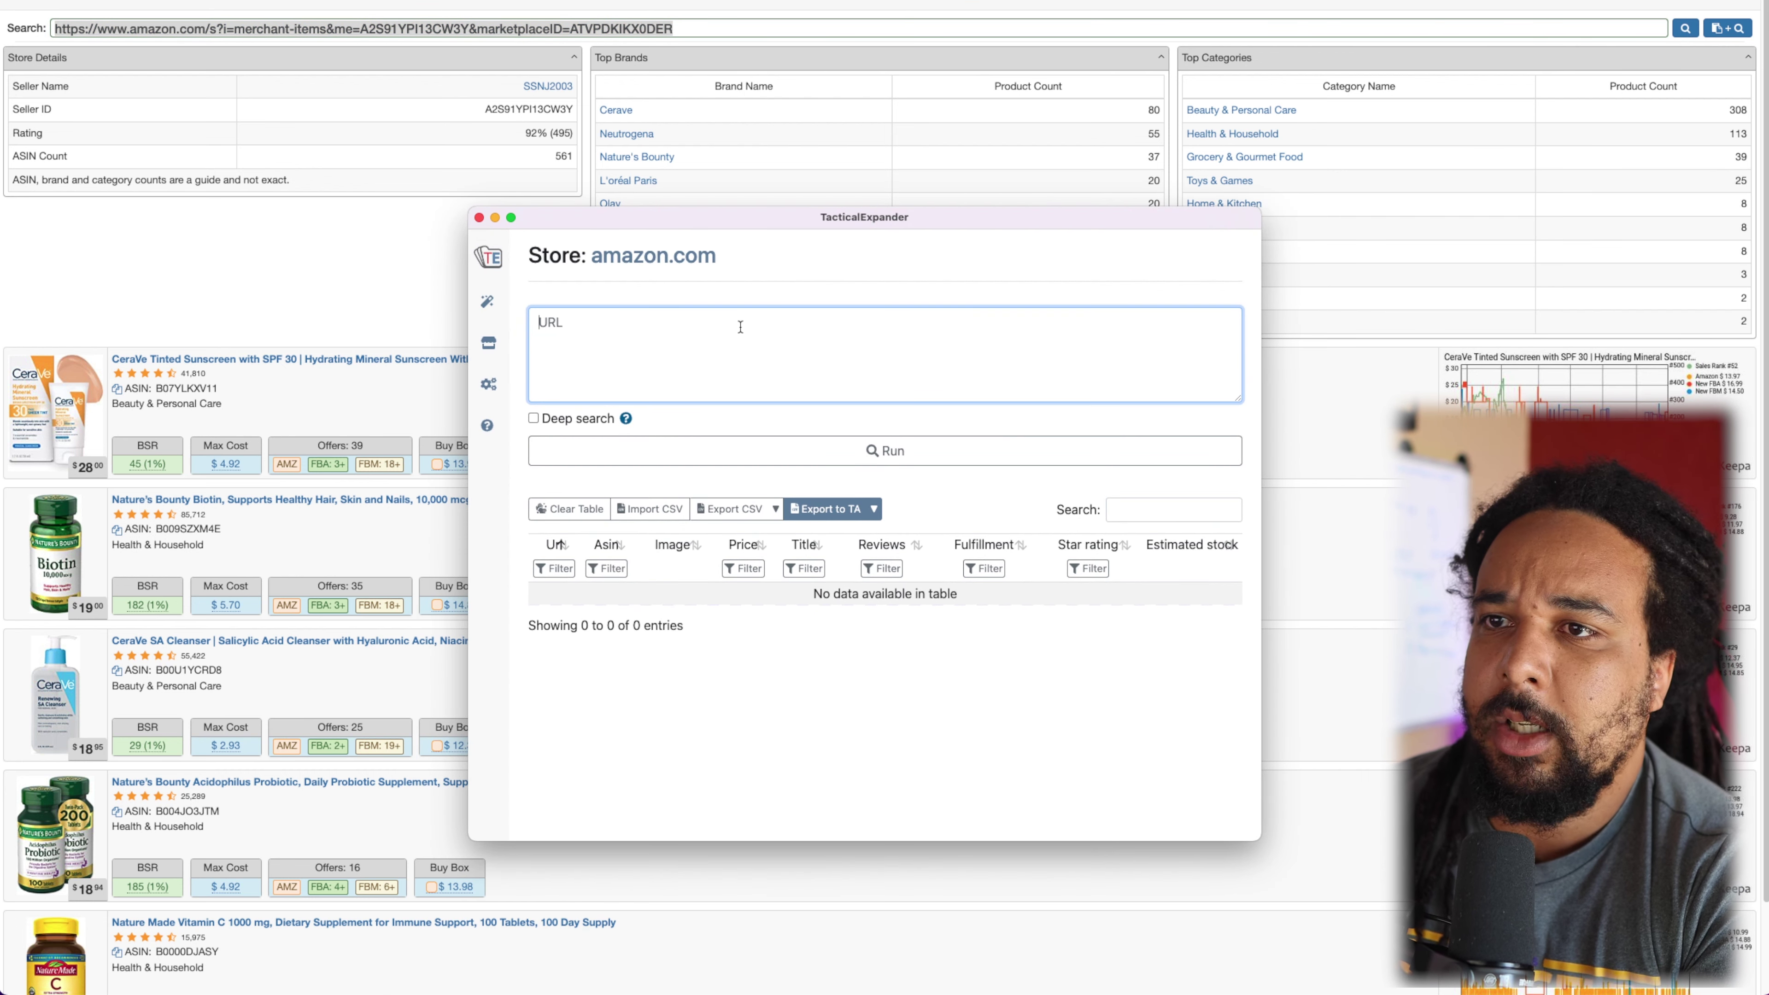
type("https://www.amazon.com/s?i=merchant-items&me=A2S91YPI13CW3Y&marketplaceID=ATVPDKIKX0DER")
Step: Add the storefront URLs of the OTCRx4u and Rite Price Trading sellers on separate lines below the first URL
left_click_drag(663, 221, 1595, 191)
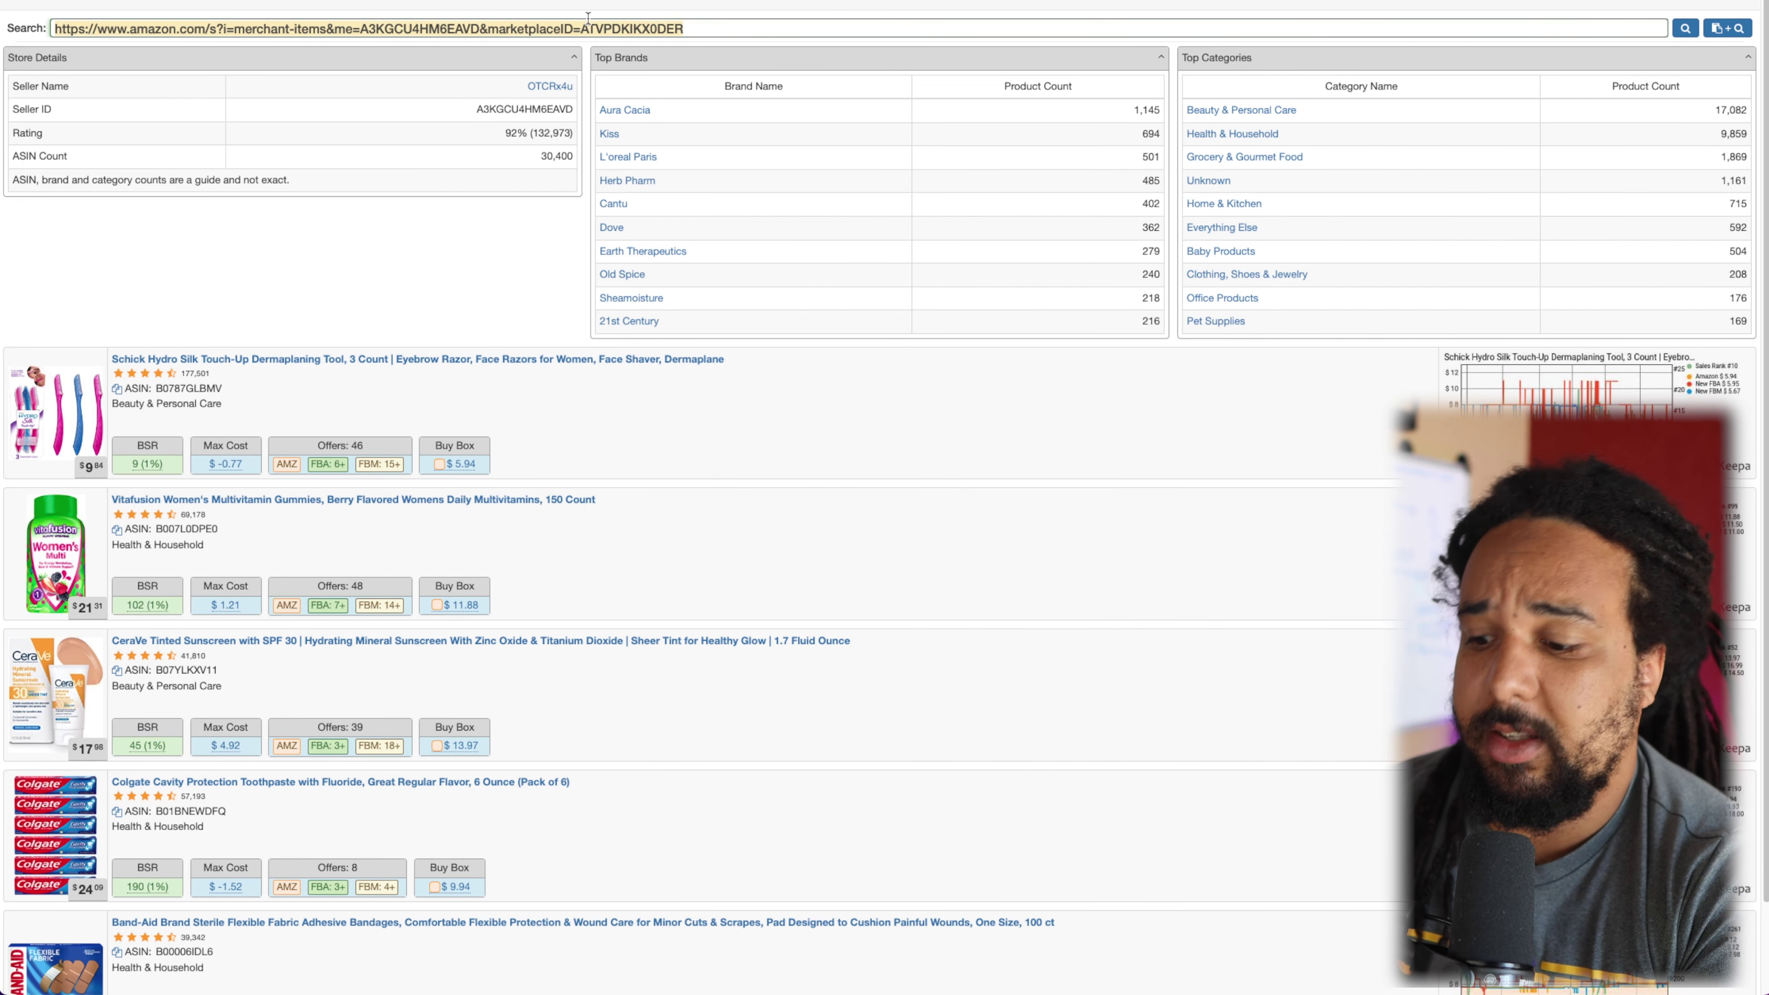
key("super+Tab")
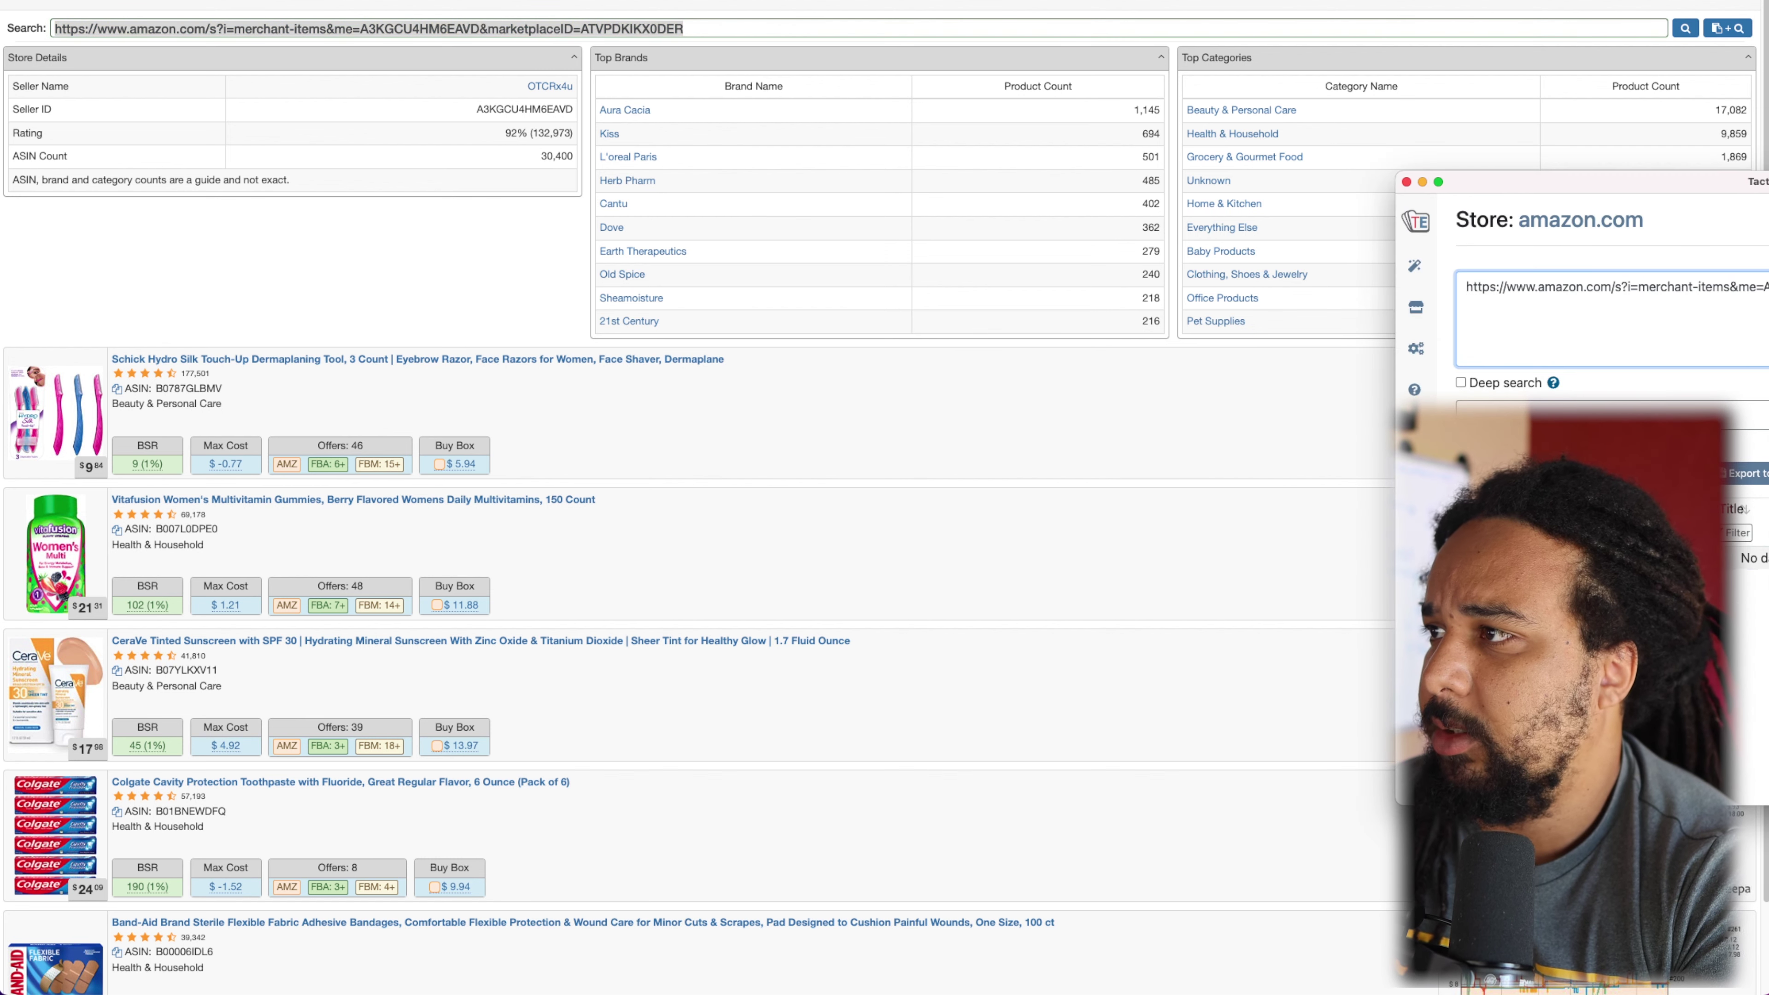
type("https://www.amazon.com/s?i=merchant-items&me=A3KGCU4HM6EAVD&marketplaceID=ATVPDKIKX0DER")
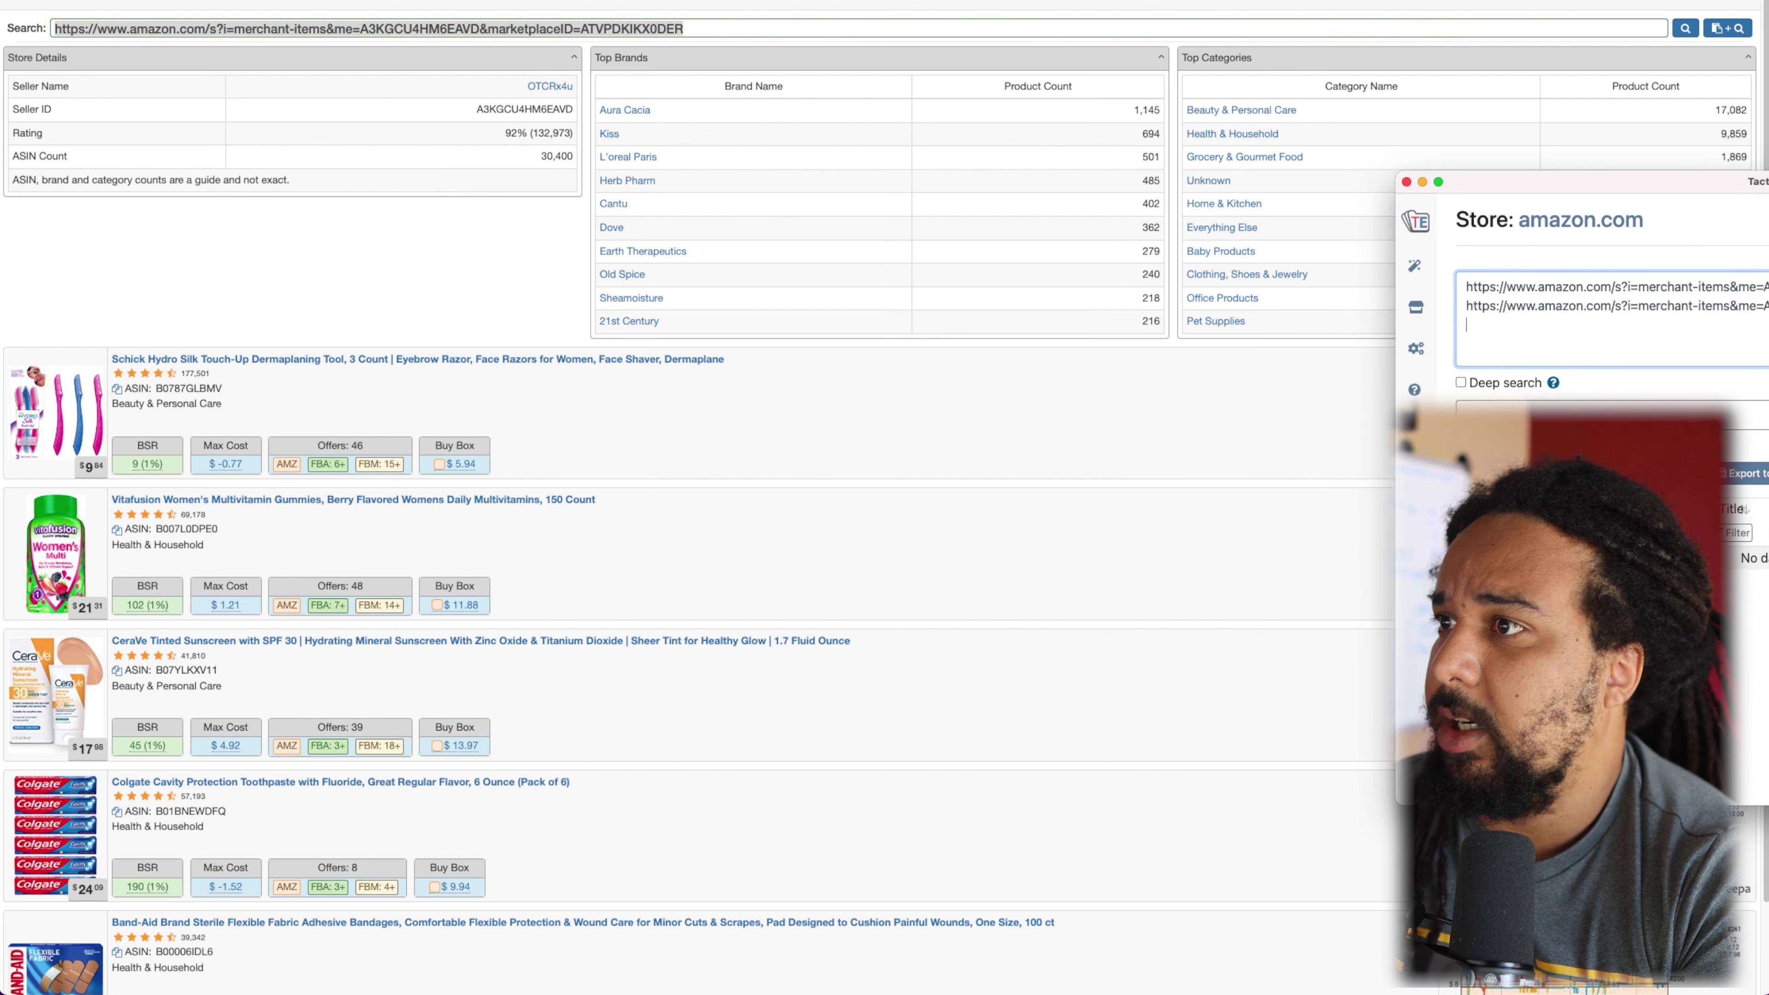
left_click(635, 20)
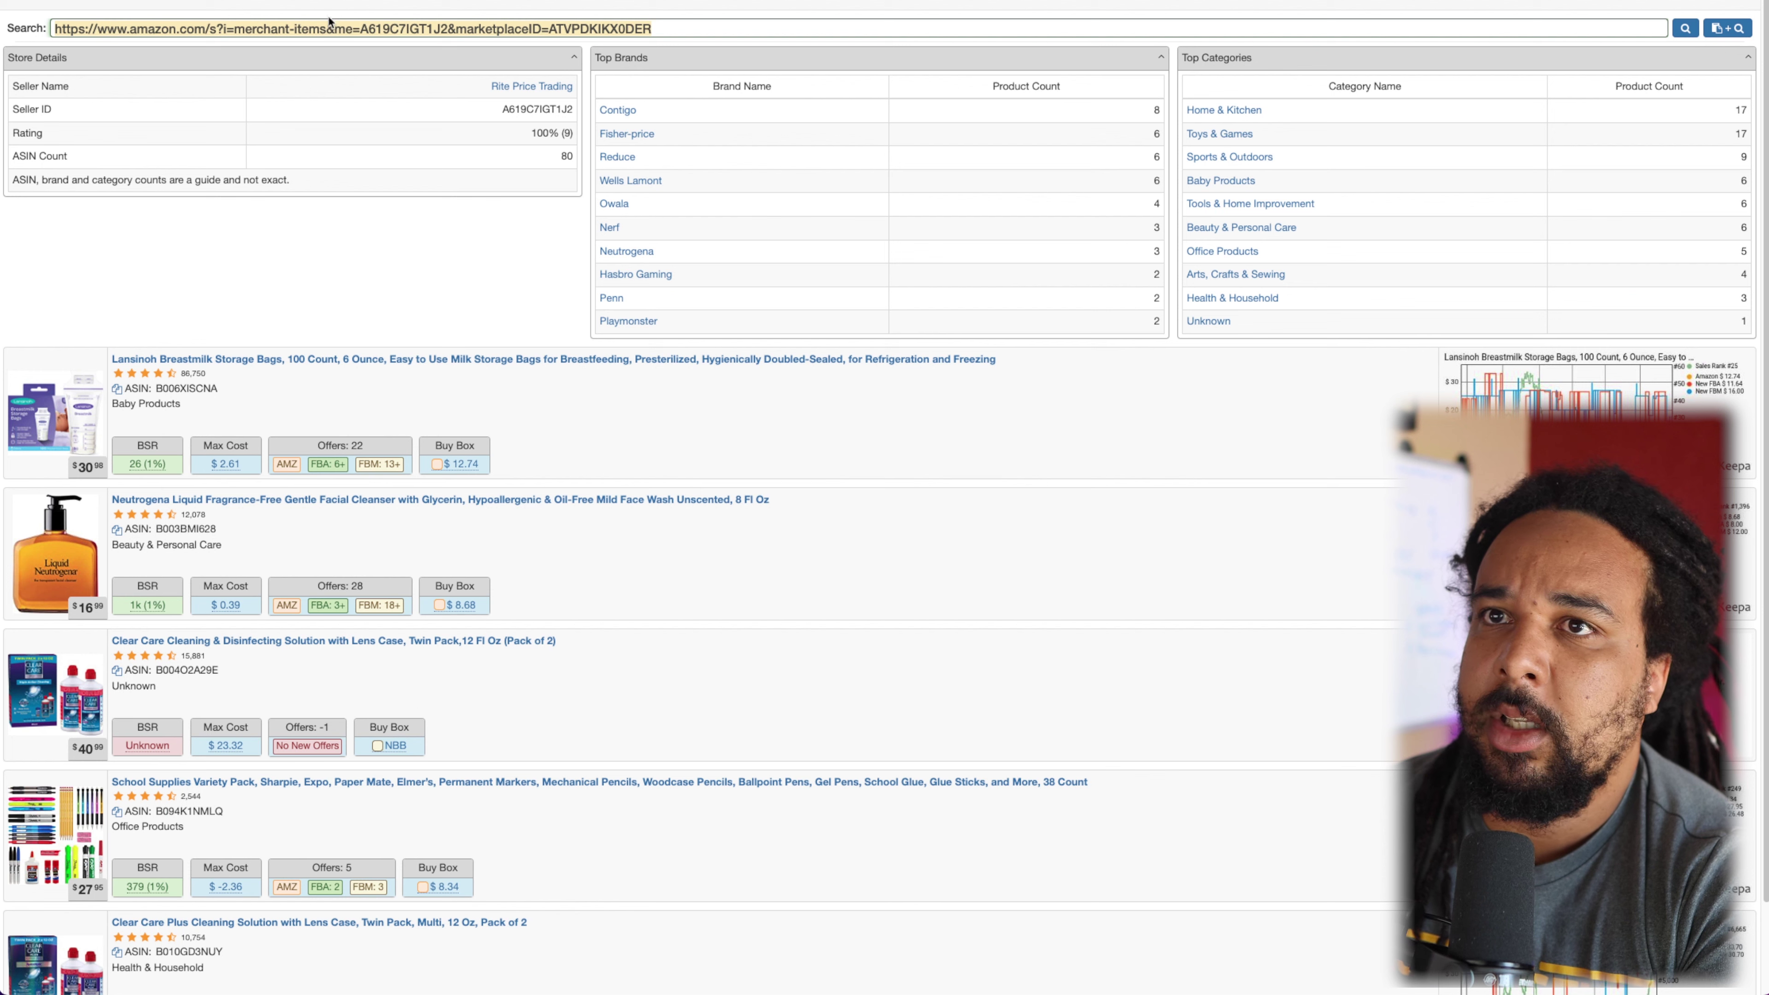
key("super+Tab")
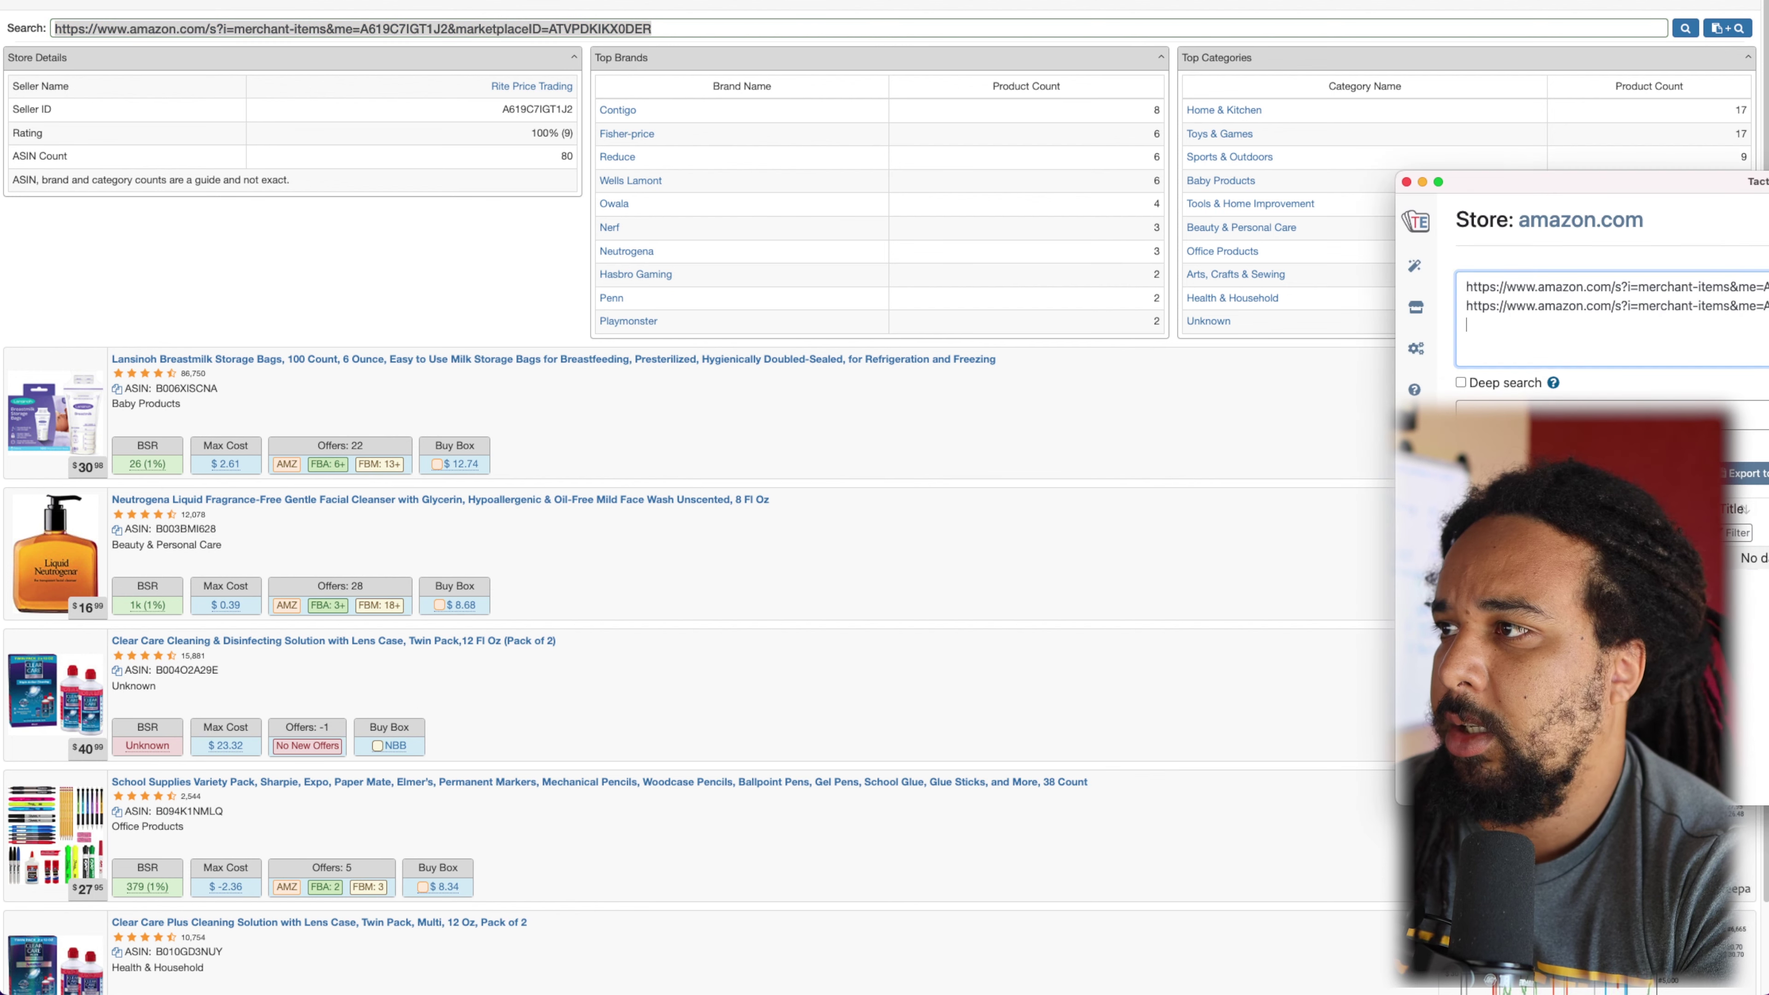
type("https://www.amazon.com/s?i=merchant-items&me=A619C7IGT1J2&marketplaceID=ATVPDKIKX0DER")
Step: Run the amazon.com scan of the three seller storefront URLs and stop it while it is in progress
left_click_drag(1767, 182, 716, 144)
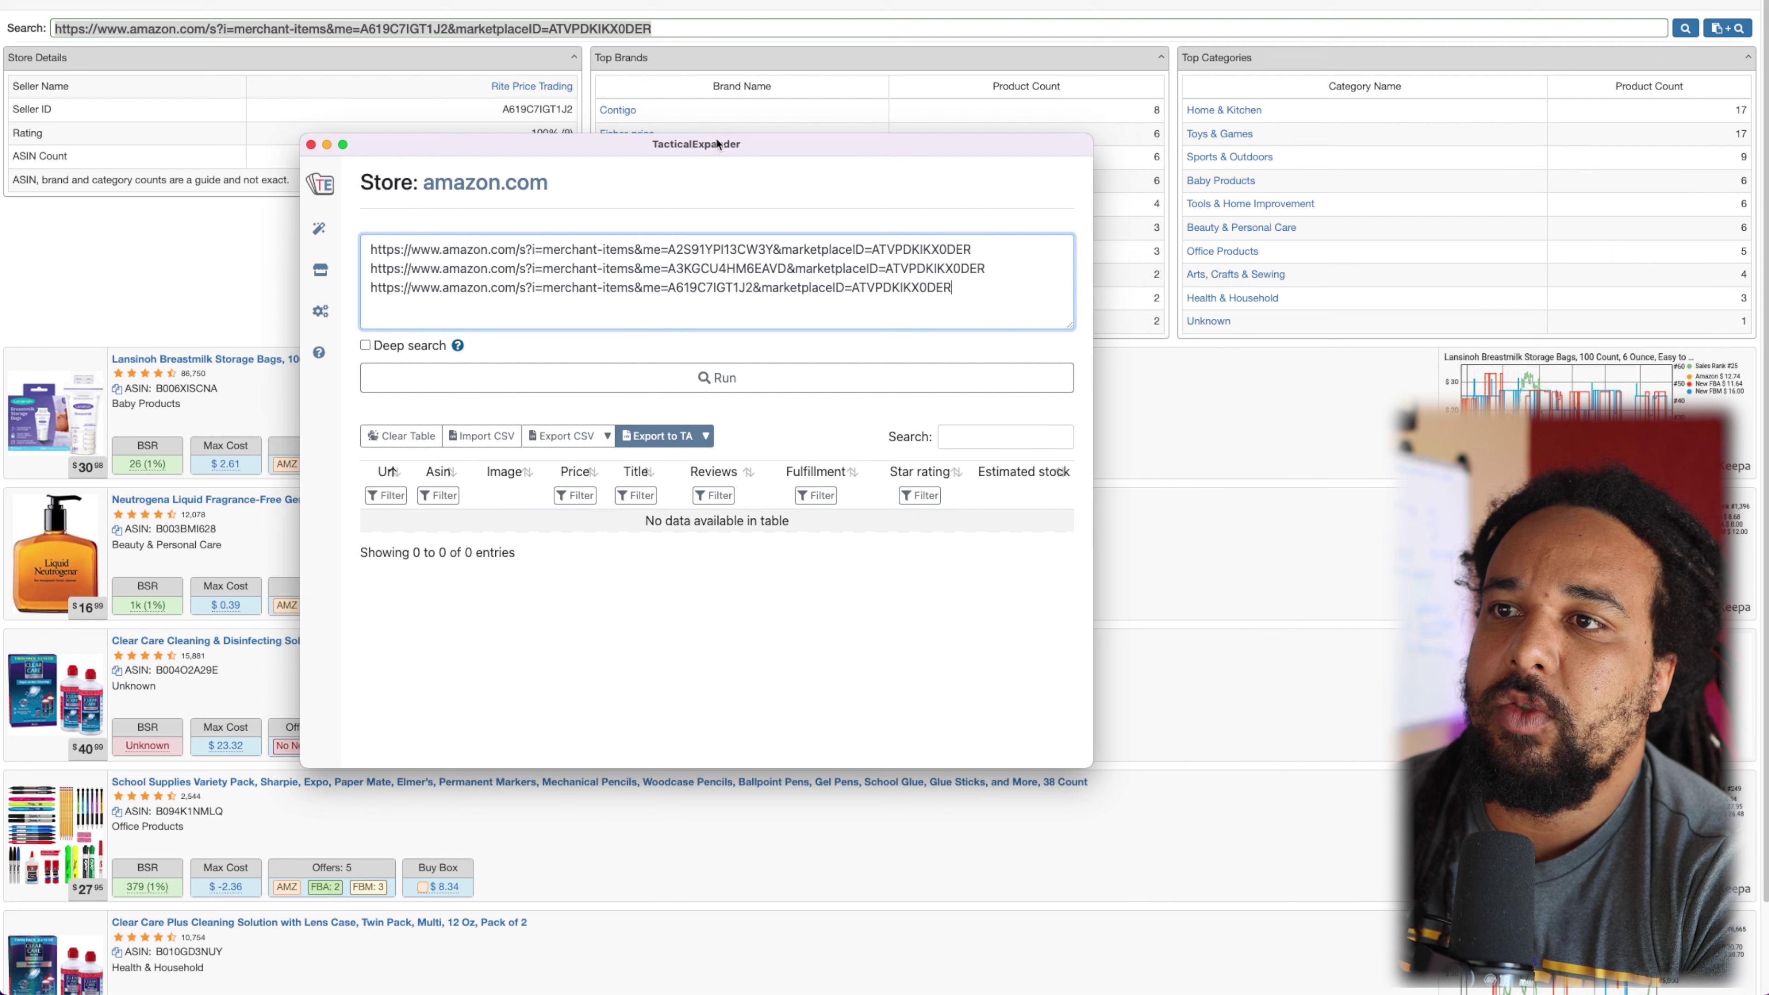
left_click(705, 390)
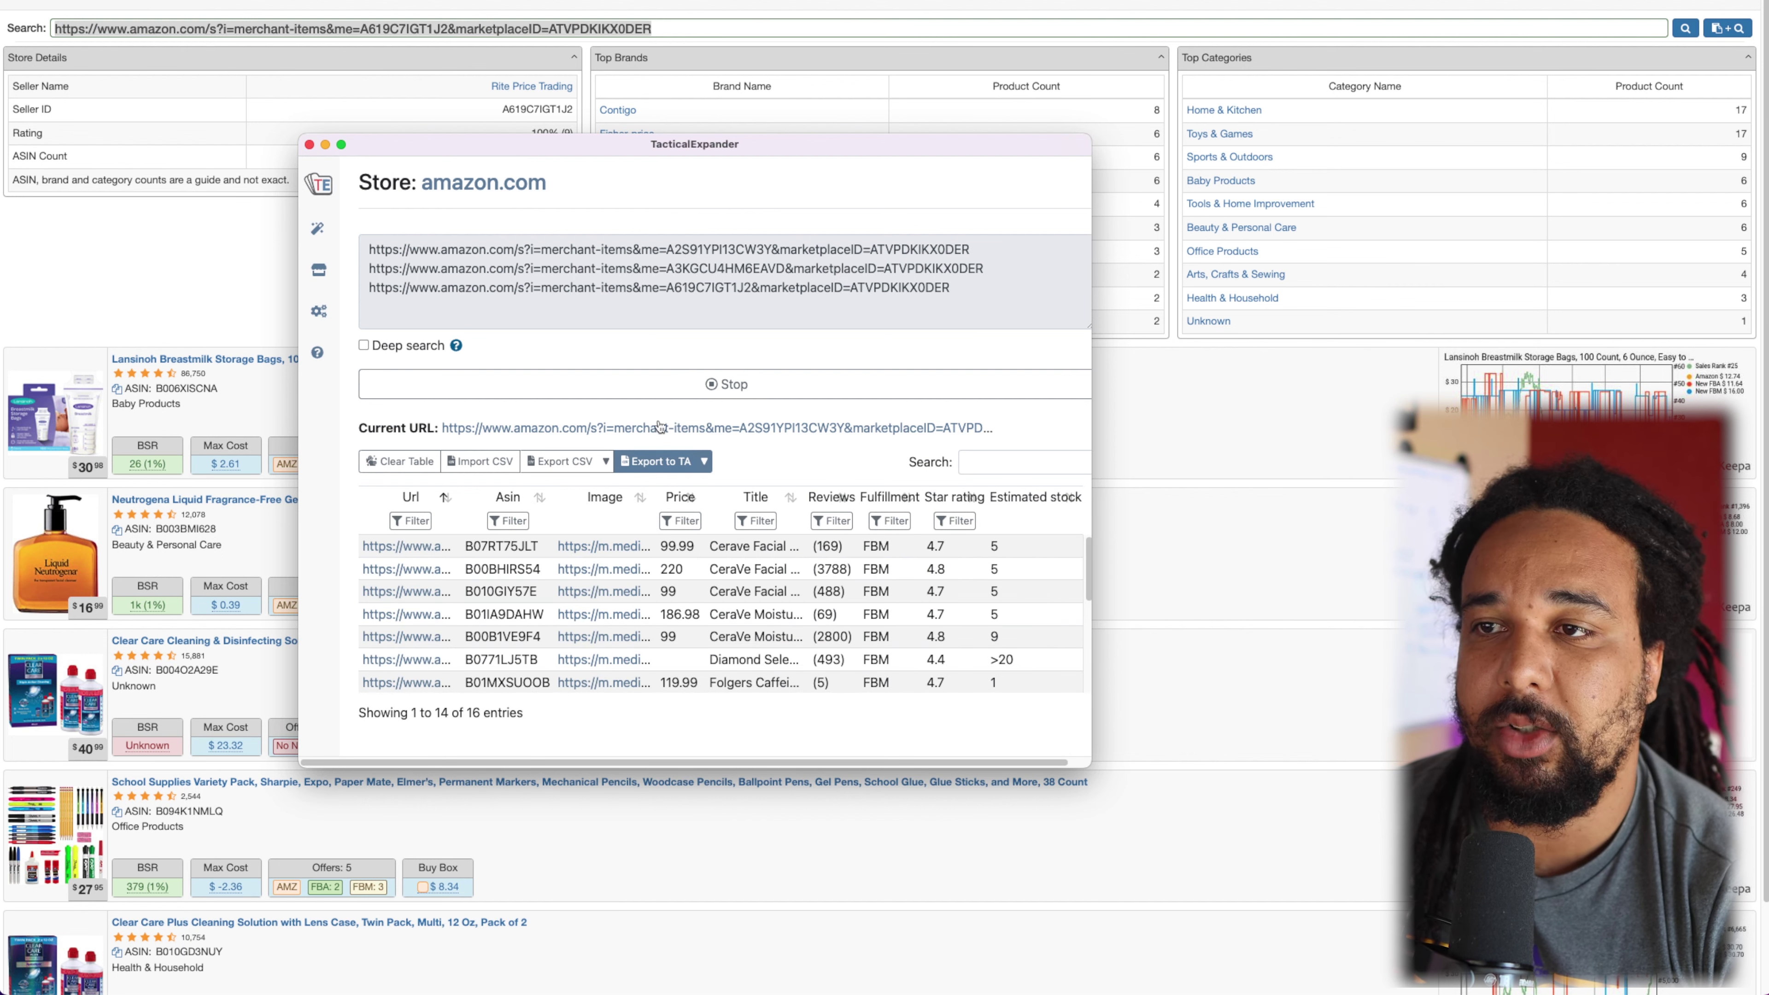
left_click(687, 397)
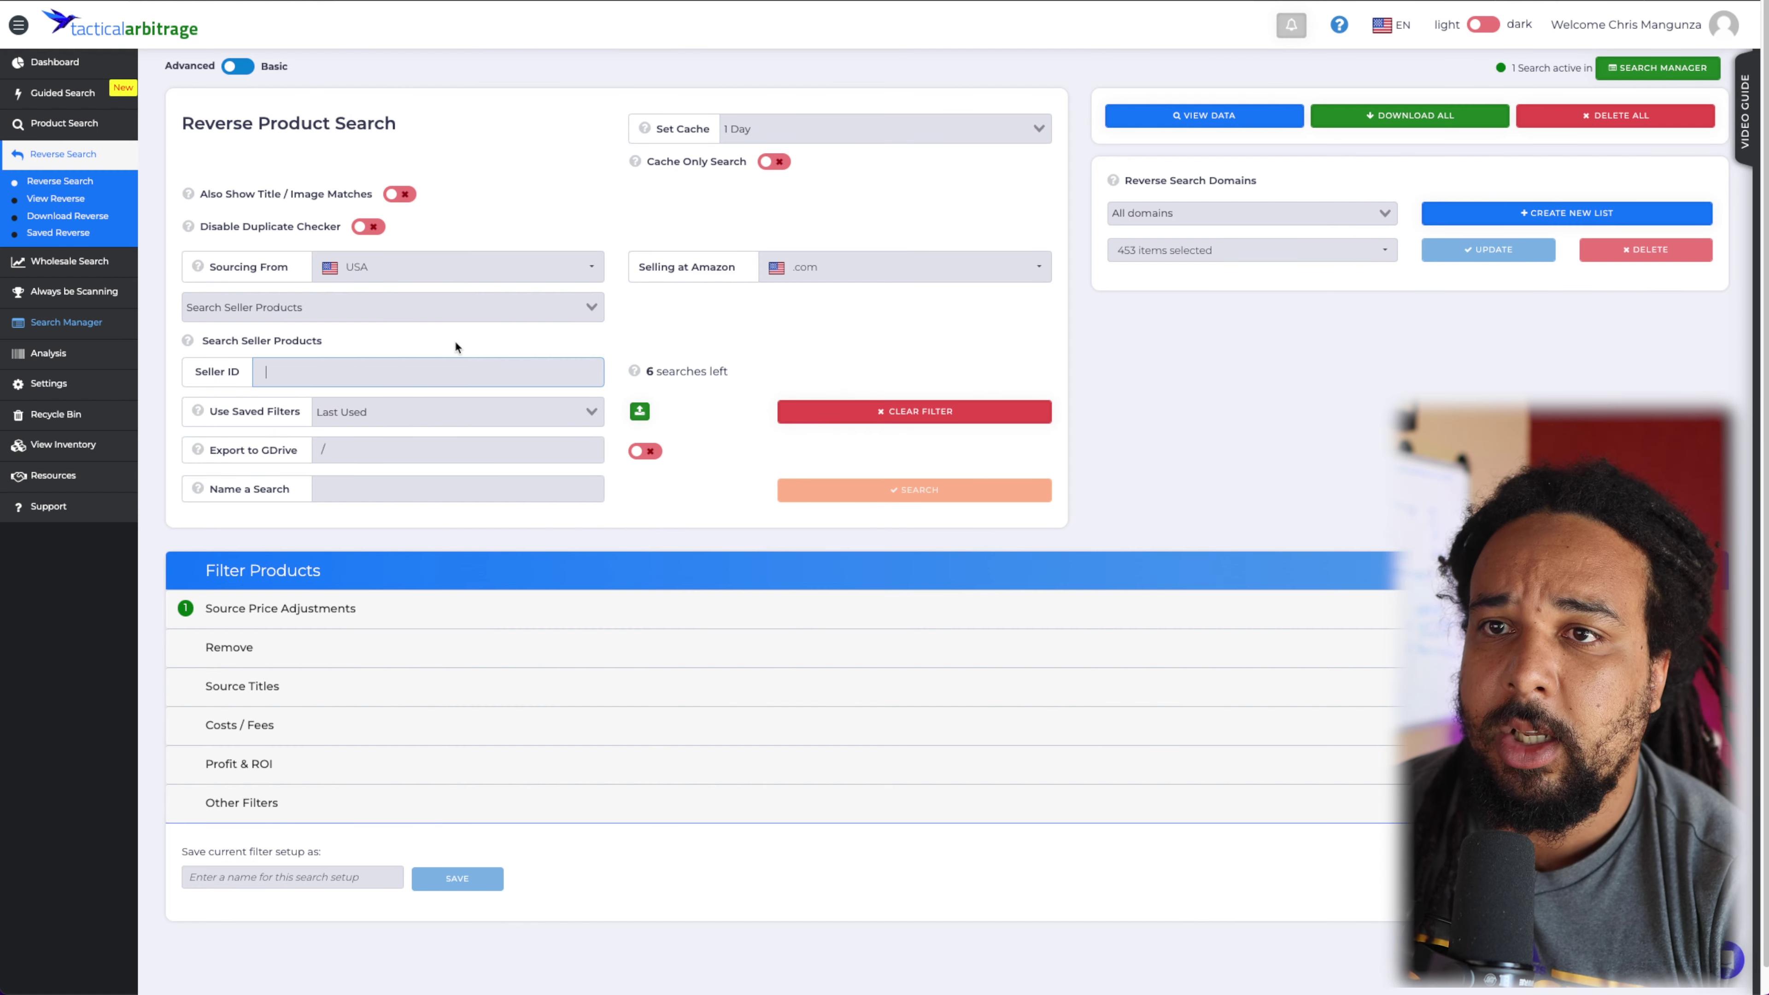
Step: In Tactical Arbitrage's Reverse Product Search, switch the search type to Import Bulk Product Codes and on to Scan Bestsellers
left_click(516, 313)
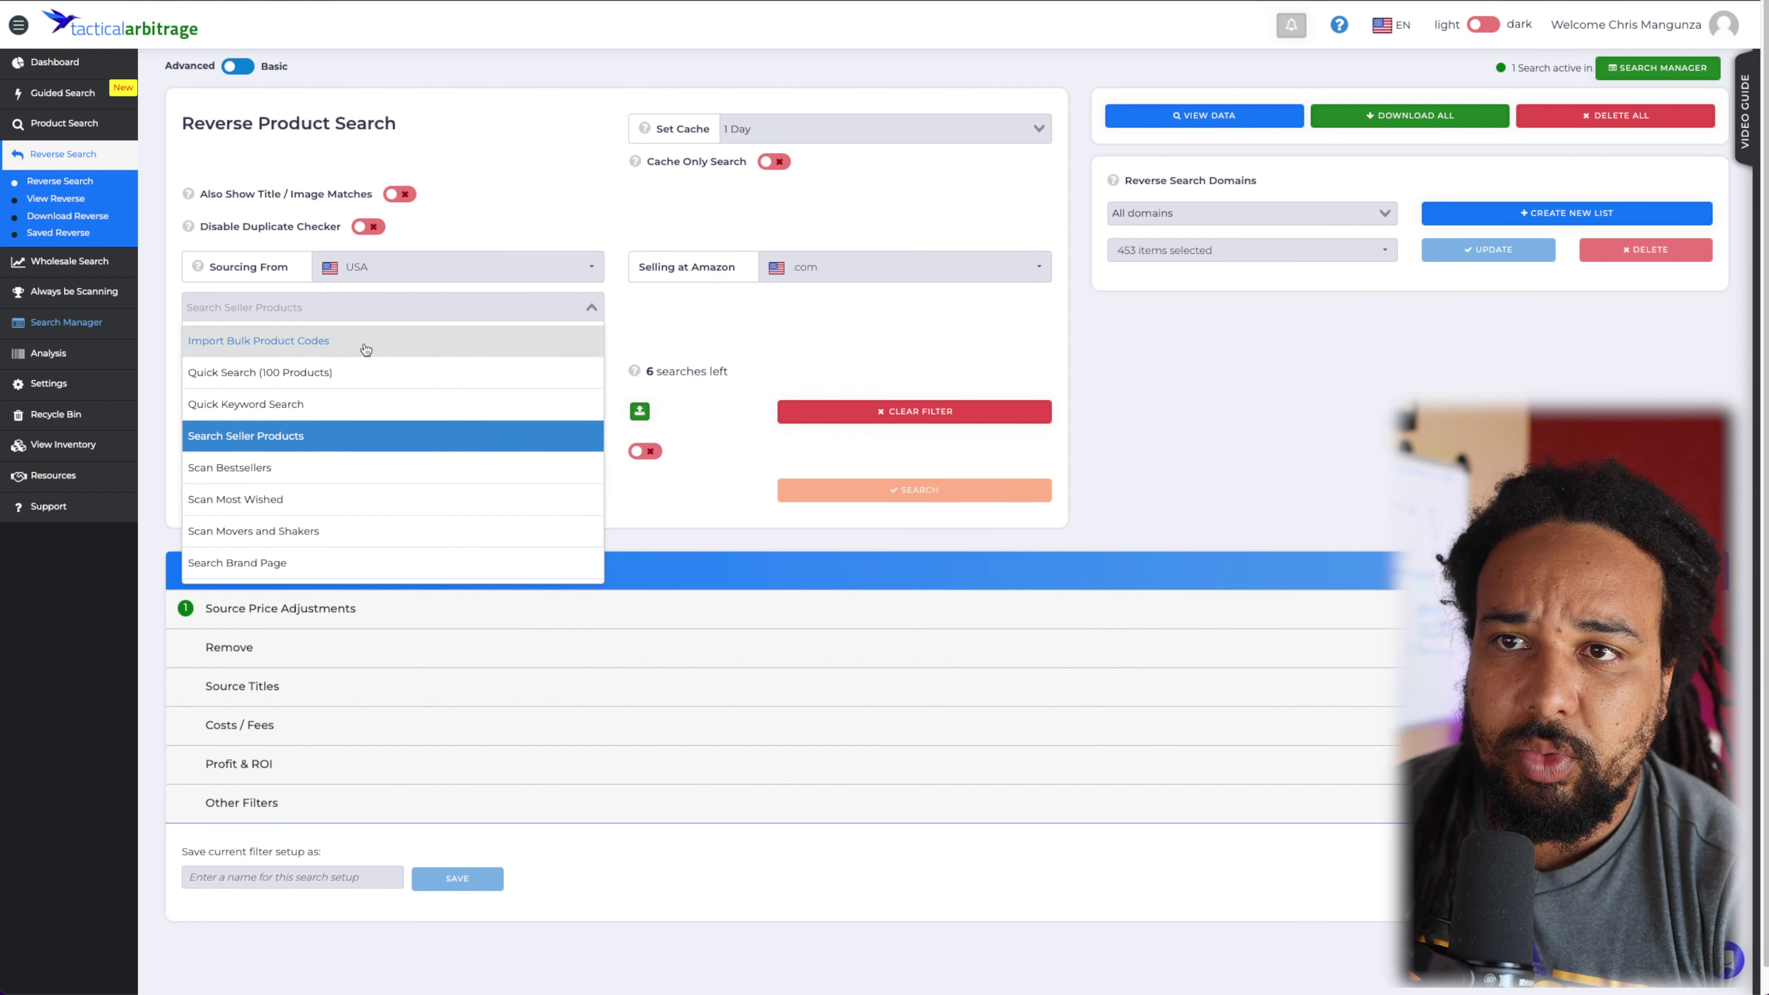
left_click(366, 342)
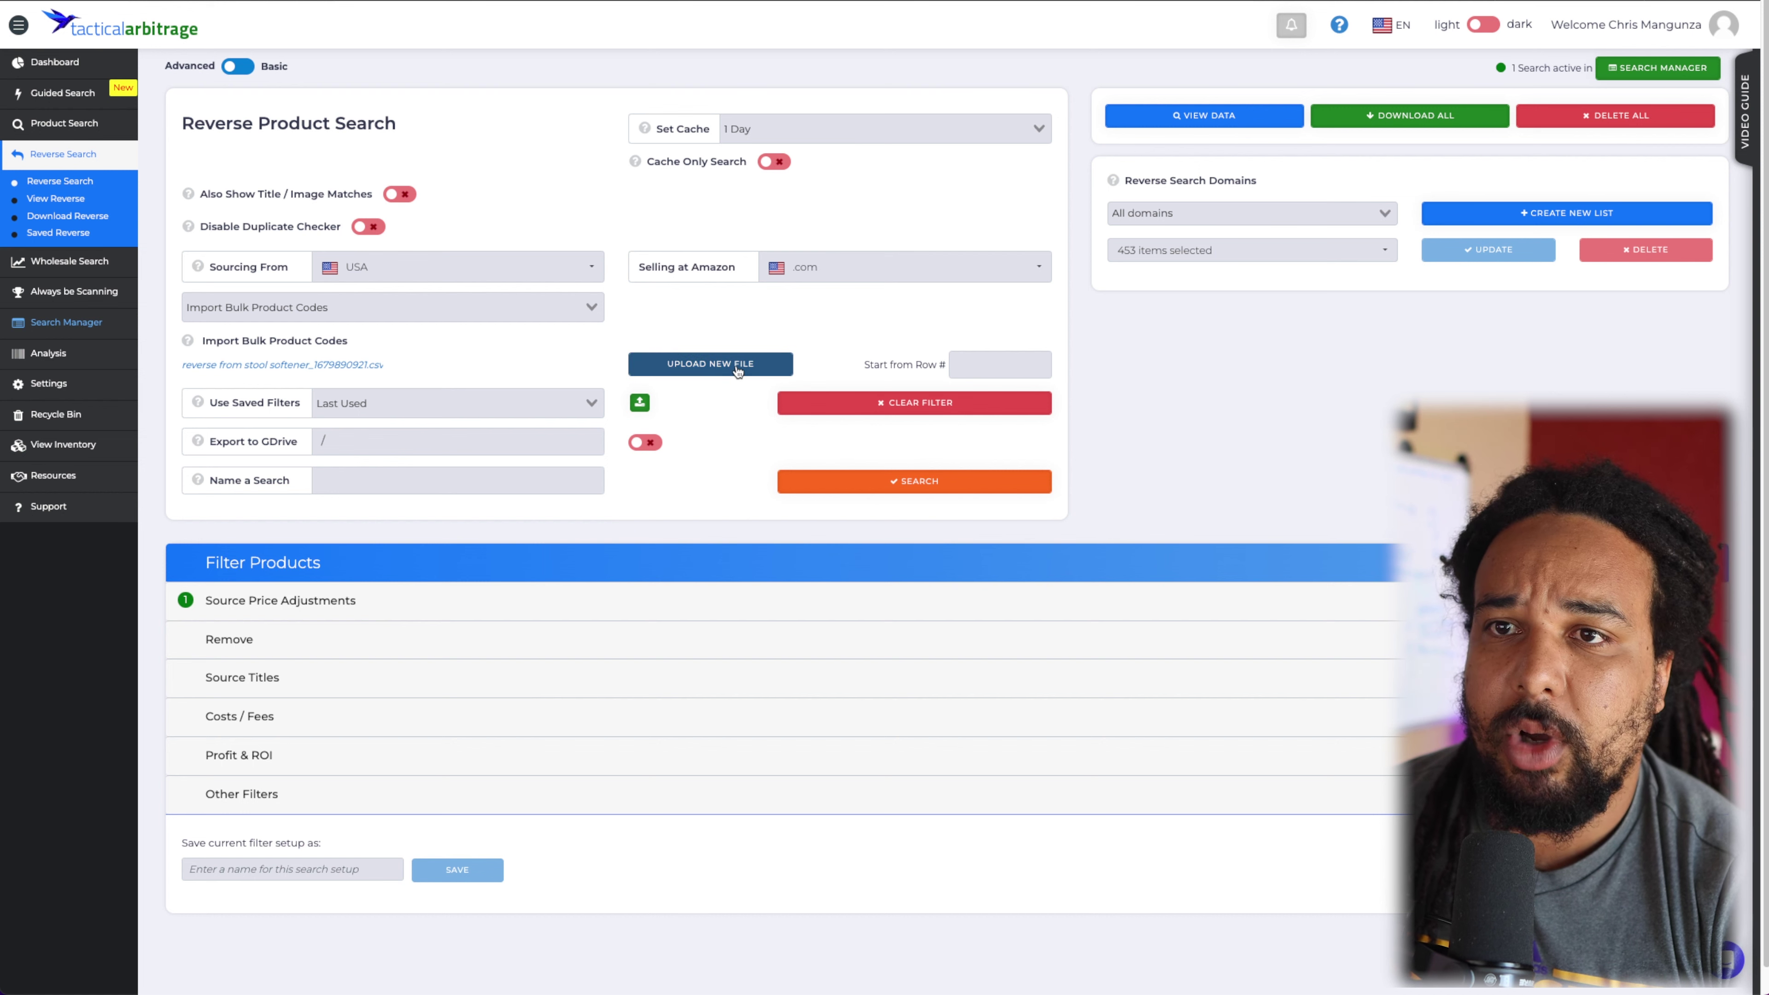
left_click(577, 317)
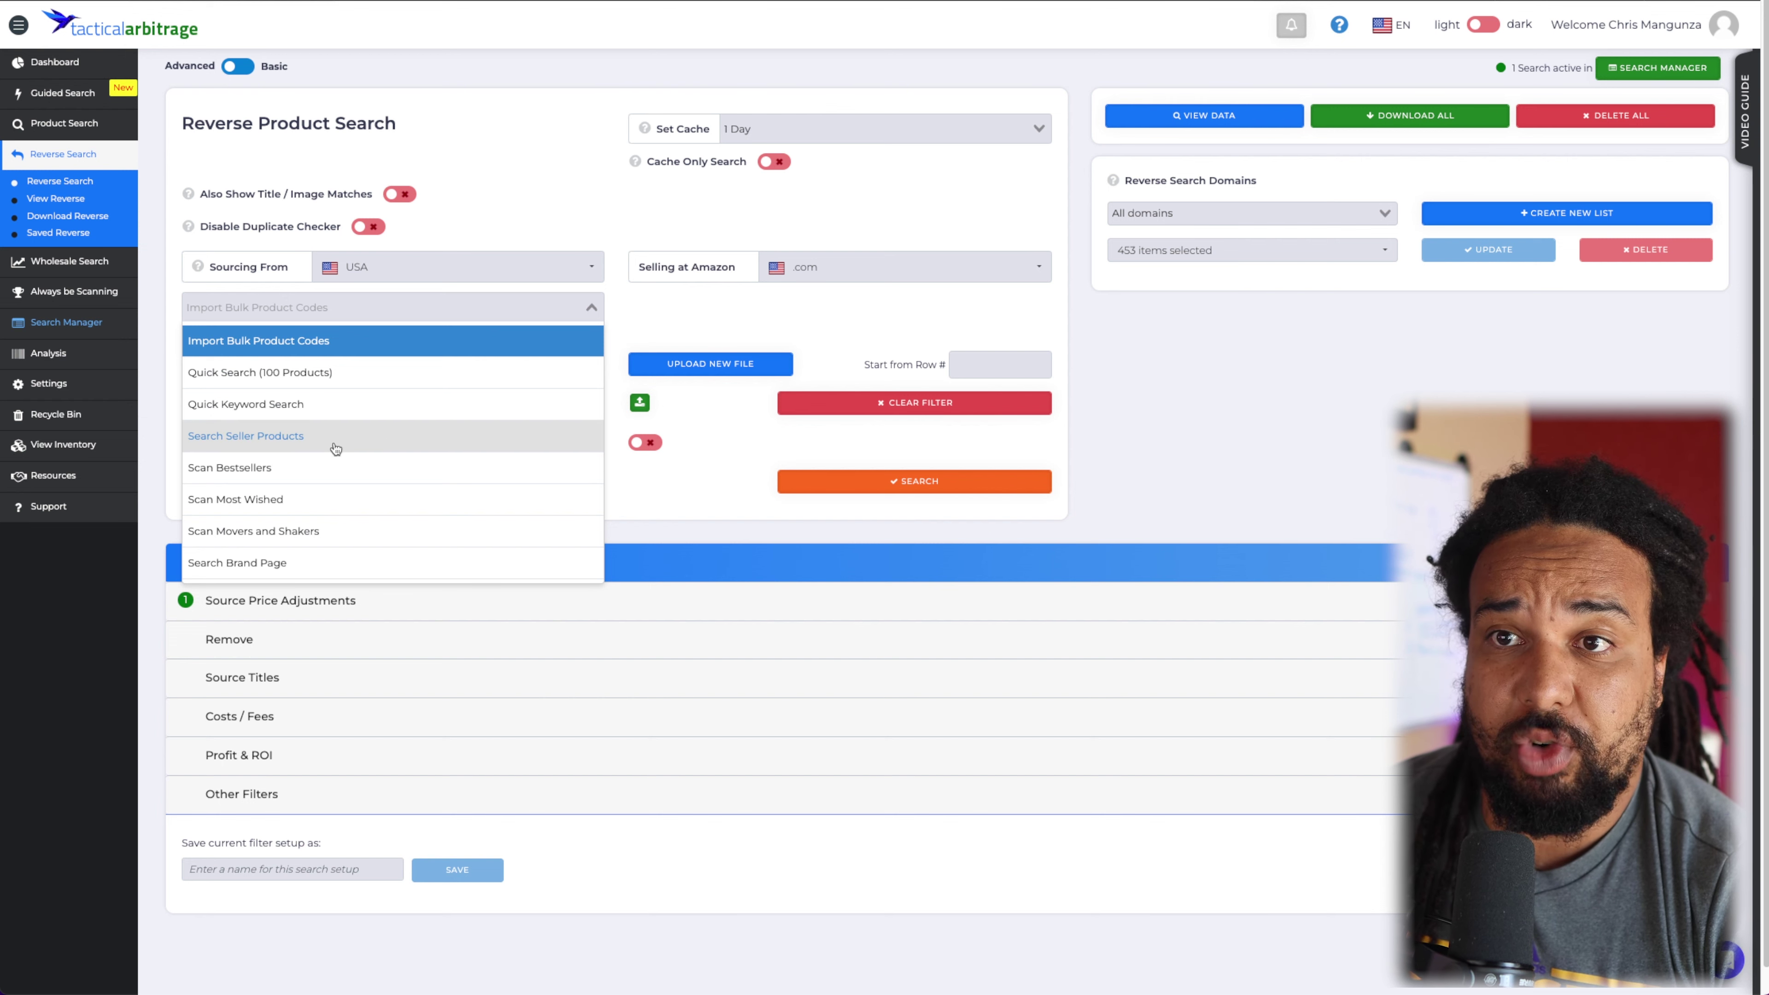
left_click(330, 465)
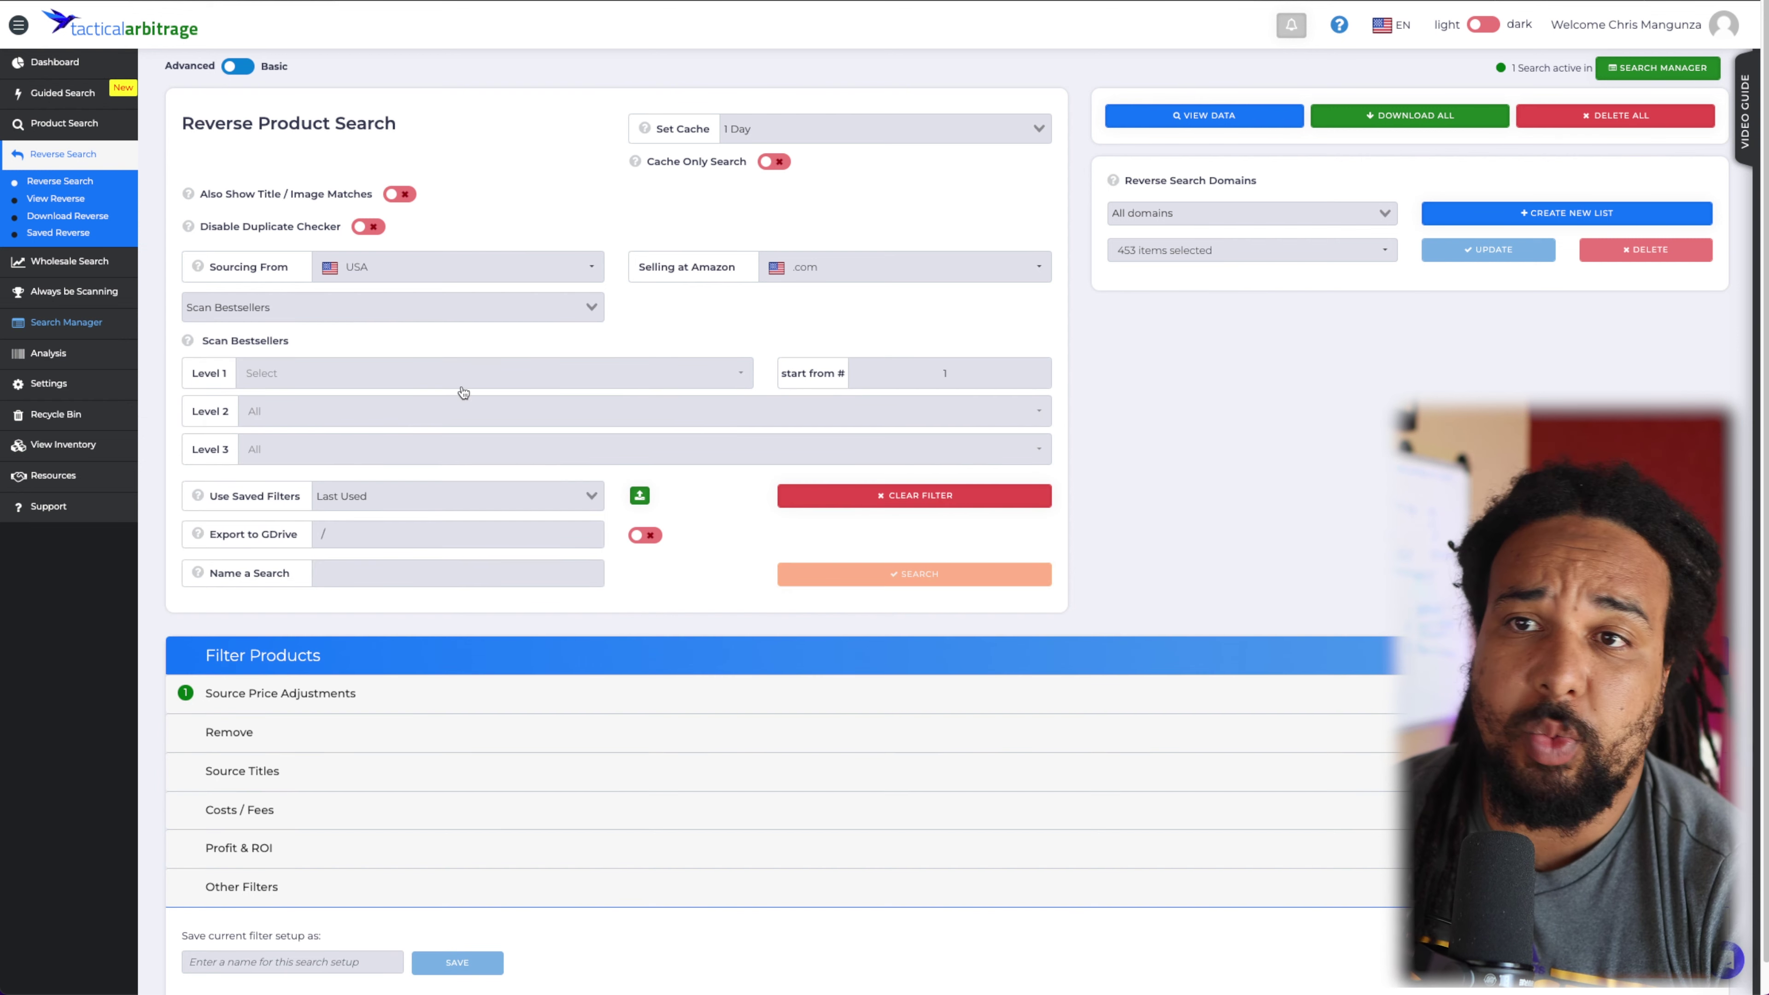